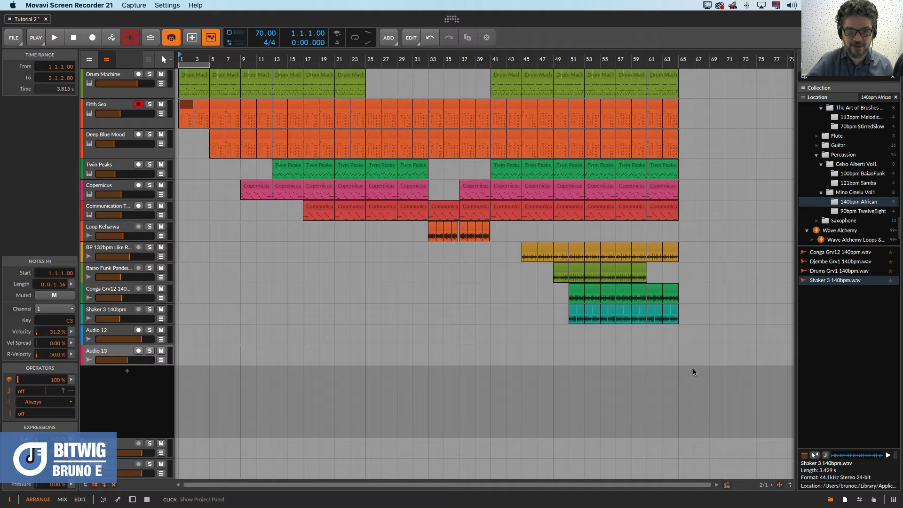
- Play the arrangement and turn off clip launcher recording as takes, keeping Fill enabled
{"action": "key", "text": "space"}
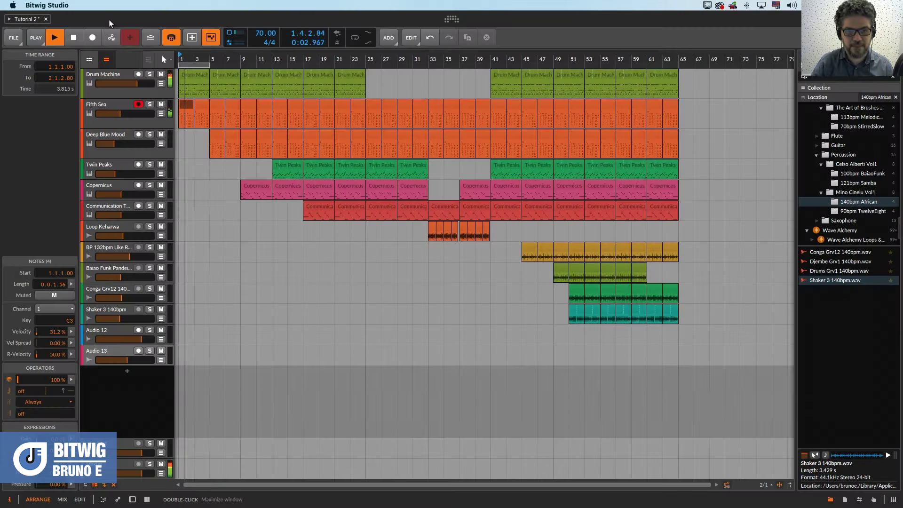
{"action": "left_click", "coordinate": [174, 39]}
{"action": "left_click", "coordinate": [211, 39]}
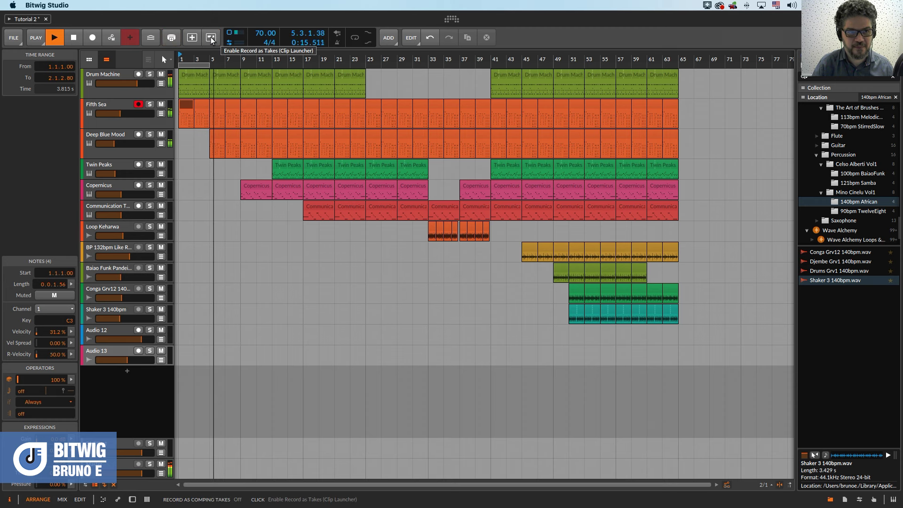
{"action": "left_click", "coordinate": [171, 38]}
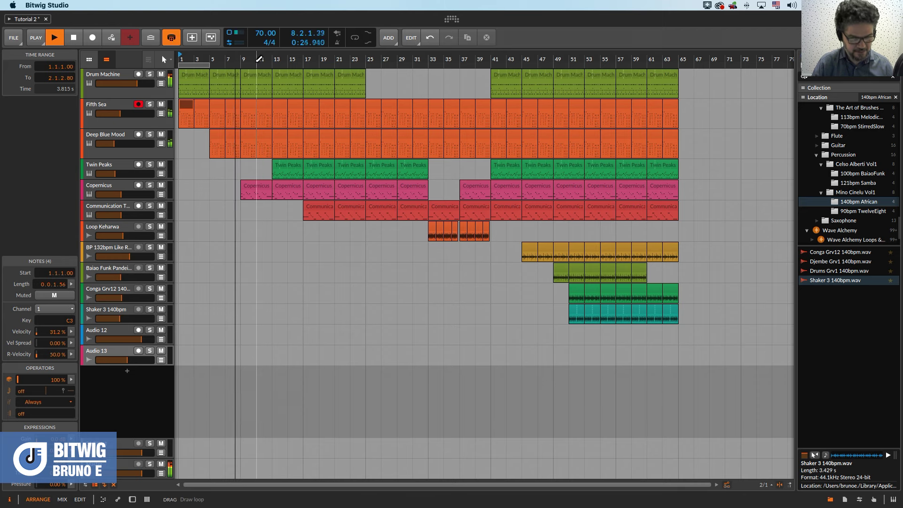
- View the mixer with its channel strips extended over the device area, and return to the arrangement
{"action": "key", "text": "alt+2"}
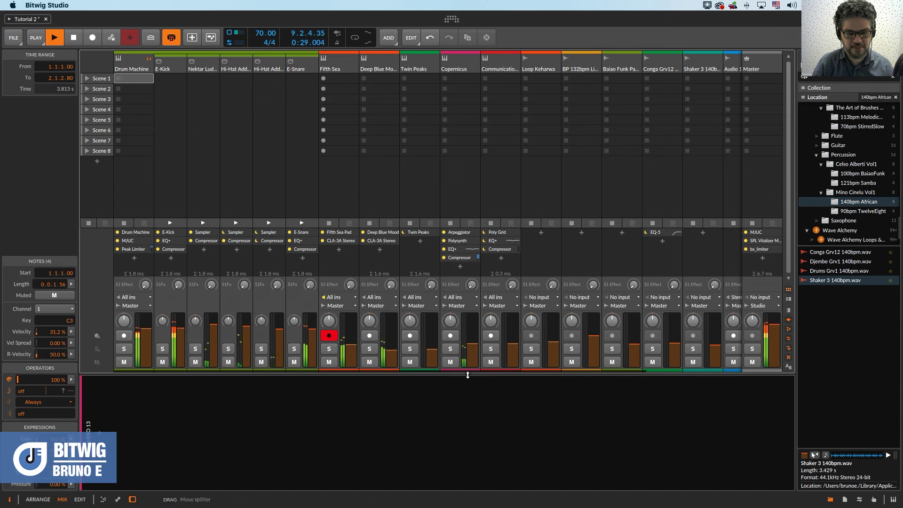
{"action": "left_click_drag", "start_coordinate": [468, 375], "coordinate": [477, 468]}
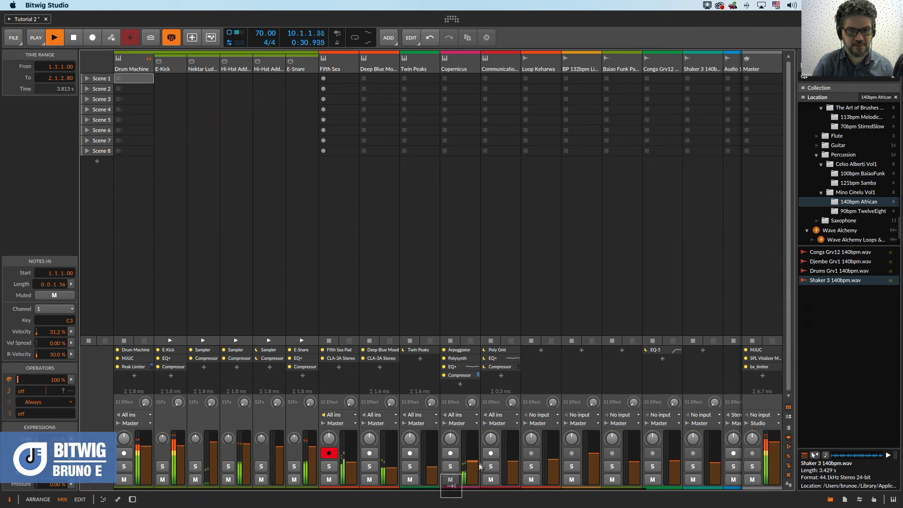
{"action": "key", "text": "alt+1"}
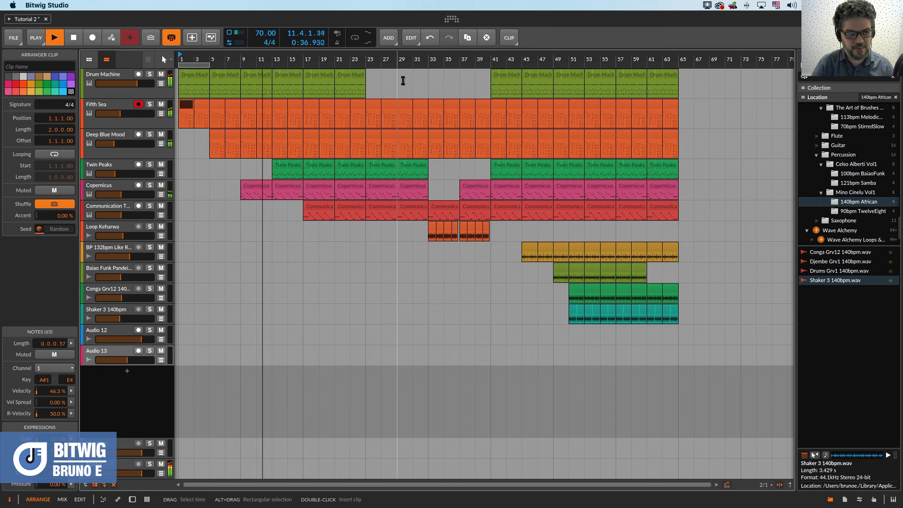
- Examine the first Drum Machine clip's notes with their chance and velocity values in the detail editor, and return to the arrangement
{"action": "left_click", "coordinate": [198, 72]}
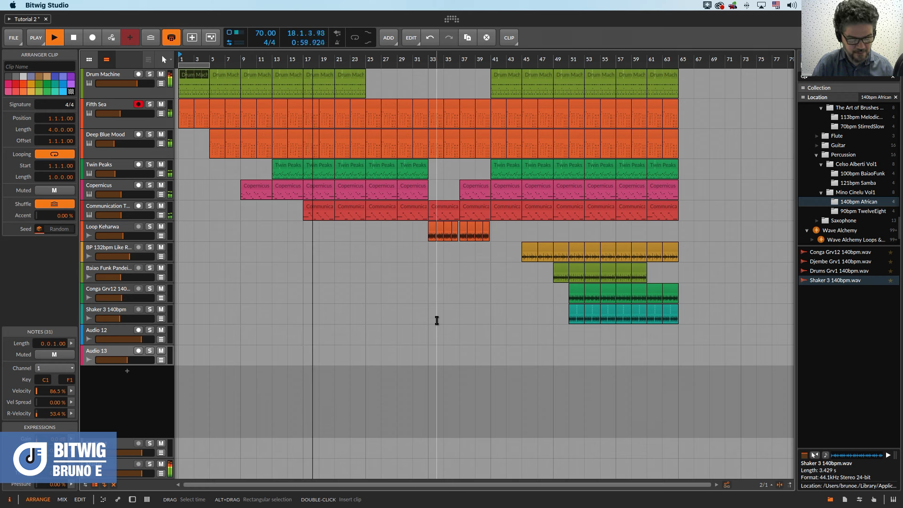
{"action": "left_click", "coordinate": [79, 499]}
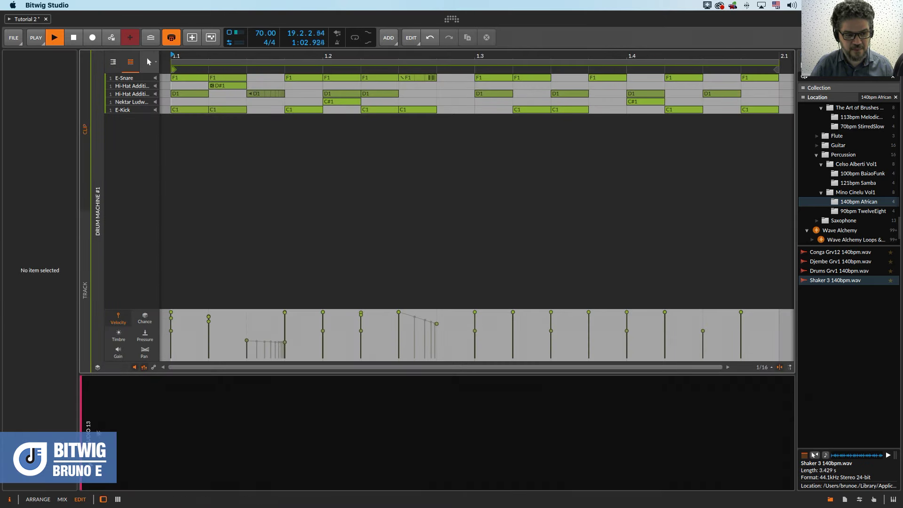
{"action": "left_click", "coordinate": [144, 319]}
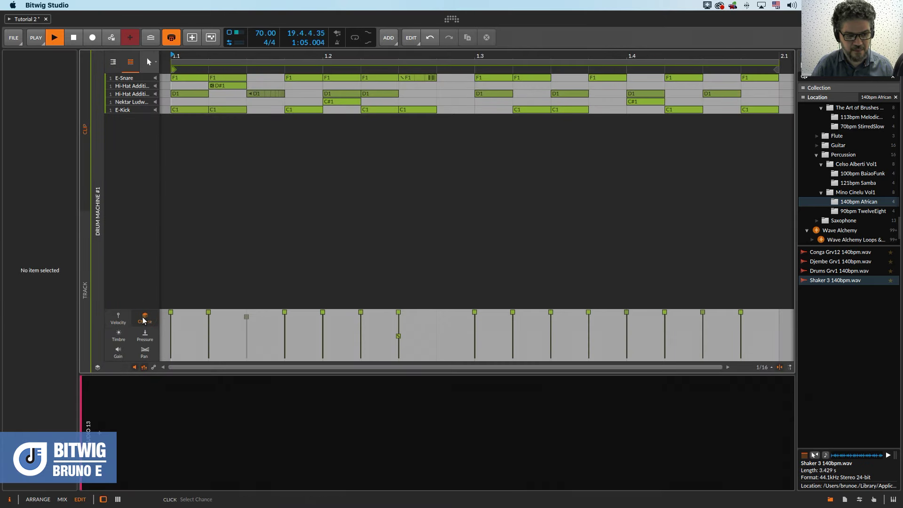
{"action": "left_click", "coordinate": [118, 321]}
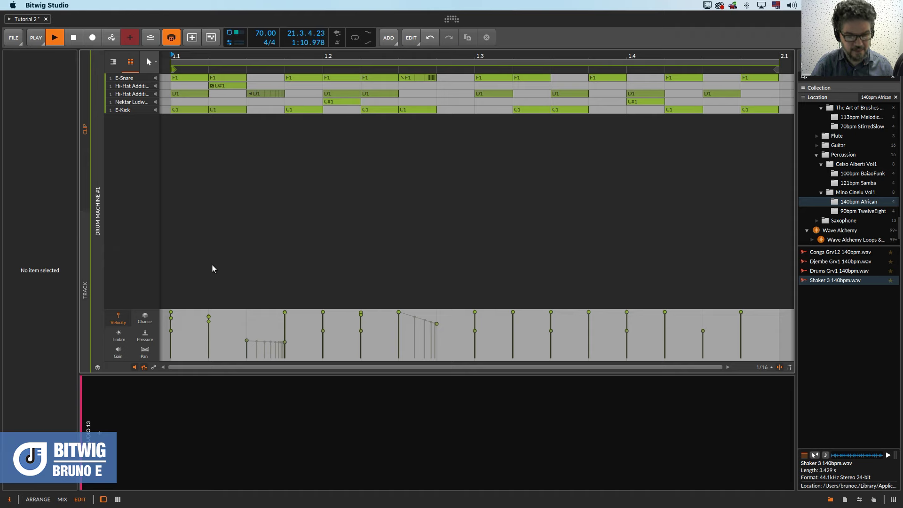
{"action": "key", "text": "alt+2"}
{"action": "key", "text": "alt+1"}
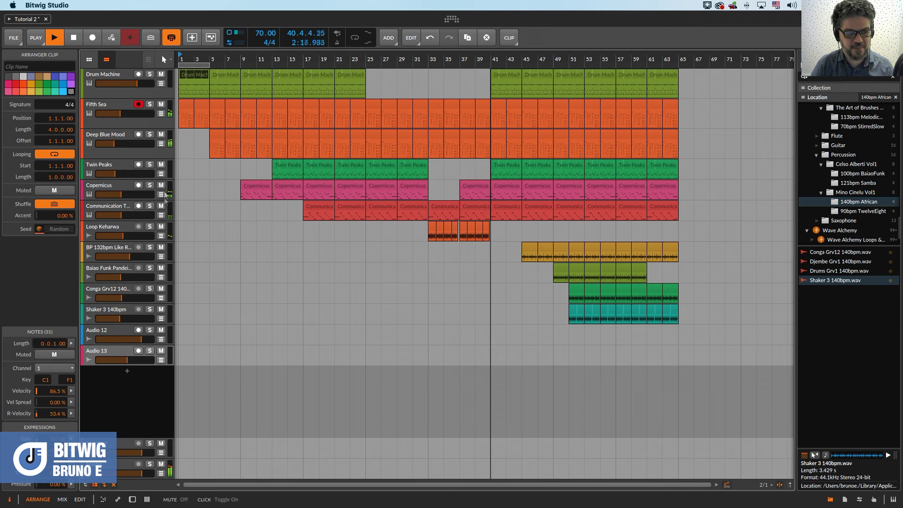
- Show the Drum Machine track's automation lanes in the arrangement and stop playback
{"action": "left_click", "coordinate": [161, 84]}
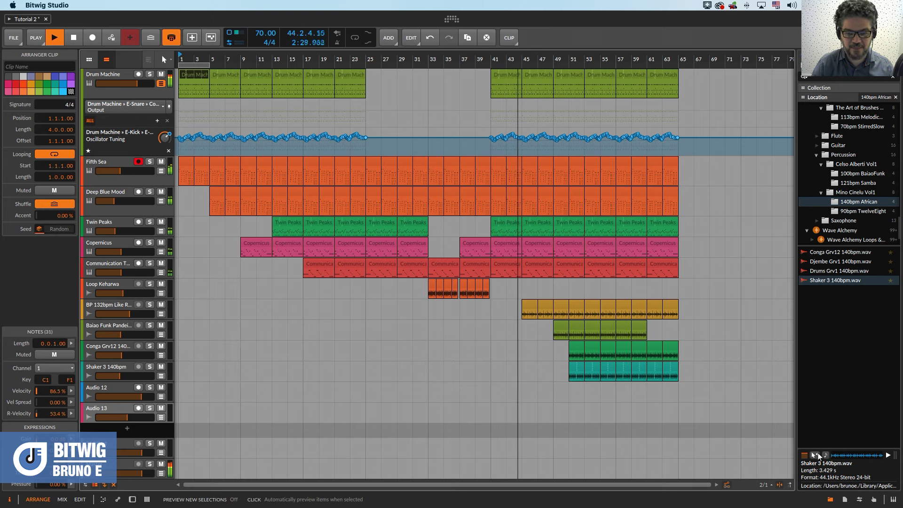
{"action": "key", "text": "space"}
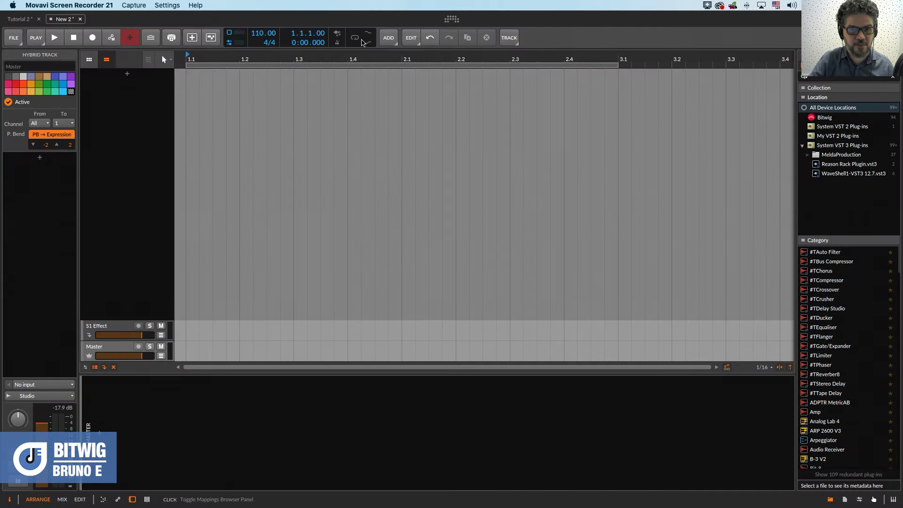
- Add an instrument track to the new project and filter the presets for its device chain to the Pad category
{"action": "left_click", "coordinate": [423, 50]}
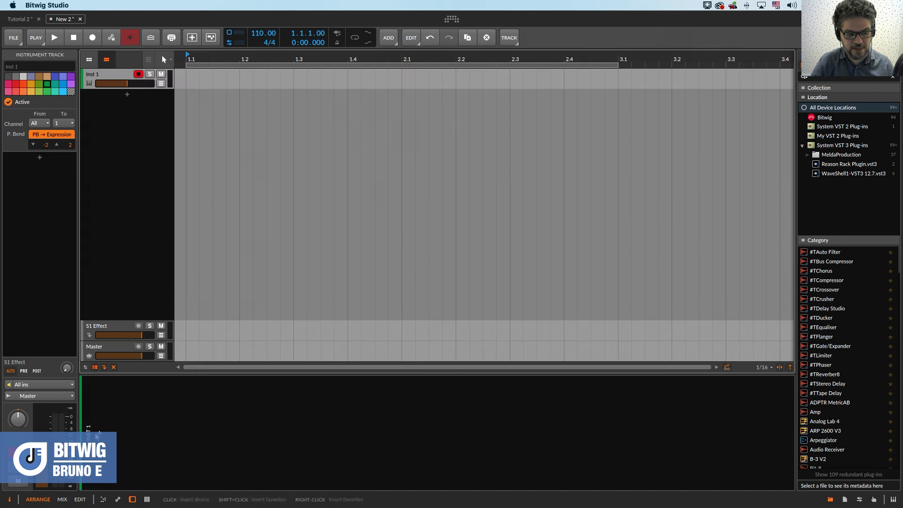
{"action": "left_click", "coordinate": [100, 433]}
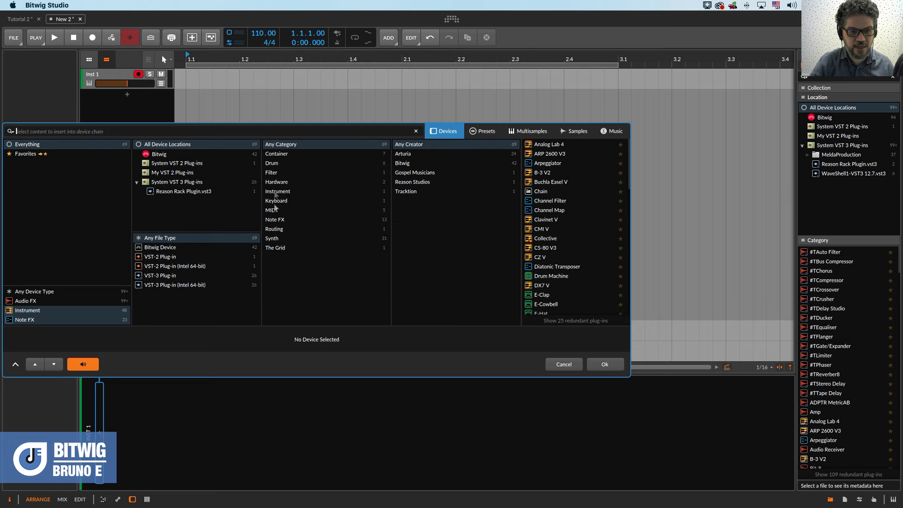
{"action": "left_click", "coordinate": [483, 132]}
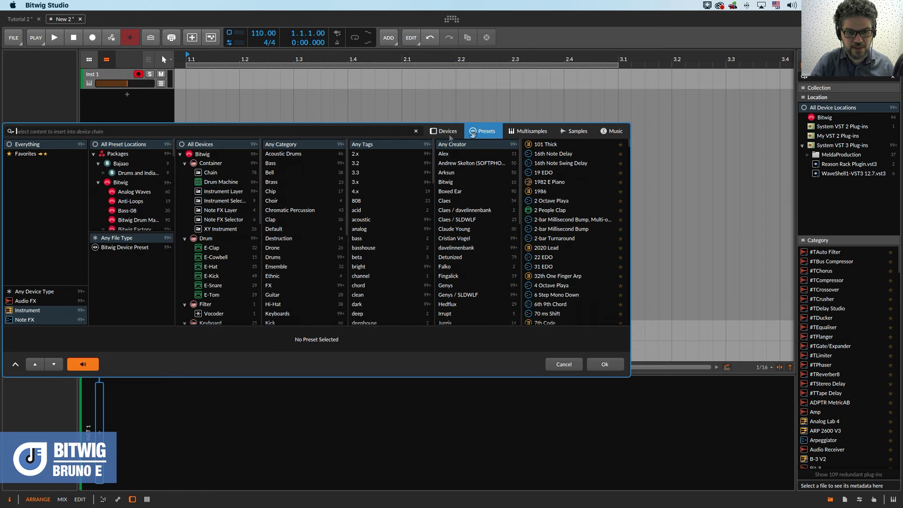
{"action": "scroll", "coordinate": [289, 267], "scroll_direction": "down", "scroll_amount": 5}
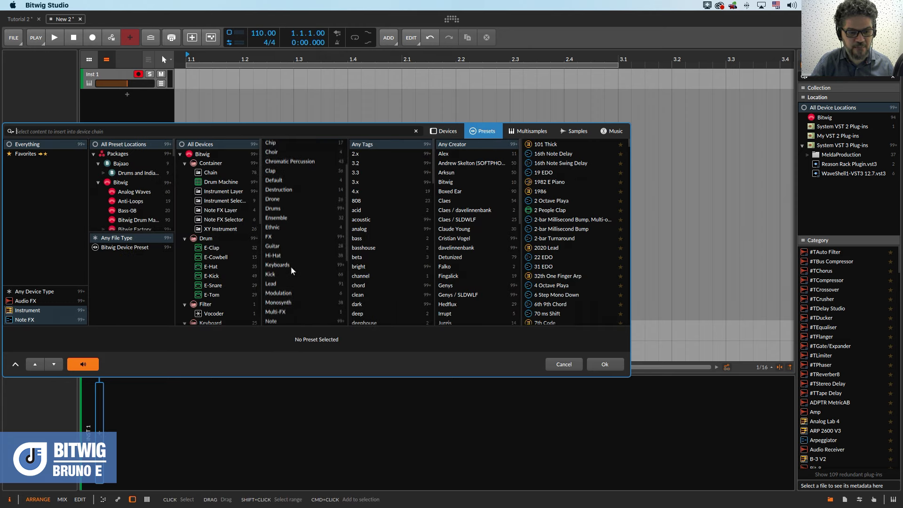
{"action": "left_click", "coordinate": [270, 300]}
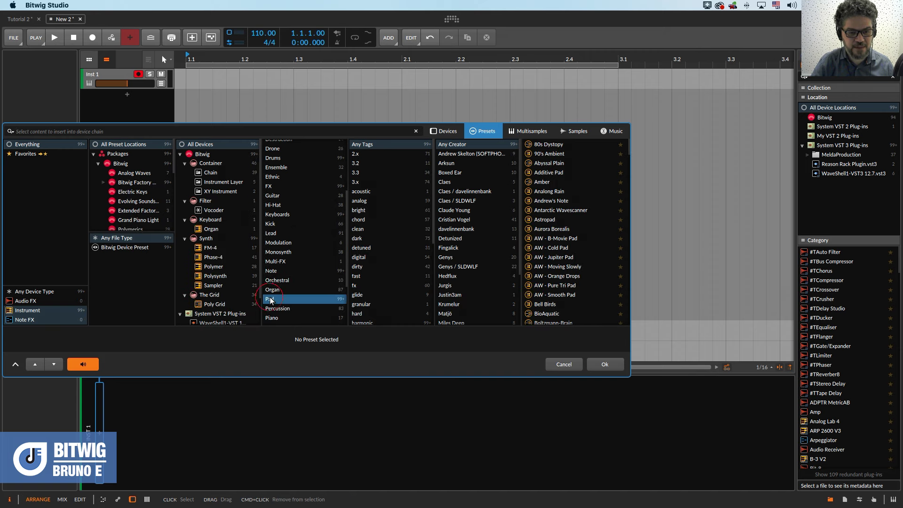
- Load the Fifth Sea pad preset onto the instrument track
{"action": "scroll", "coordinate": [570, 209], "scroll_direction": "down", "scroll_amount": 15}
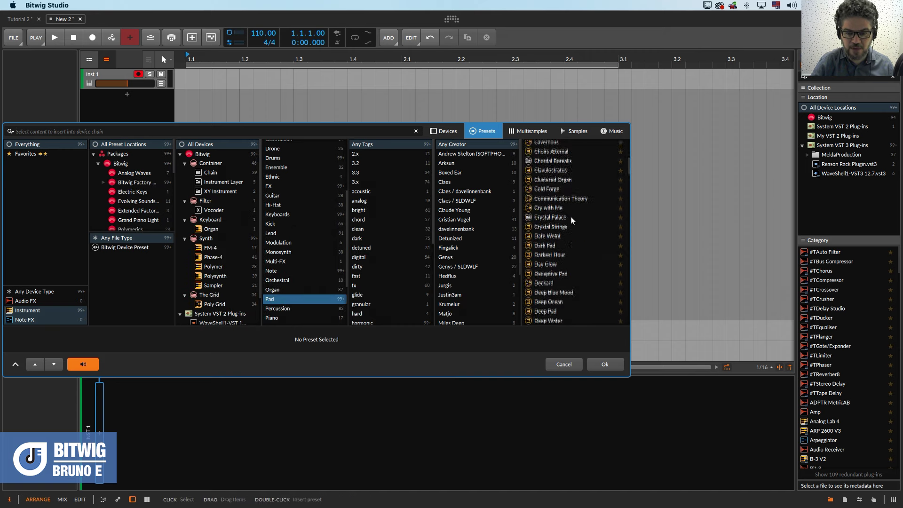
{"action": "scroll", "coordinate": [571, 219], "scroll_direction": "down", "scroll_amount": 6}
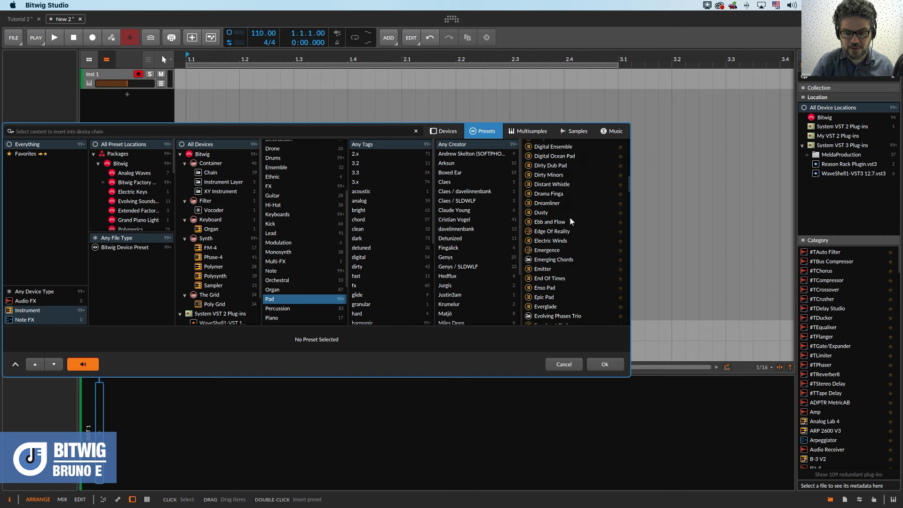
{"action": "scroll", "coordinate": [569, 218], "scroll_direction": "down", "scroll_amount": 2}
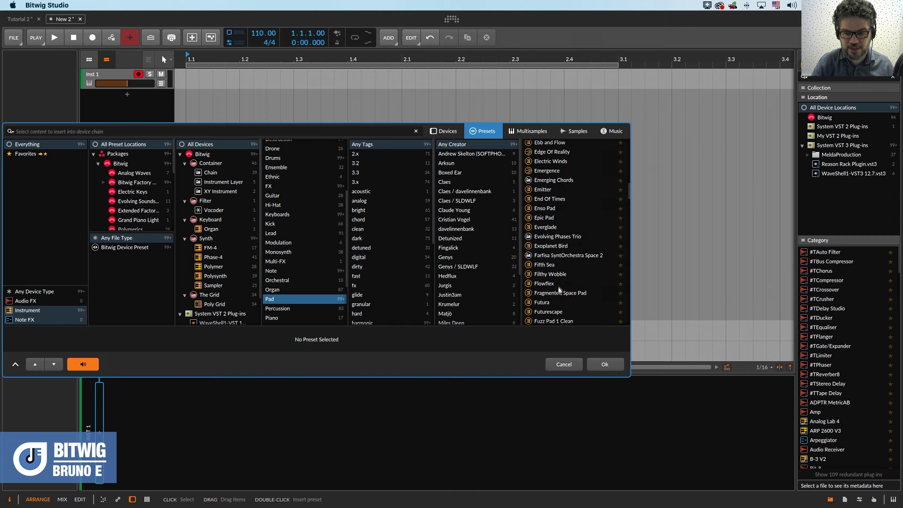
{"action": "left_click", "coordinate": [546, 264]}
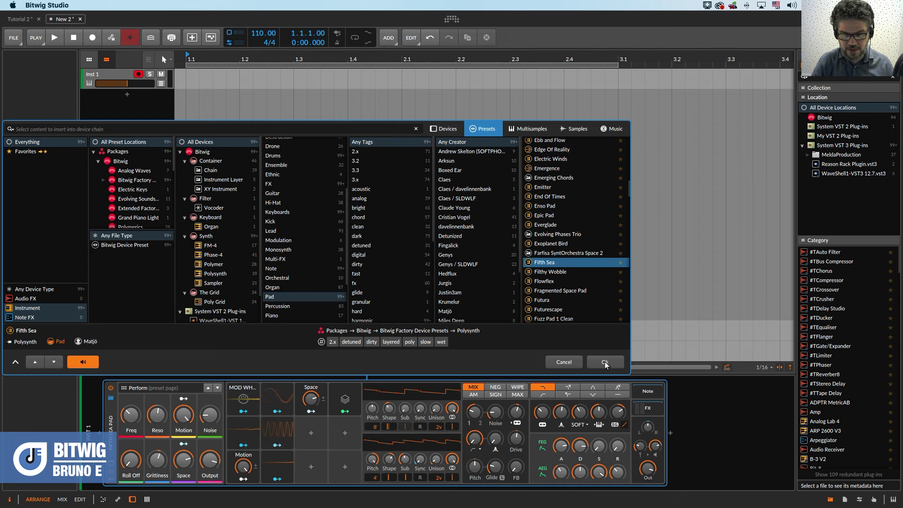
{"action": "left_click", "coordinate": [605, 363]}
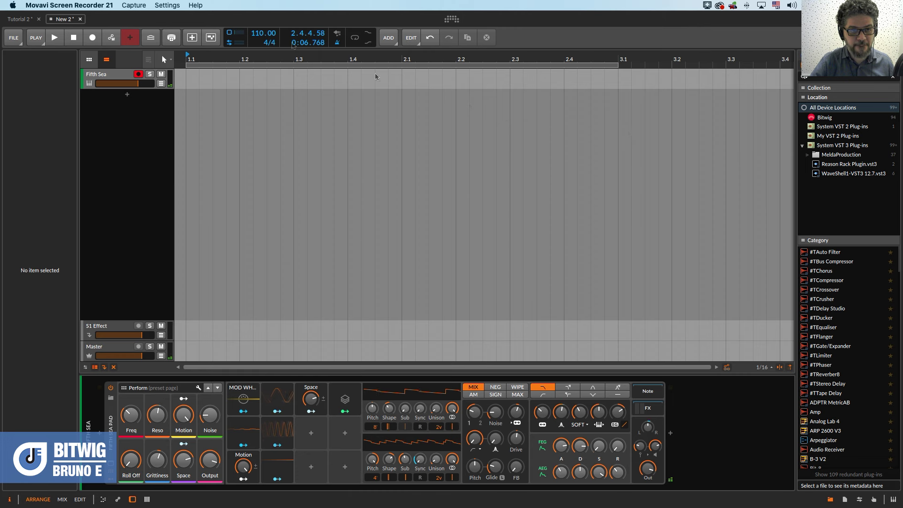
- Set the project tempo to 70 BPM
{"action": "left_click", "coordinate": [261, 37]}
{"action": "double_click", "coordinate": [258, 34]}
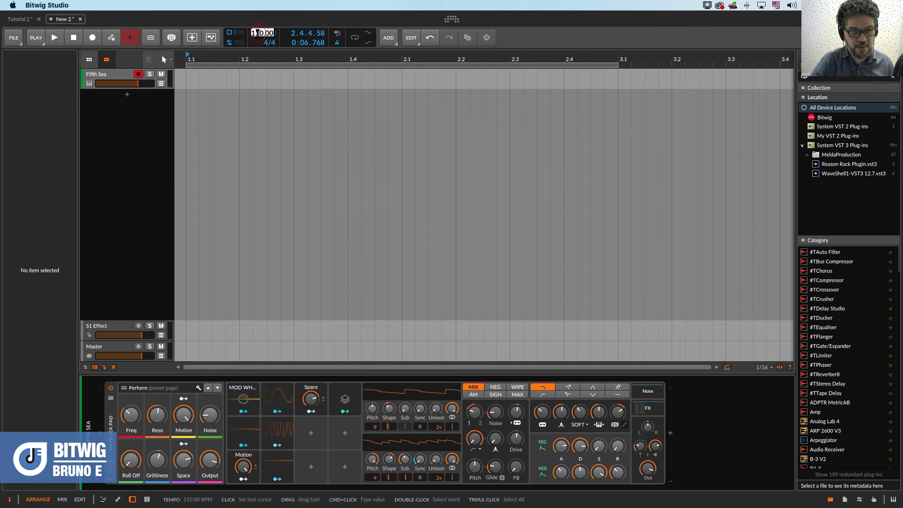
{"action": "type", "text": "70 BPM"}
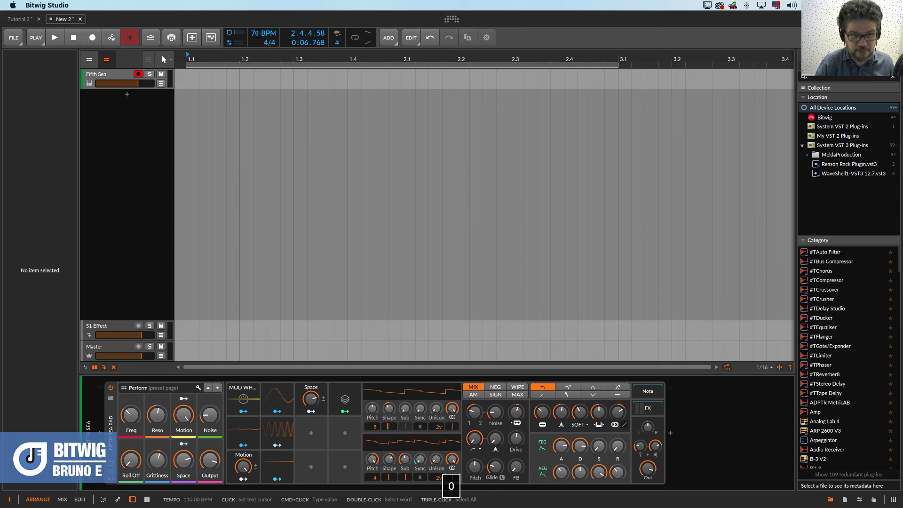
{"action": "key", "text": "Return"}
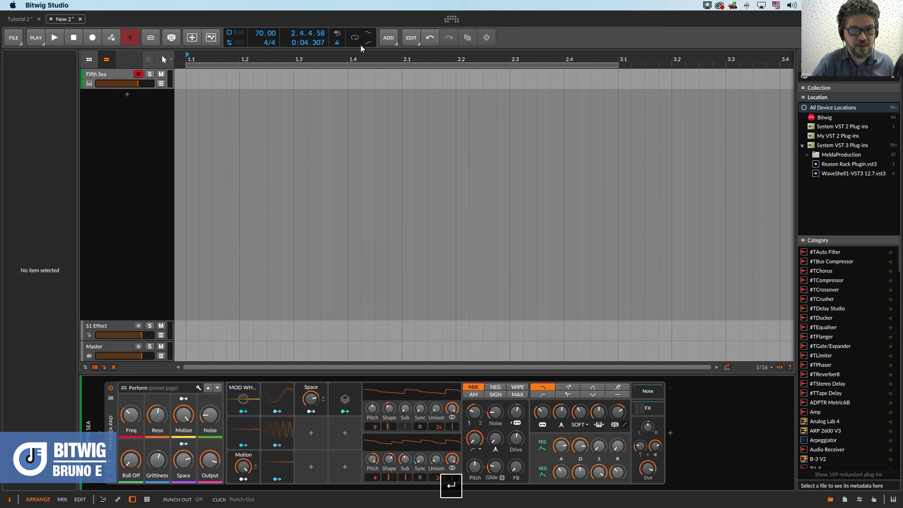
- Record a two-bar chord part on the Fifth Sea track from bar 1 and play it back
{"action": "left_click", "coordinate": [36, 39]}
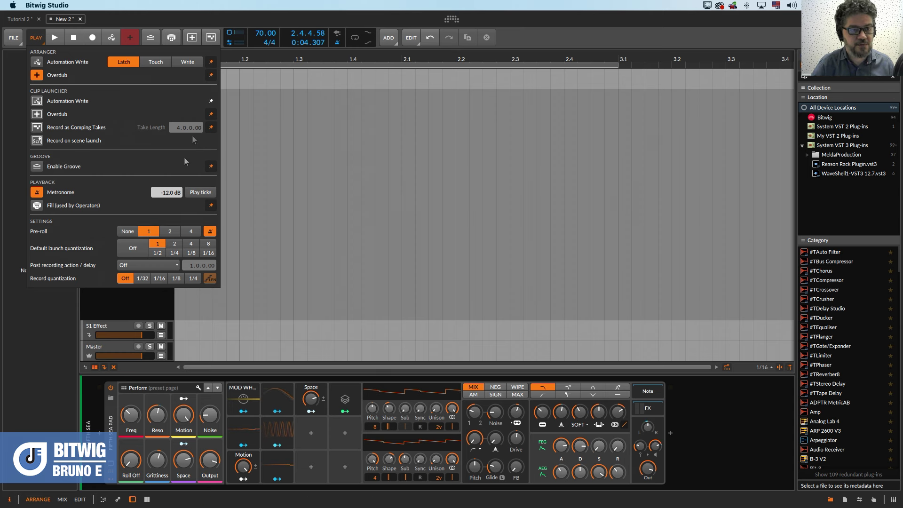
{"action": "left_click", "coordinate": [239, 17]}
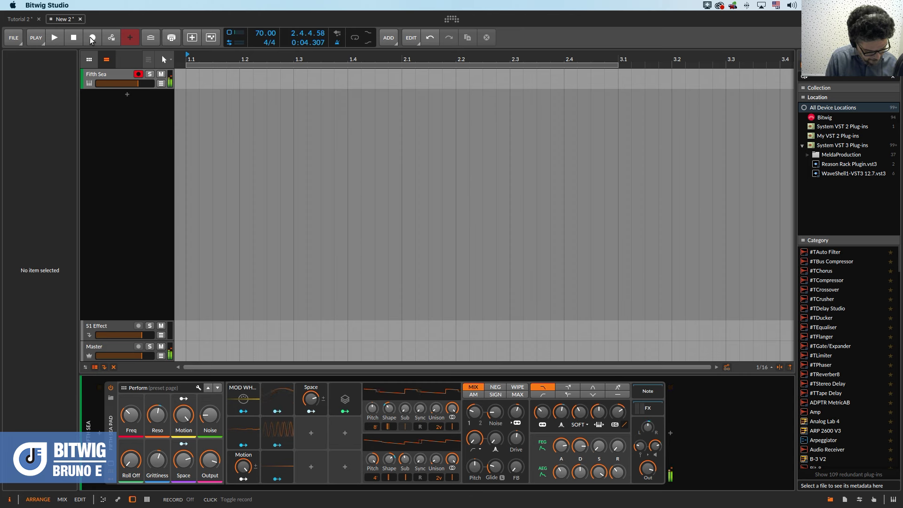
{"action": "left_click", "coordinate": [93, 40]}
{"action": "left_click", "coordinate": [55, 37]}
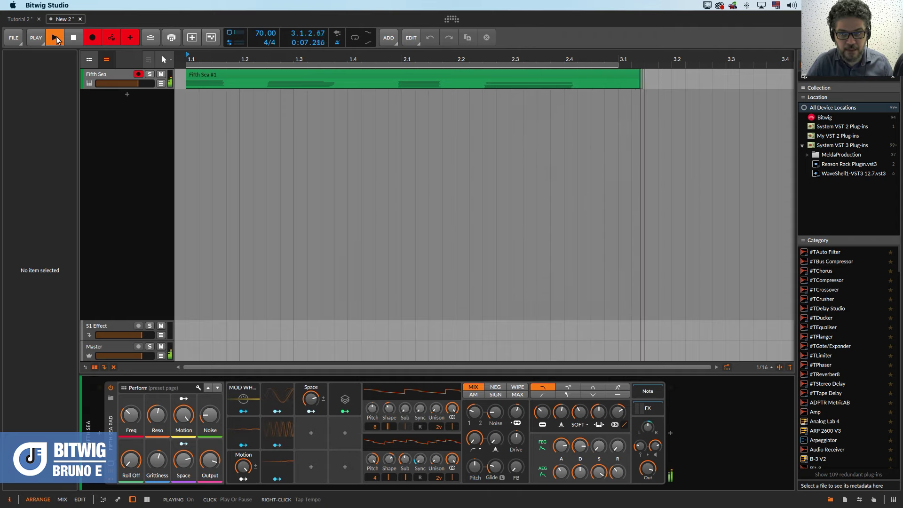
{"action": "key", "text": "space"}
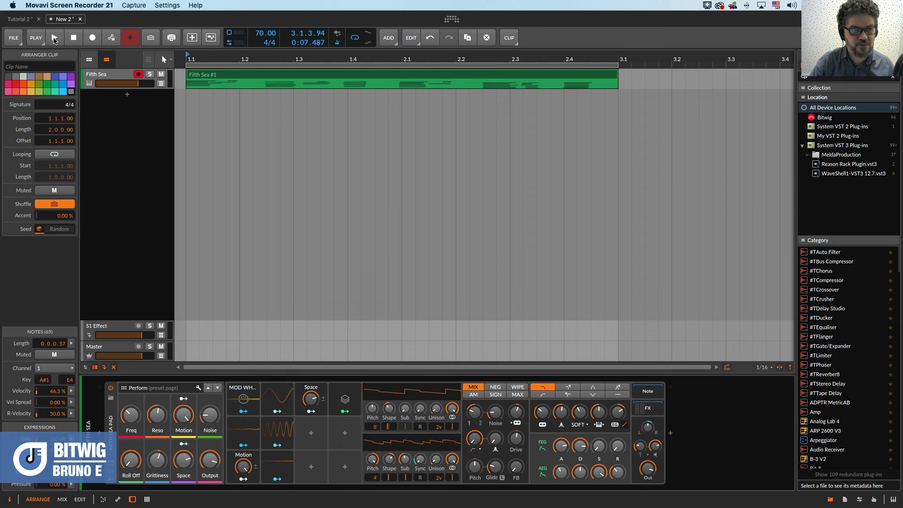
{"action": "left_click", "coordinate": [54, 39]}
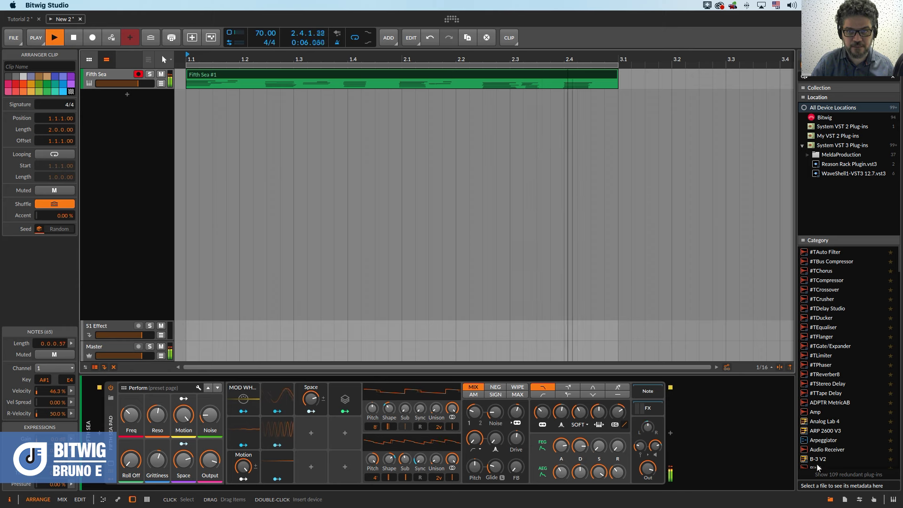
{"action": "key", "text": "space"}
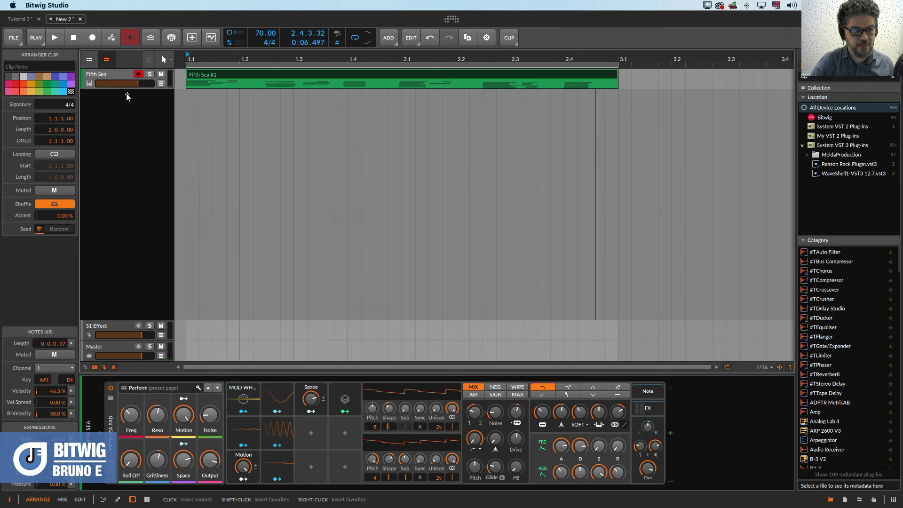
- Add a second instrument track and insert a Drum Machine in its device chain
{"action": "left_click", "coordinate": [387, 37]}
{"action": "left_click", "coordinate": [412, 53]}
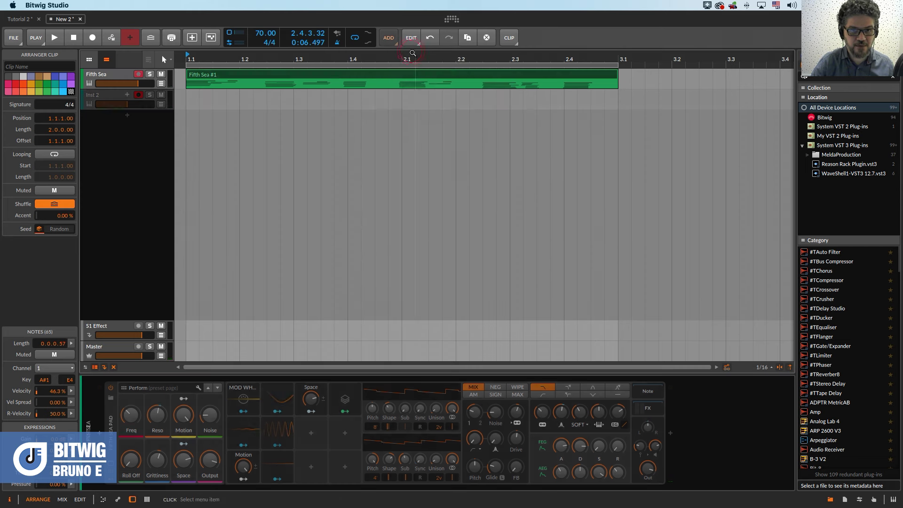
{"action": "left_click", "coordinate": [109, 92]}
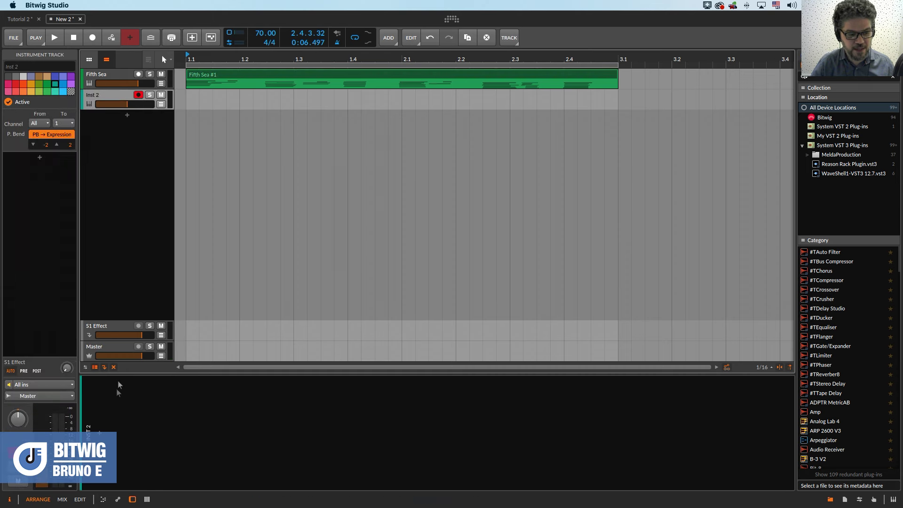
{"action": "left_click", "coordinate": [99, 429]}
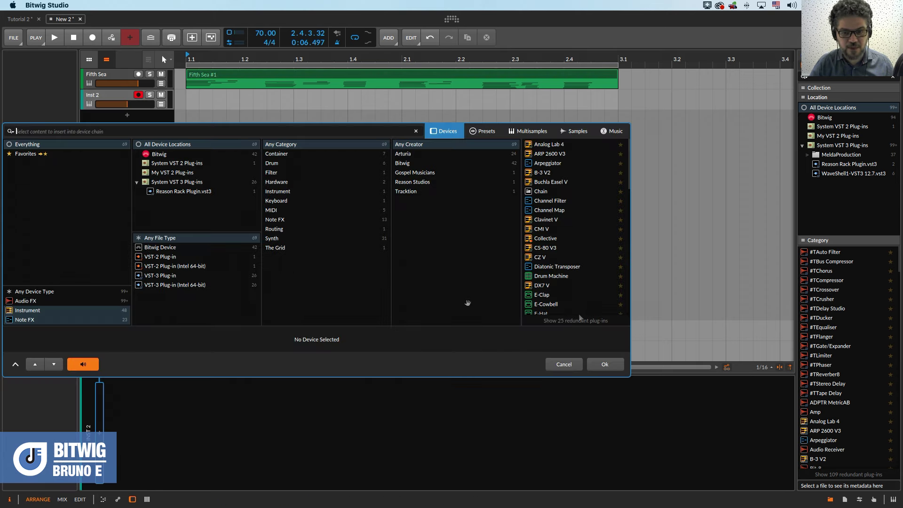
{"action": "left_click", "coordinate": [536, 277]}
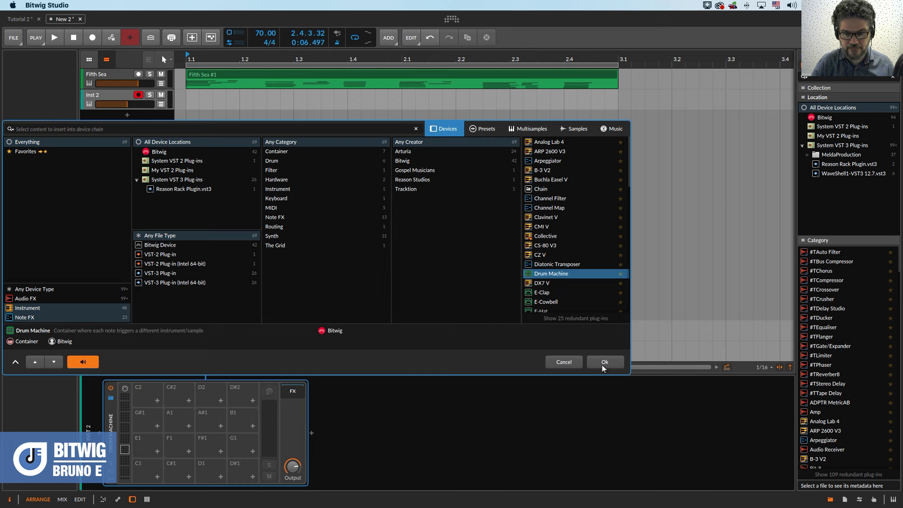
{"action": "left_click", "coordinate": [604, 363]}
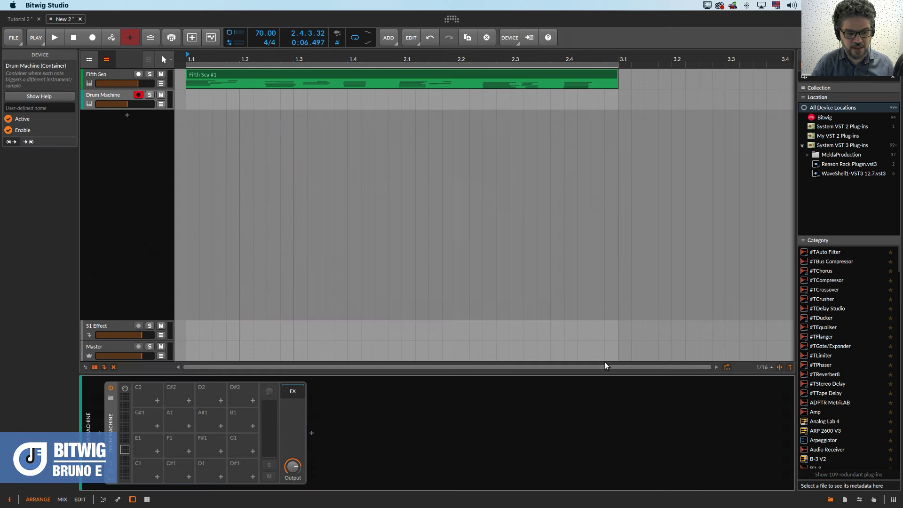
- Load an E-Kick device onto the Drum Machine's C1 pad
{"action": "left_click", "coordinate": [158, 478]}
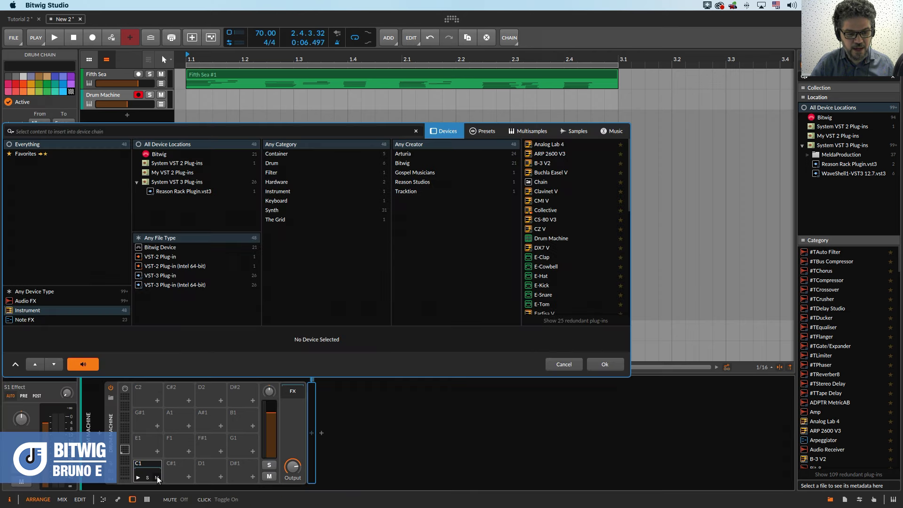
{"action": "scroll", "coordinate": [559, 264], "scroll_direction": "down", "scroll_amount": 2}
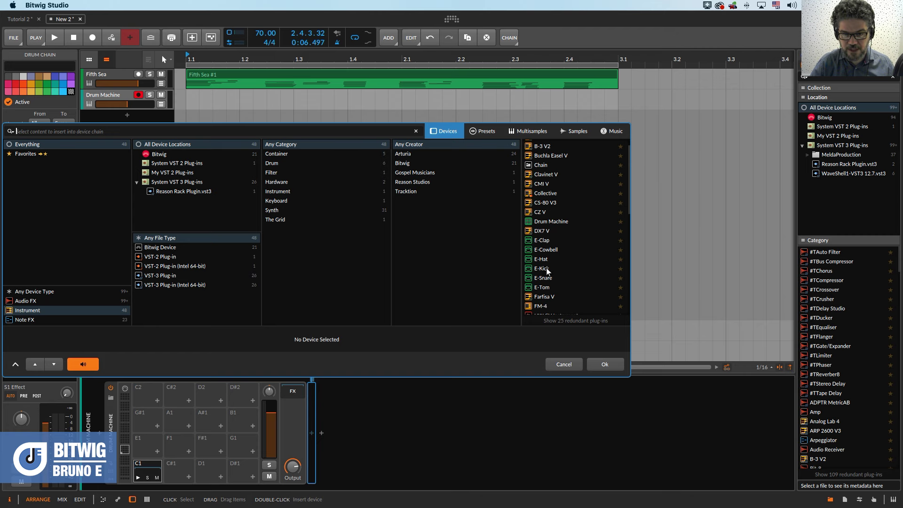
{"action": "left_click", "coordinate": [546, 267]}
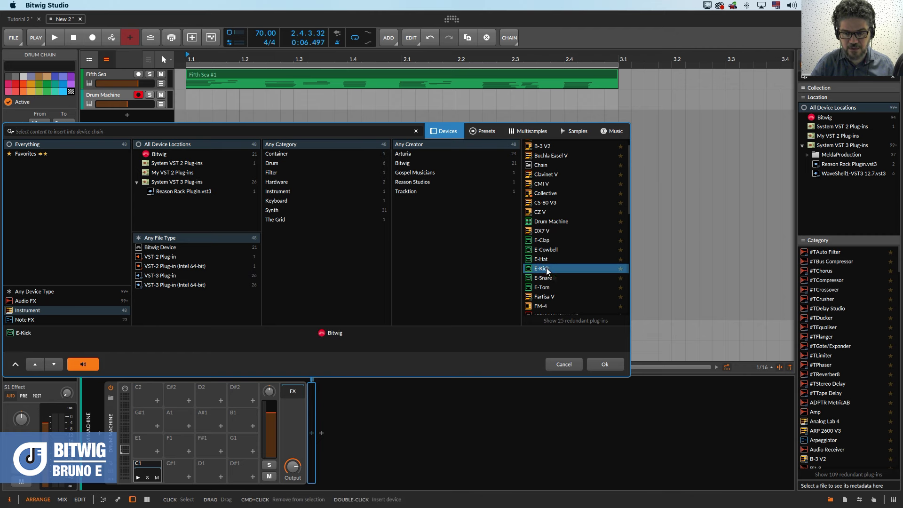
{"action": "left_click", "coordinate": [605, 363]}
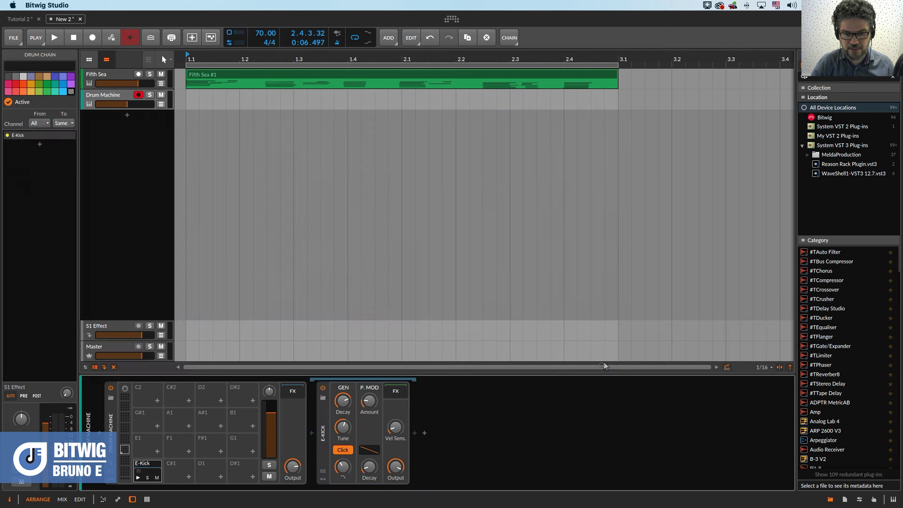
{"action": "left_click", "coordinate": [853, 502]}
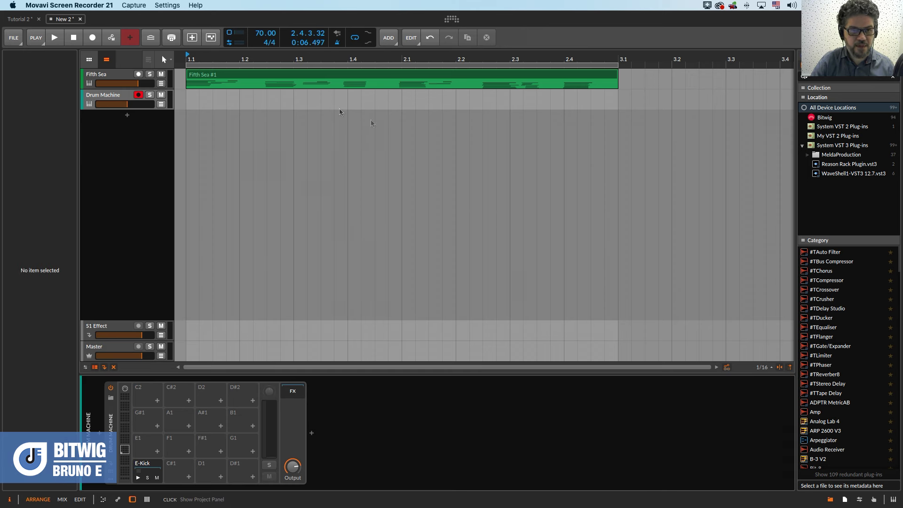
- Load the sample Hi-Hat Additive 01 Closed.wav from the Bitwig Drum Machines Hi Hats folder onto the D1 pad
{"action": "left_click", "coordinate": [222, 478]}
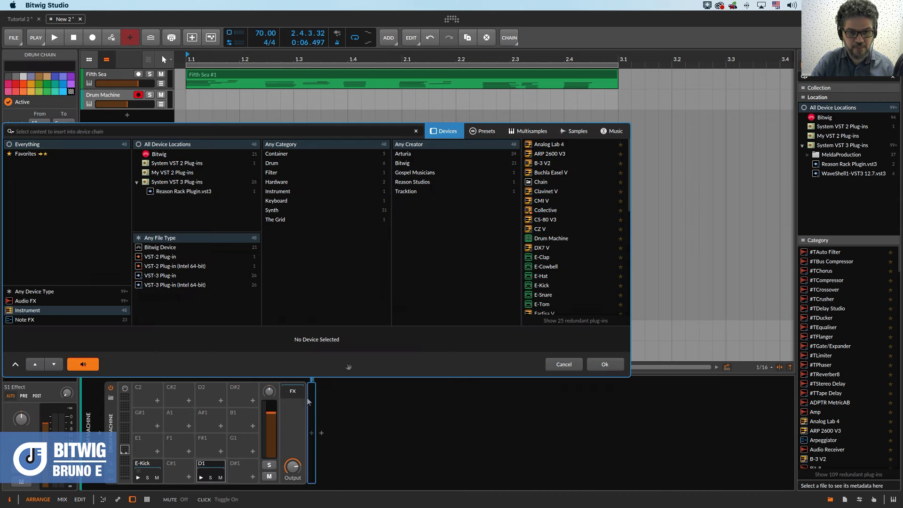
{"action": "left_click", "coordinate": [574, 131]}
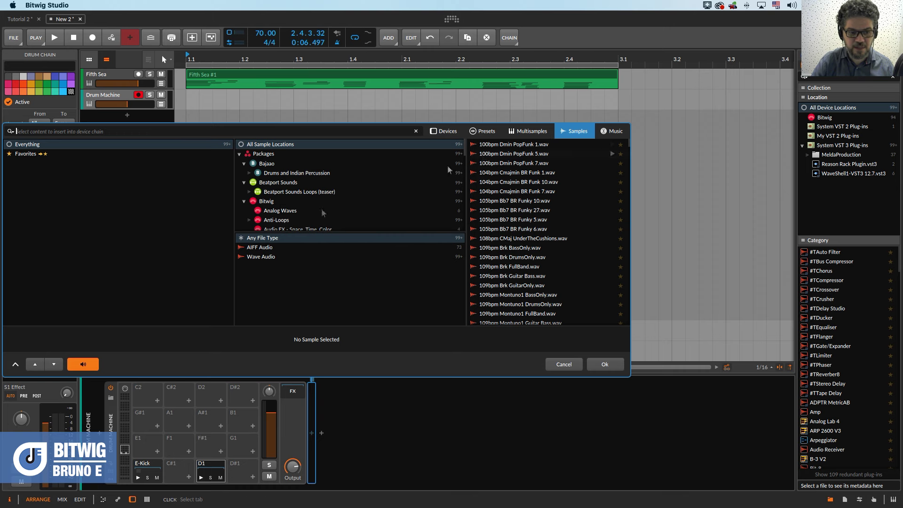
{"action": "scroll", "coordinate": [326, 216], "scroll_direction": "down", "scroll_amount": 5}
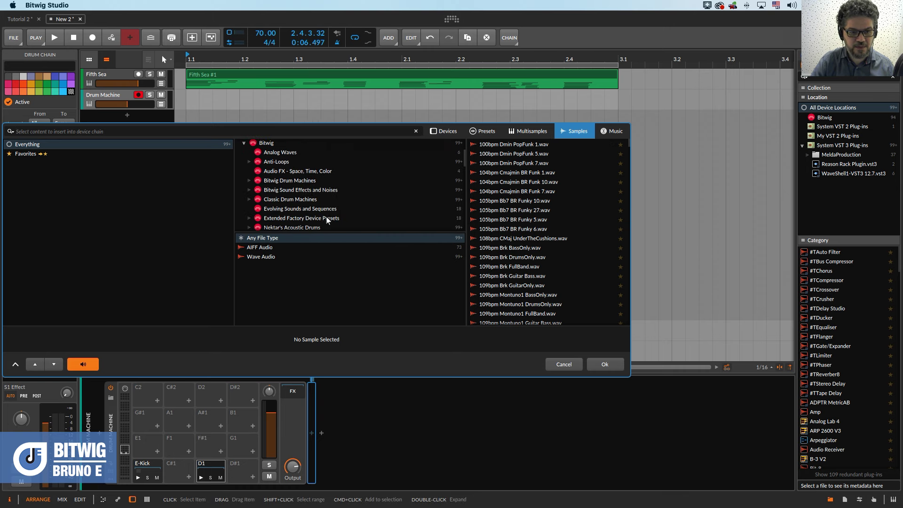
{"action": "left_click", "coordinate": [249, 180]}
{"action": "scroll", "coordinate": [301, 197], "scroll_direction": "down", "scroll_amount": 2}
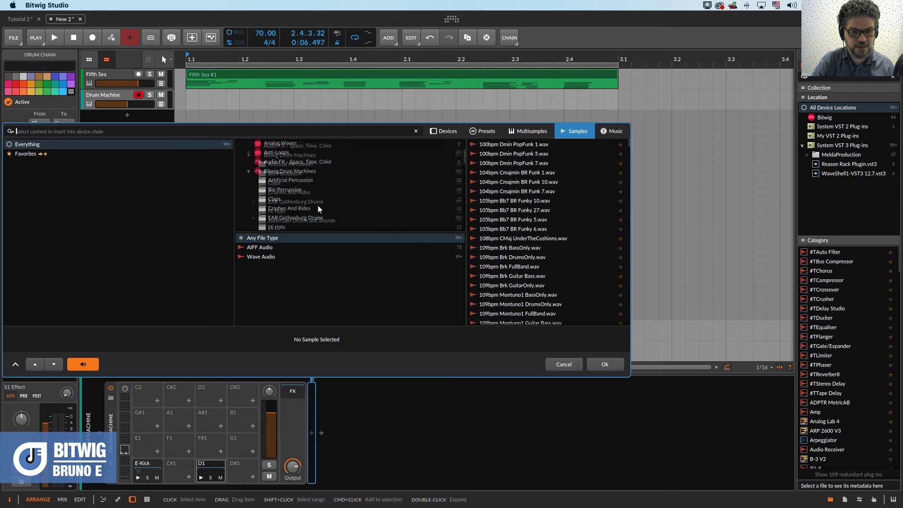
{"action": "left_click", "coordinate": [282, 207]}
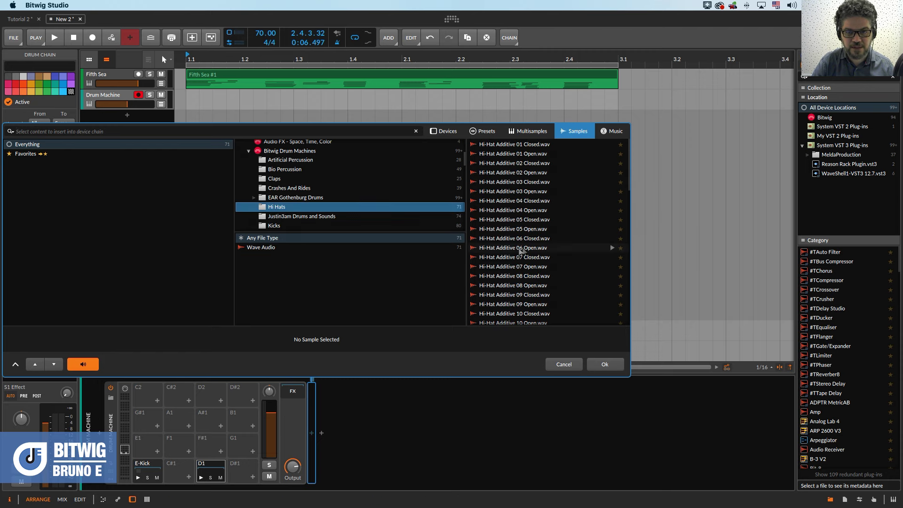
{"action": "left_click", "coordinate": [611, 144]}
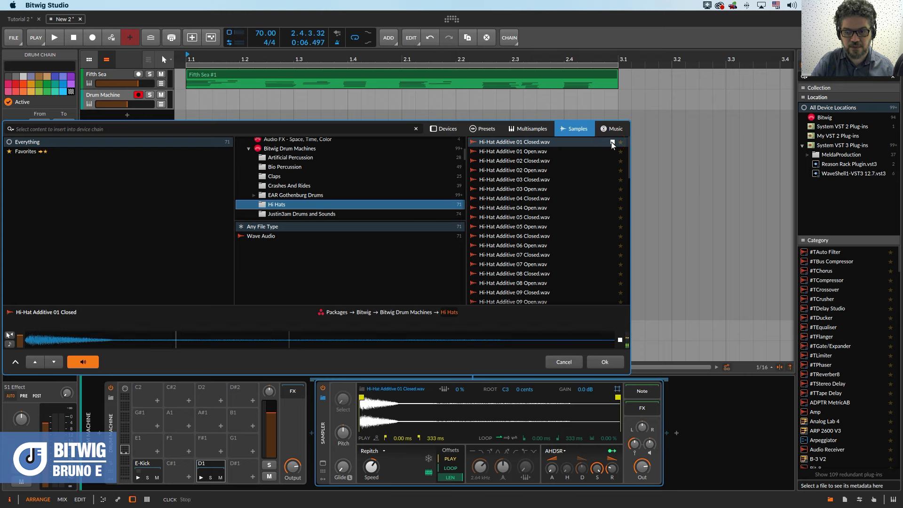
{"action": "left_click", "coordinate": [604, 362]}
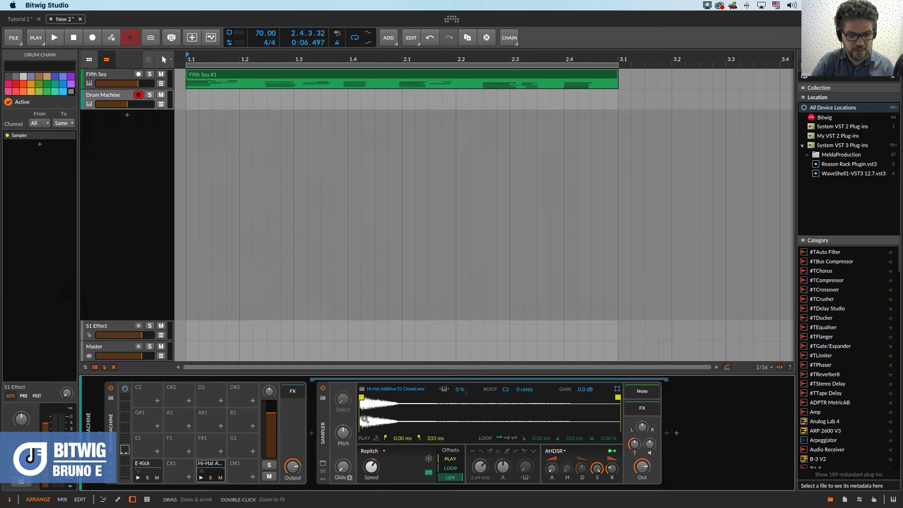
- Audition Hi-Hat Additive 07 Open.wav and load it onto the Drum Machine's D#1 pad
{"action": "left_click", "coordinate": [252, 476]}
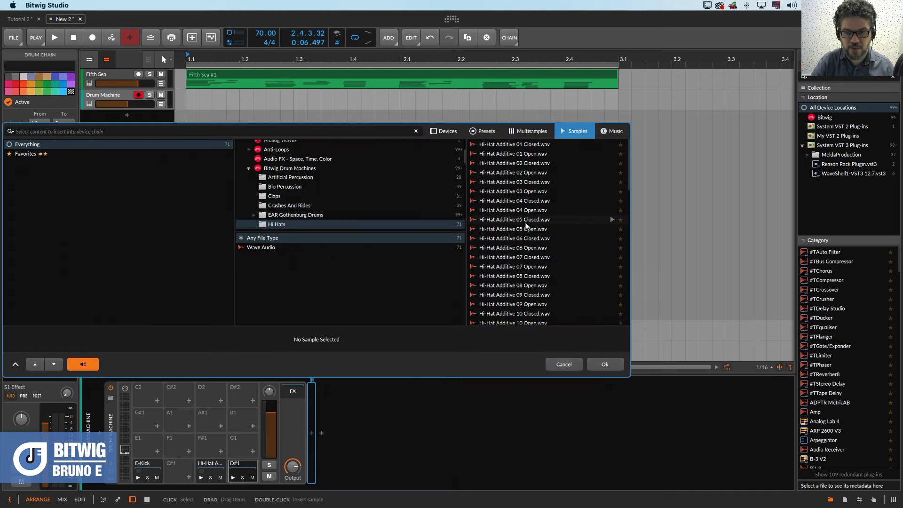
{"action": "scroll", "coordinate": [579, 257], "scroll_direction": "down", "scroll_amount": 2}
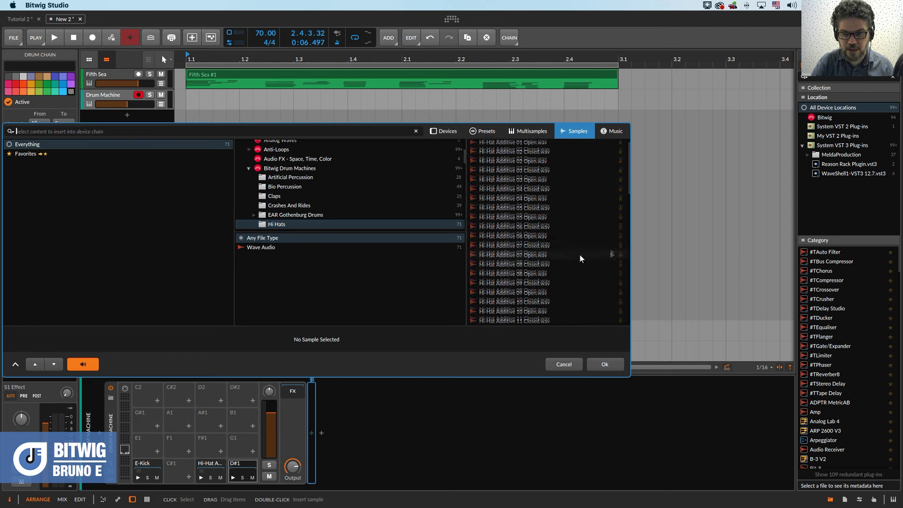
{"action": "left_click", "coordinate": [611, 239]}
{"action": "left_click", "coordinate": [612, 238]}
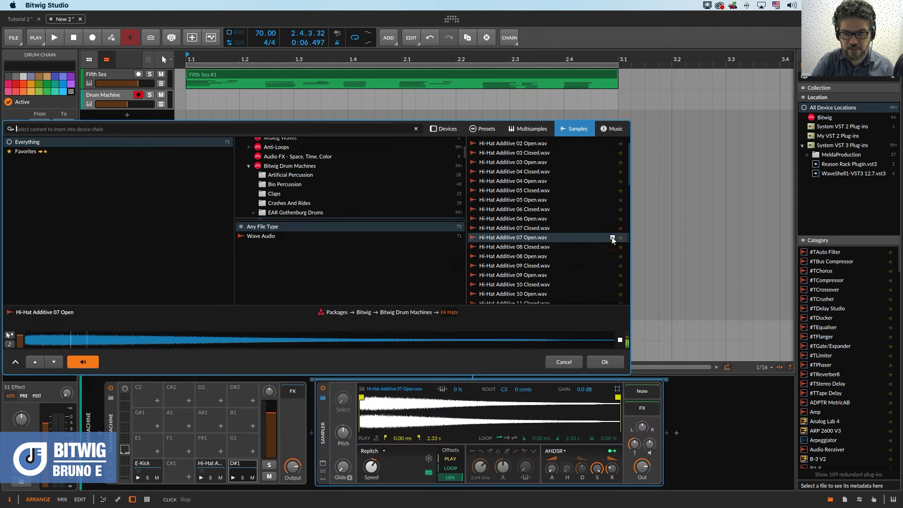
{"action": "left_click", "coordinate": [603, 362]}
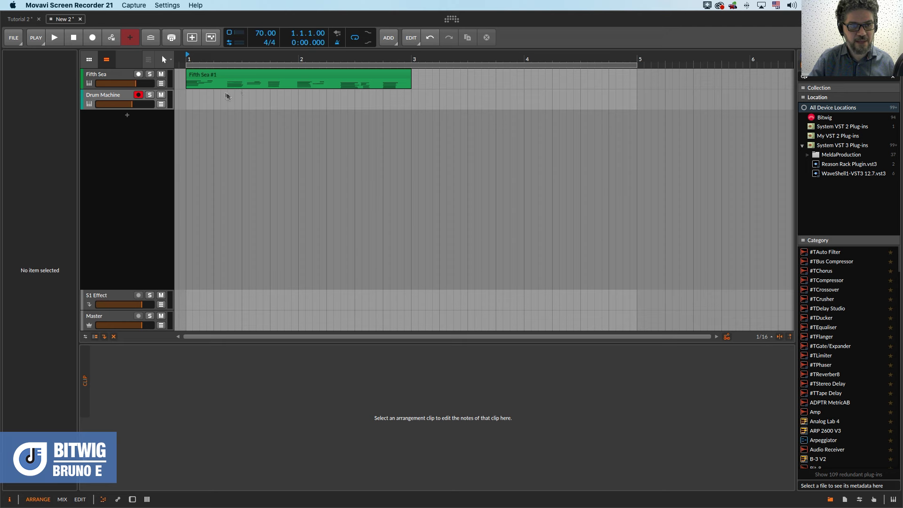
- Create a one-bar clip at bar 1 on the Drum Machine track and audition the closed hi-hat lane
{"action": "double_click", "coordinate": [189, 102]}
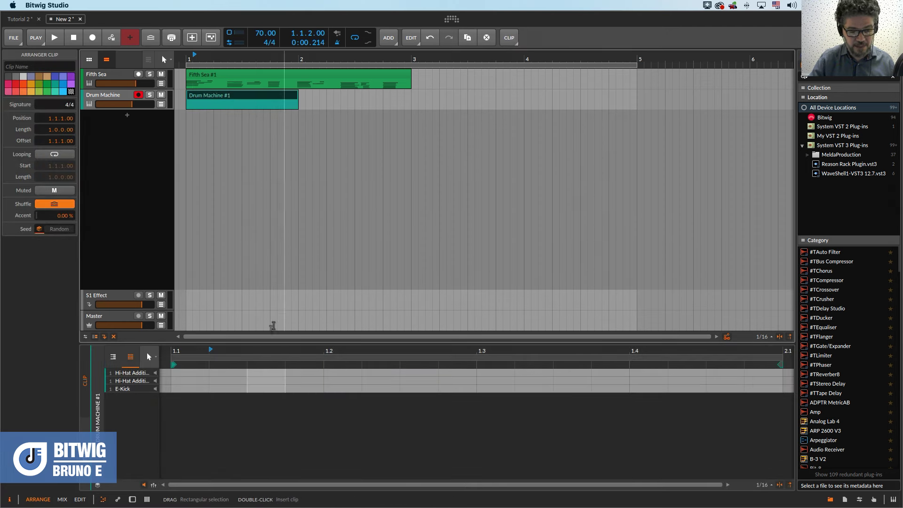
{"action": "left_click", "coordinate": [155, 381]}
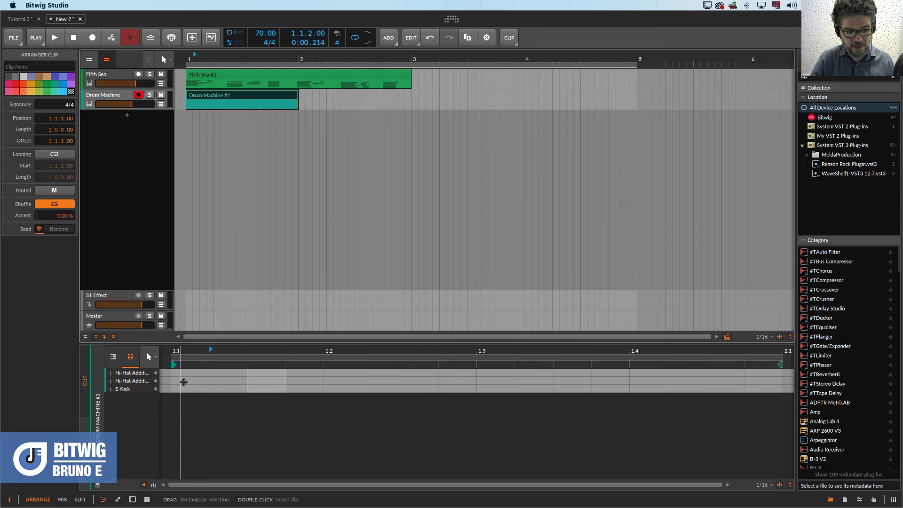
{"action": "left_click", "coordinate": [155, 381]}
- Enter 1/16 closed hi-hat notes on D1 at 1.1.1, 1.1.3, 1.2.1, 1.2.2, 1.3.1, 1.3.3, 1.4.1 and 1.4.3
{"action": "double_click", "coordinate": [194, 381]}
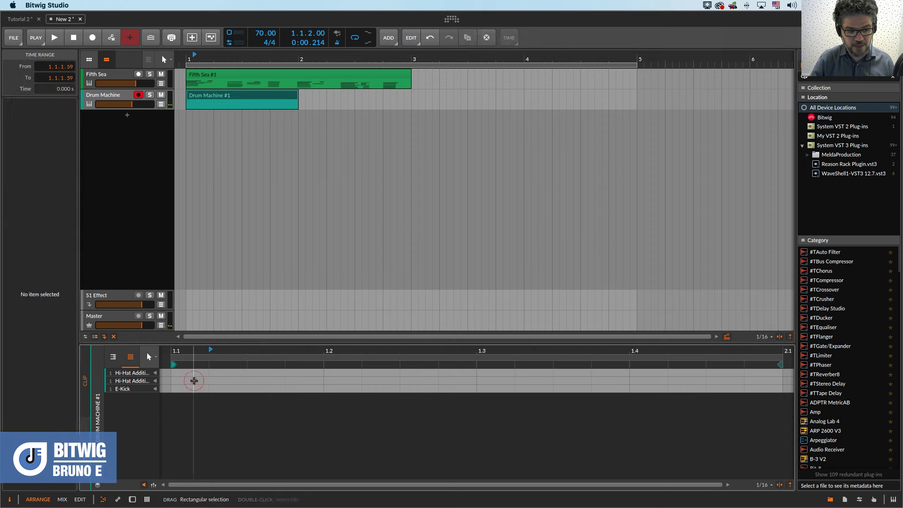
{"action": "double_click", "coordinate": [256, 381]}
{"action": "double_click", "coordinate": [338, 381]}
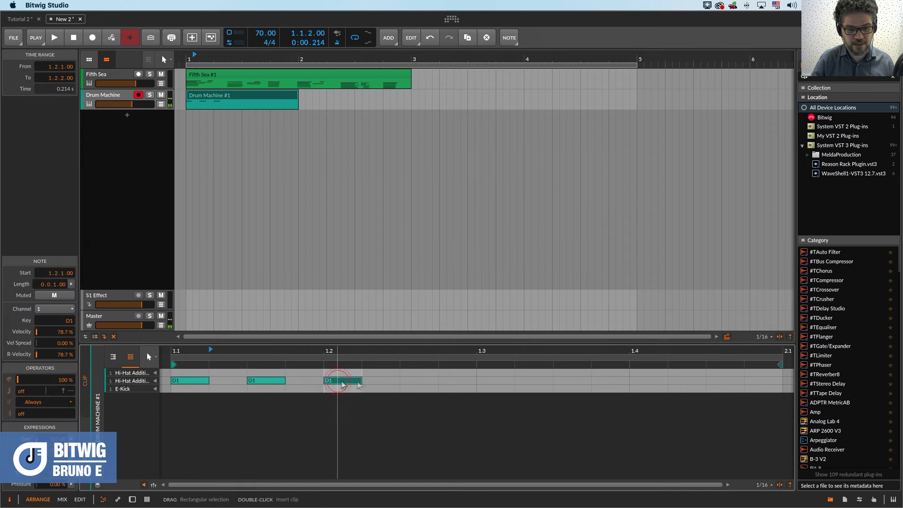
{"action": "double_click", "coordinate": [376, 381]}
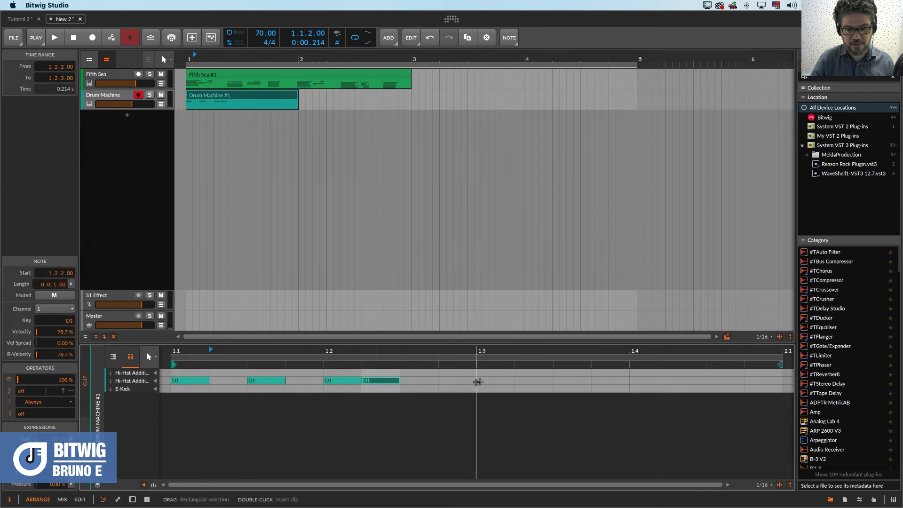
{"action": "double_click", "coordinate": [489, 381]}
{"action": "double_click", "coordinate": [564, 381]}
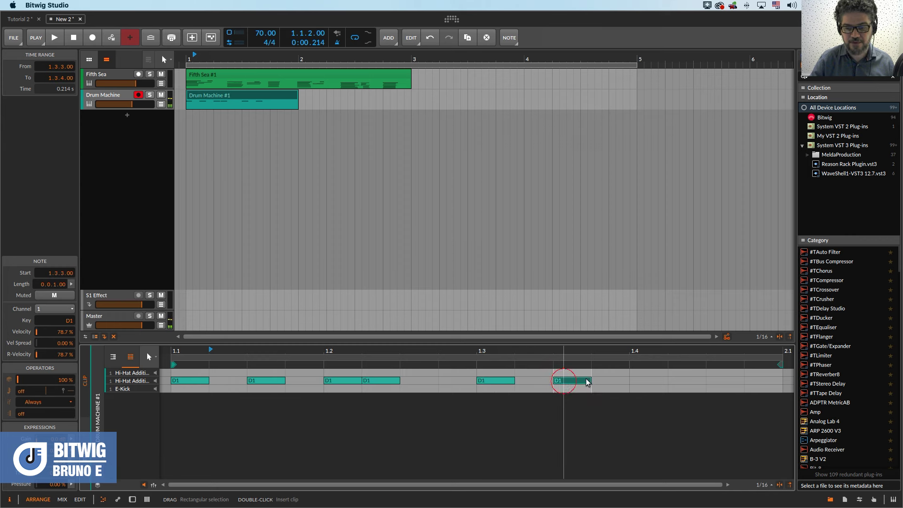
{"action": "double_click", "coordinate": [635, 381]}
{"action": "double_click", "coordinate": [725, 382]}
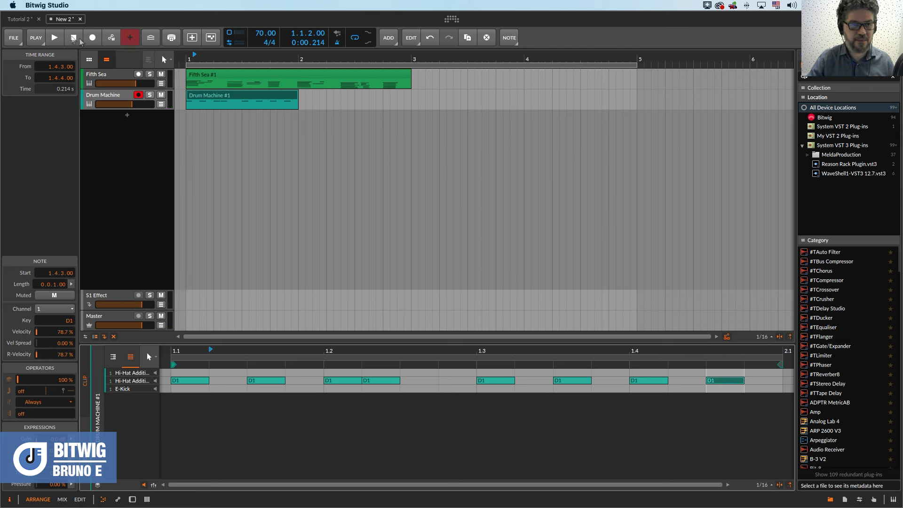
- Play the arrangement from the start to hear the hi-hat pattern with the pad, and stop playback
{"action": "left_click", "coordinate": [55, 38]}
{"action": "left_click", "coordinate": [56, 39]}
{"action": "left_click", "coordinate": [56, 39]}
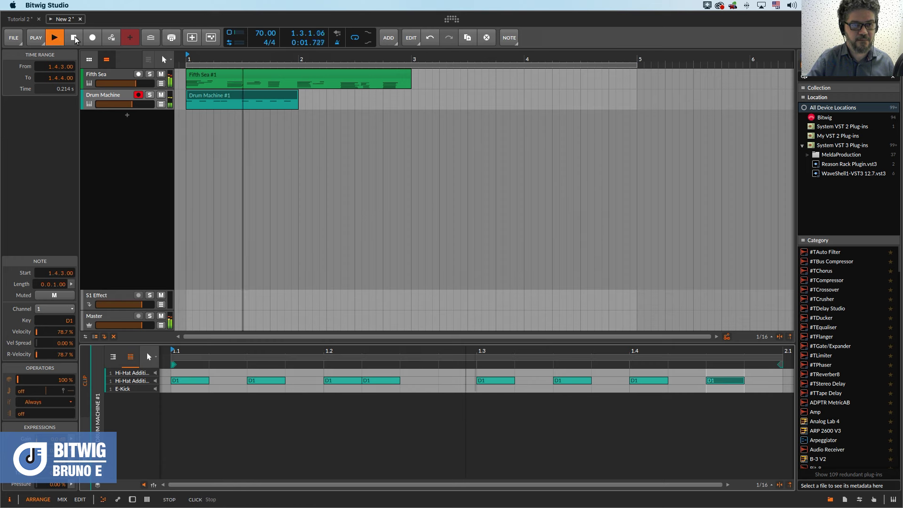
{"action": "left_click", "coordinate": [74, 39]}
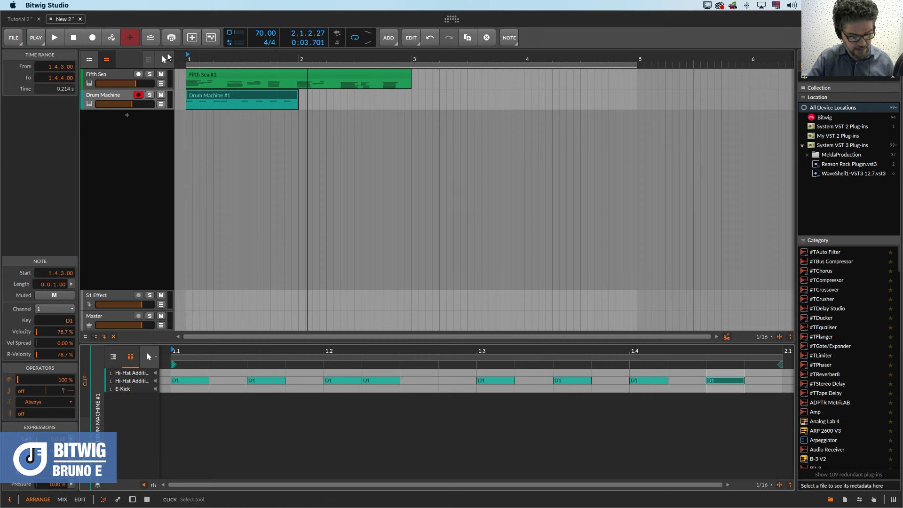
- Enable arranger automation writing and recording, and set the record quantization to 1/16
{"action": "left_click", "coordinate": [111, 40]}
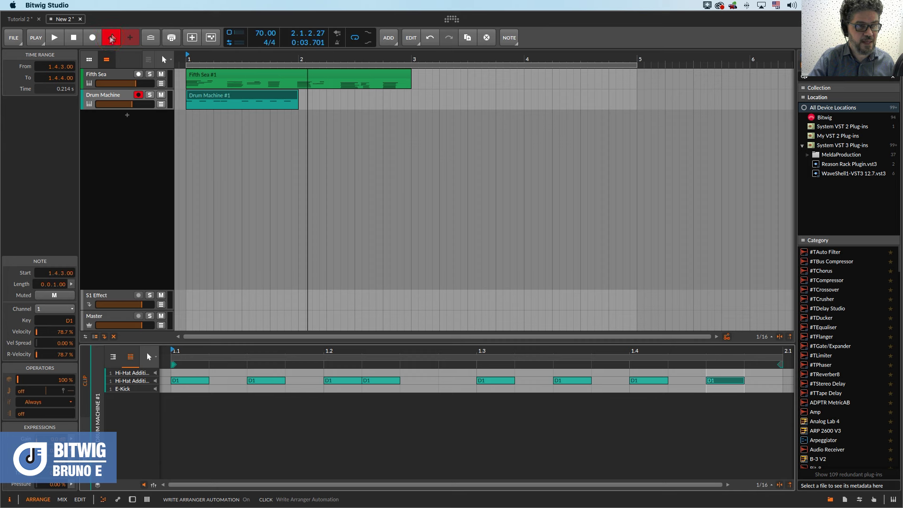
{"action": "left_click", "coordinate": [99, 40]}
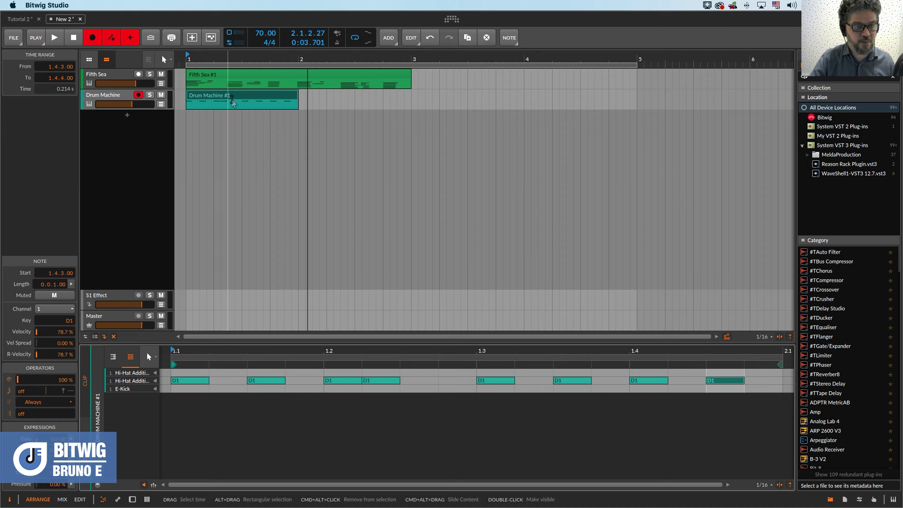
{"action": "left_click", "coordinate": [29, 39]}
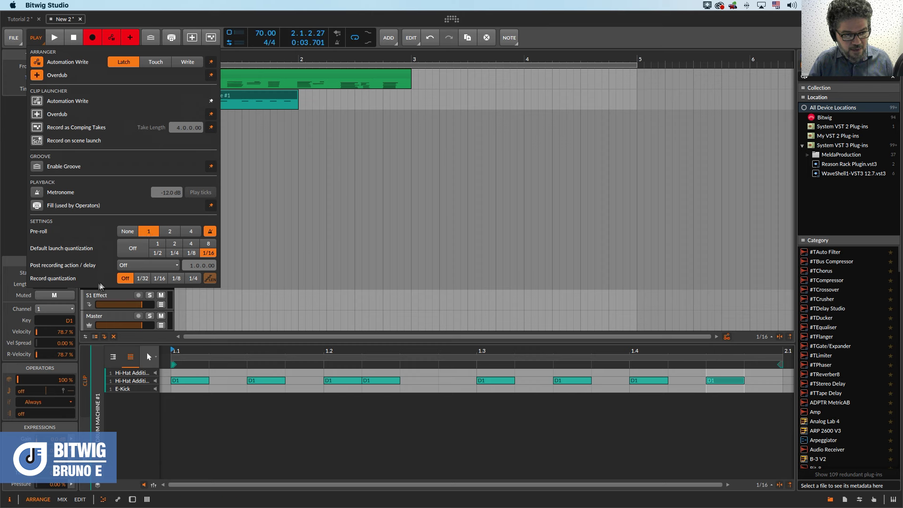
{"action": "left_click", "coordinate": [159, 278]}
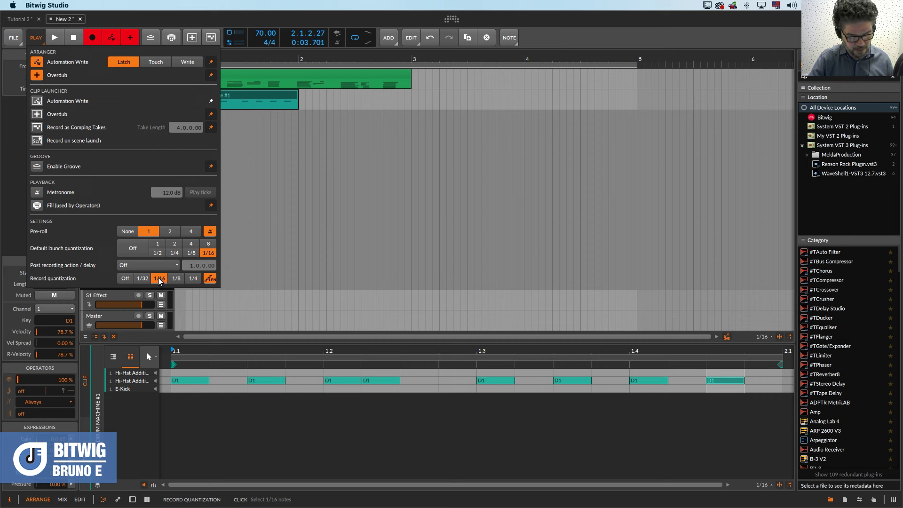
{"action": "left_click", "coordinate": [230, 32]}
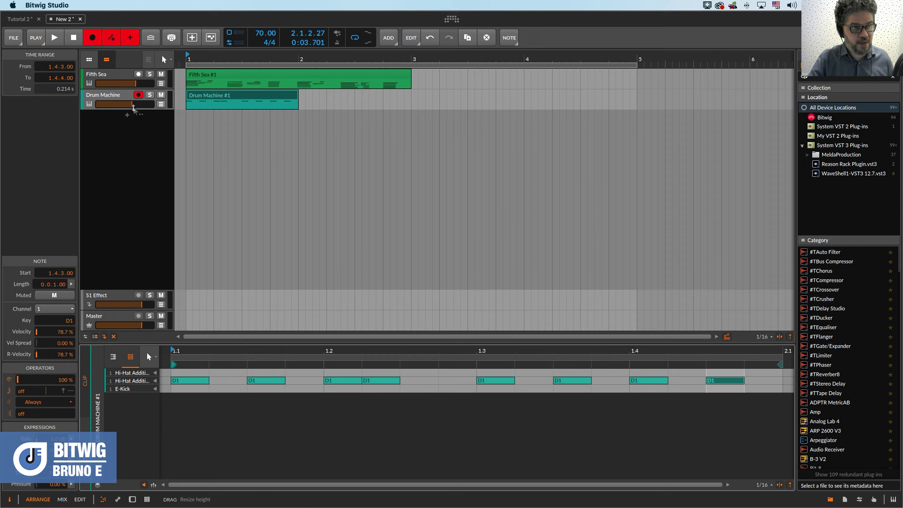
- Record an E-Kick pattern live over the hi-hats on the Drum Machine track and stop recording
{"action": "left_click", "coordinate": [54, 41]}
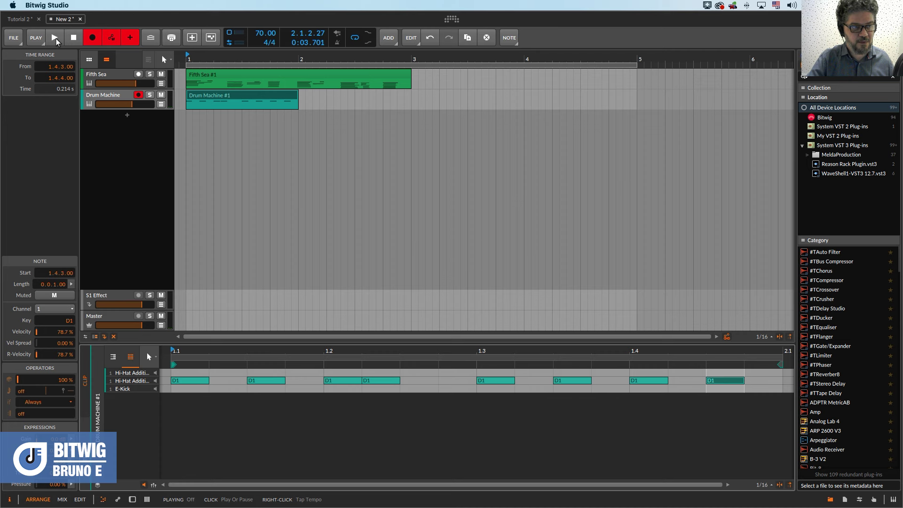
{"action": "left_click", "coordinate": [55, 40]}
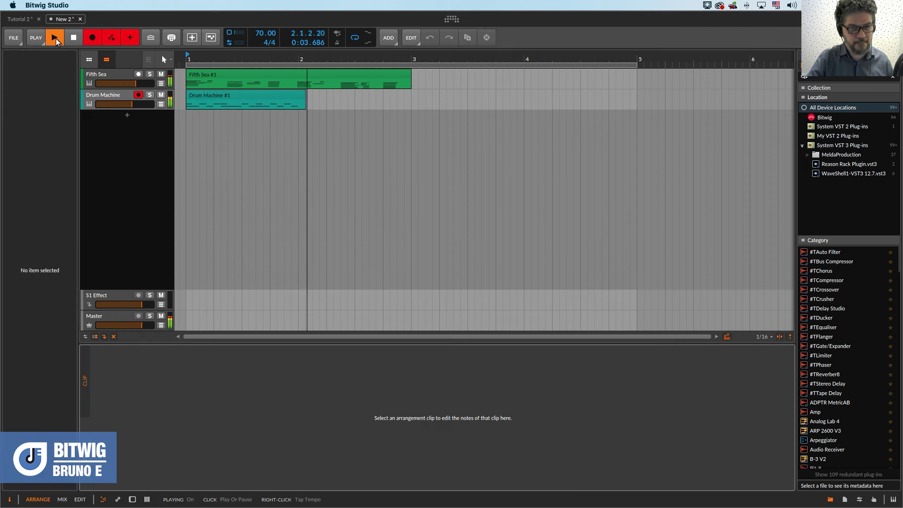
{"action": "key", "text": "space"}
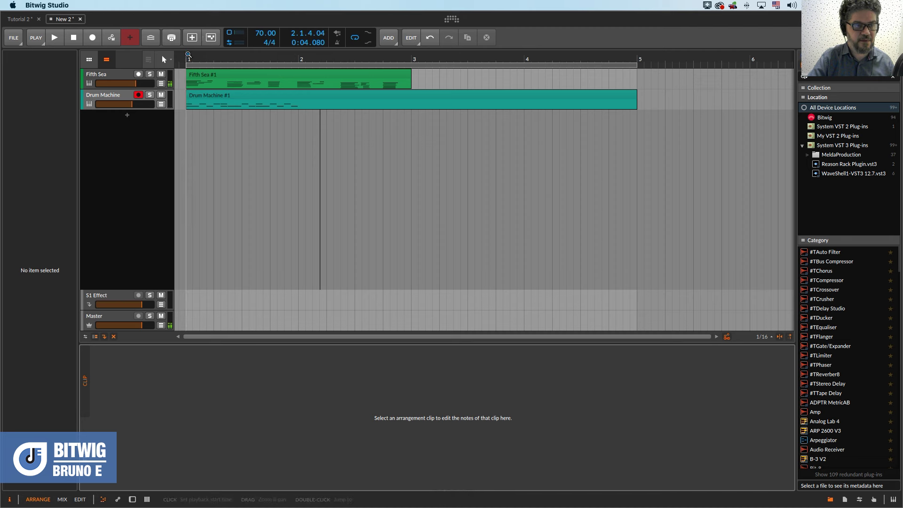
- Play back the recorded kick pattern and shorten the Drum Machine clip to one bar
{"action": "key", "text": "space"}
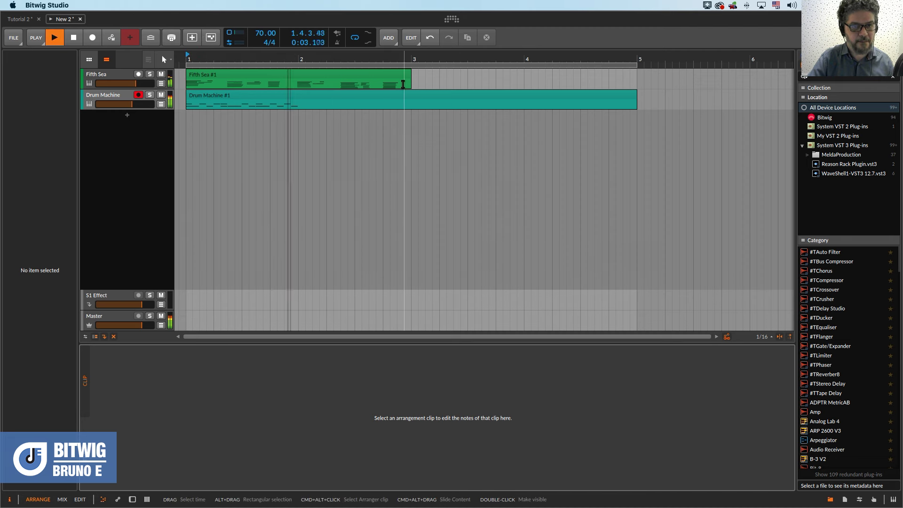
{"action": "key", "text": "space"}
{"action": "left_click_drag", "start_coordinate": [636, 99], "coordinate": [300, 113]}
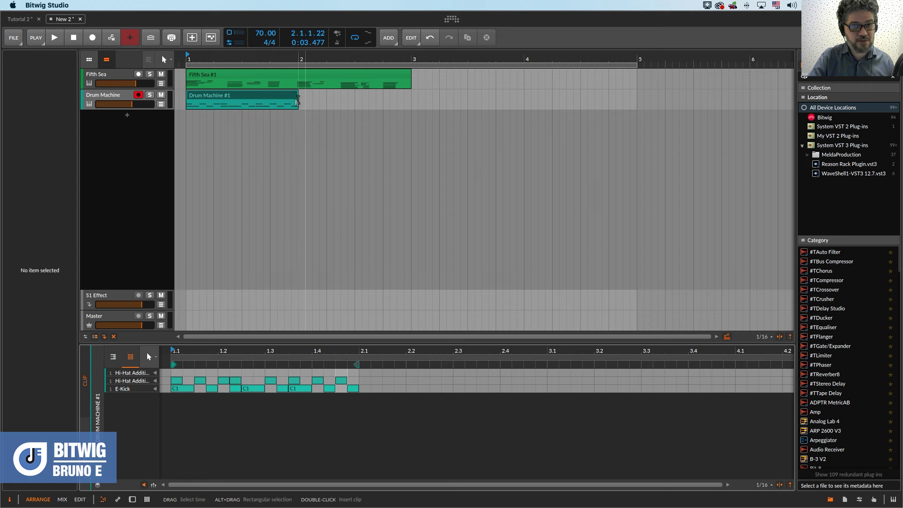
- Duplicate the Fifth Sea clip at bar 3 and loop the one-bar Drum Machine clip to a length of four bars
{"action": "left_click", "coordinate": [319, 76]}
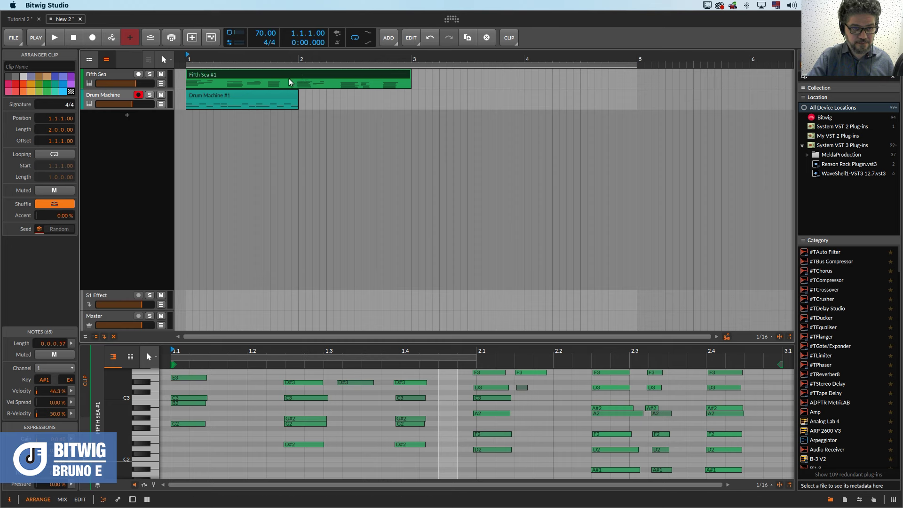
{"action": "key", "text": "super+d"}
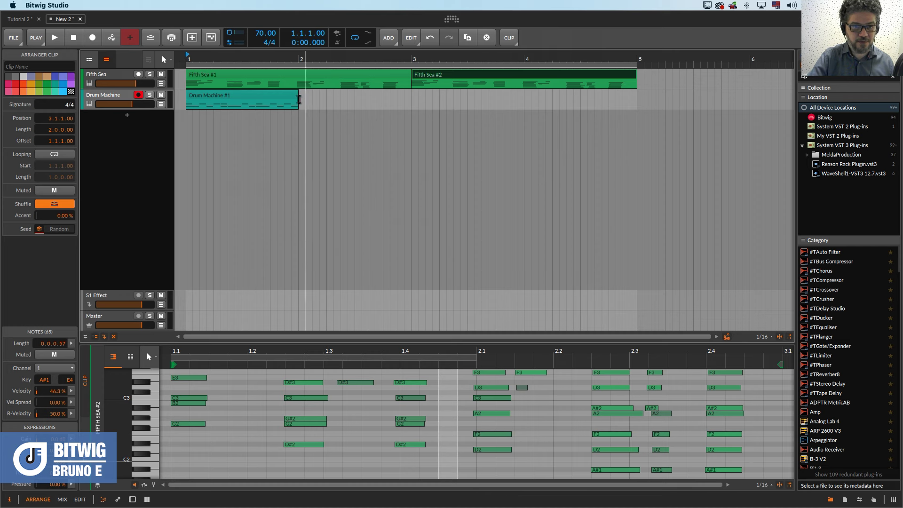
{"action": "left_click_drag", "start_coordinate": [296, 102], "coordinate": [637, 116]}
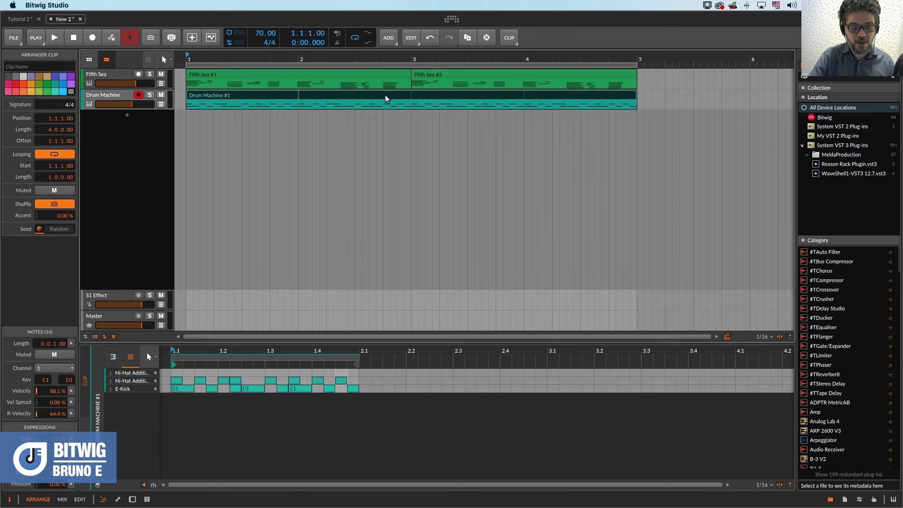
{"action": "key", "text": "Tab"}
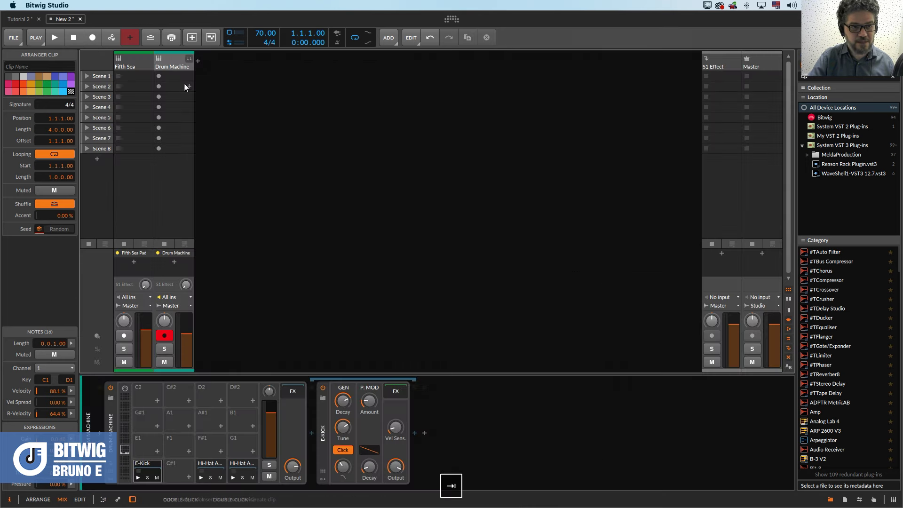
{"action": "key", "text": "Tab"}
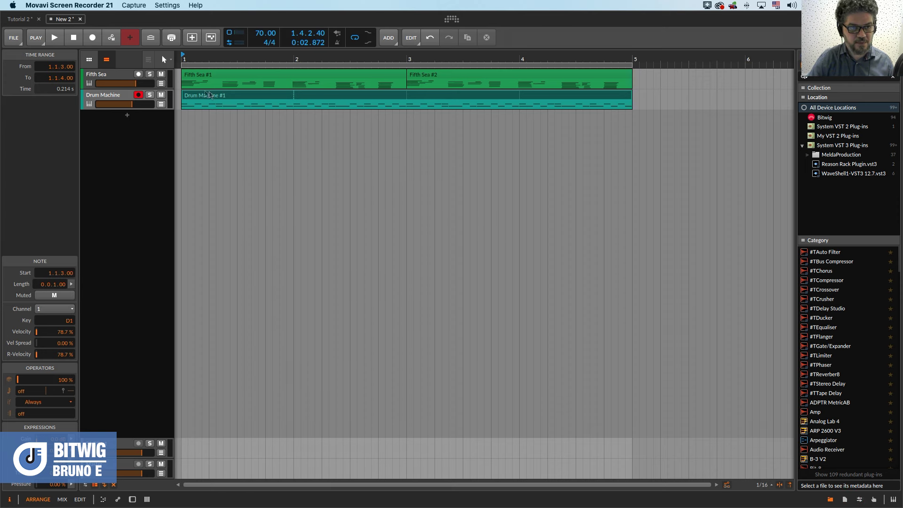
- Add a 1/16 hi-hat note on D#1 at 1.1.2 of the Drum Machine clip and play the arrangement
{"action": "double_click", "coordinate": [235, 97]}
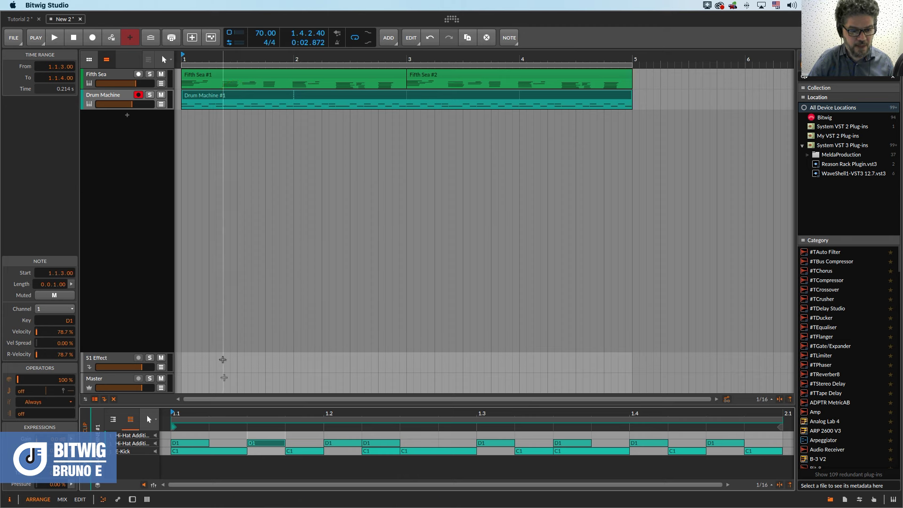
{"action": "left_click", "coordinate": [153, 437]}
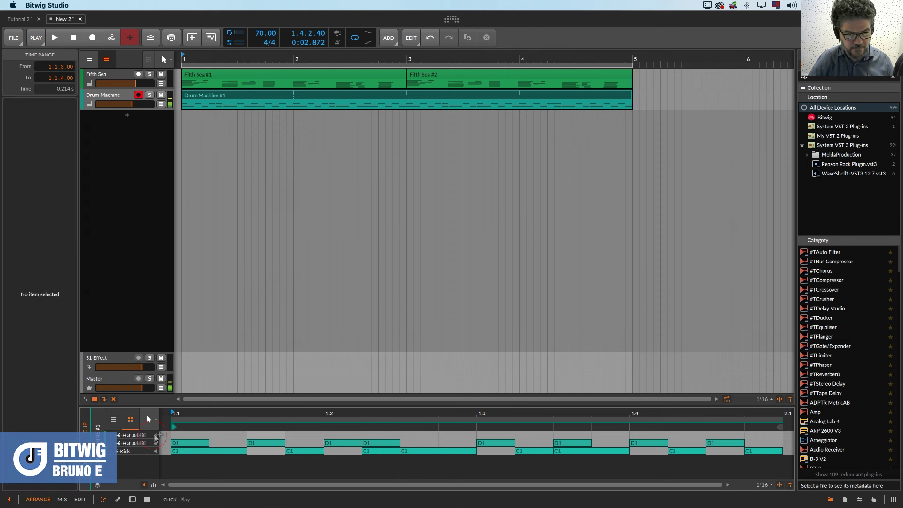
{"action": "left_click", "coordinate": [231, 435]}
{"action": "double_click", "coordinate": [231, 436]}
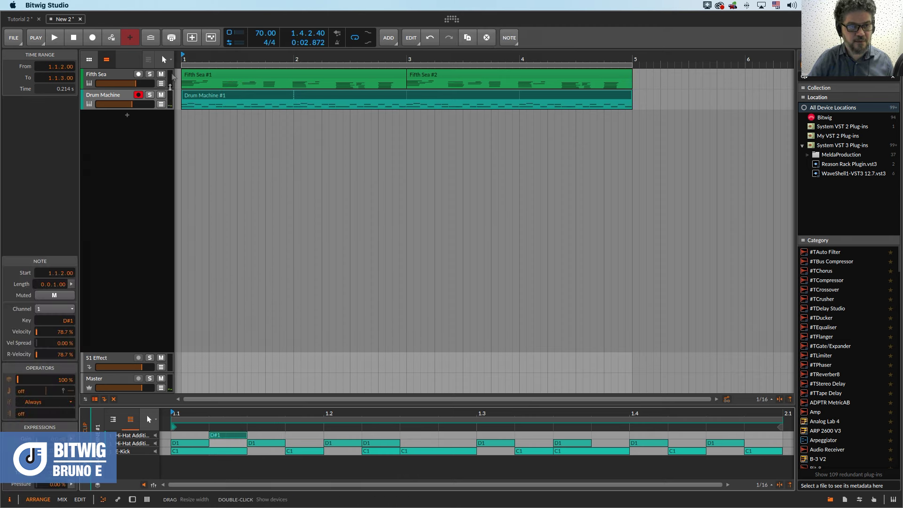
{"action": "key", "text": "space"}
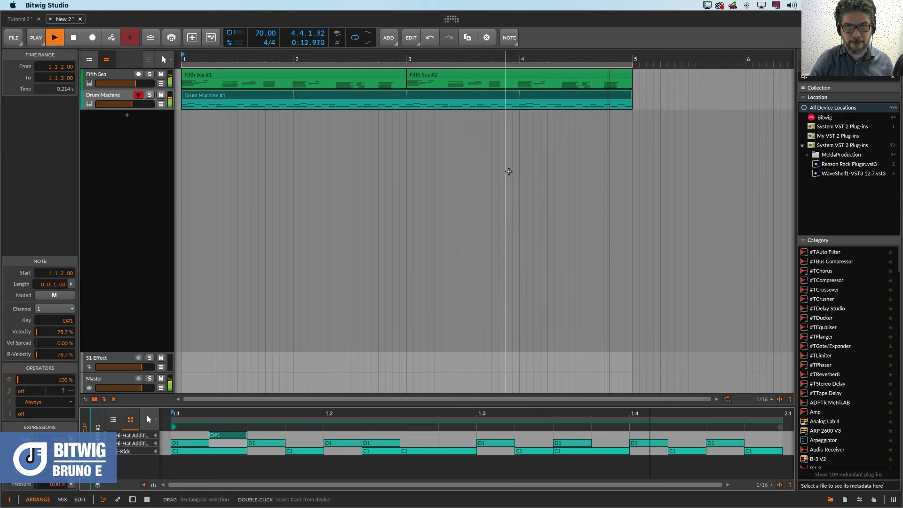
{"action": "key", "text": "space"}
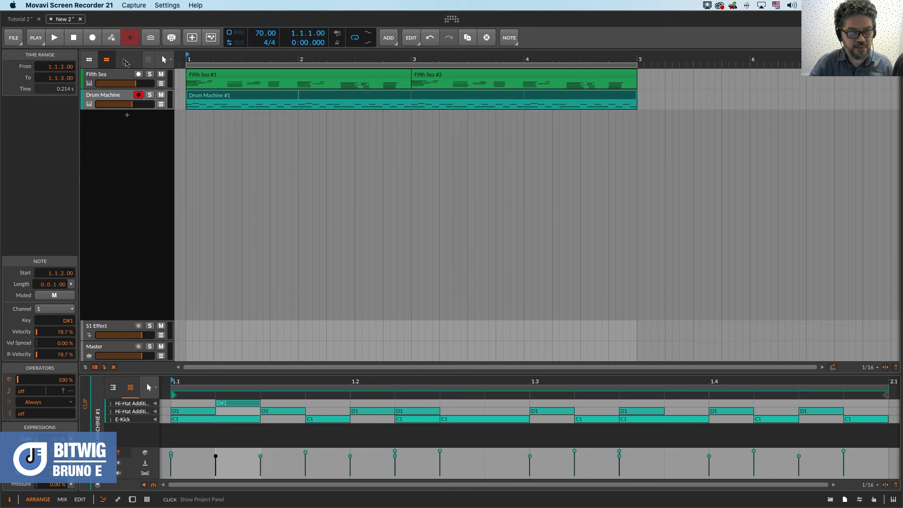
- Replay the opening of the arrangement to check the pad and drum groove, and stop playback
{"action": "left_click", "coordinate": [75, 35]}
{"action": "key", "text": "space"}
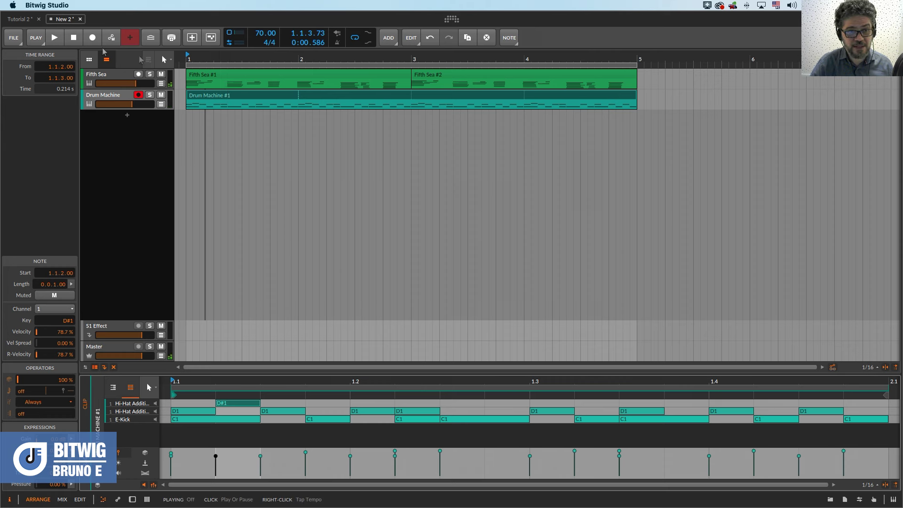
{"action": "left_click", "coordinate": [55, 38]}
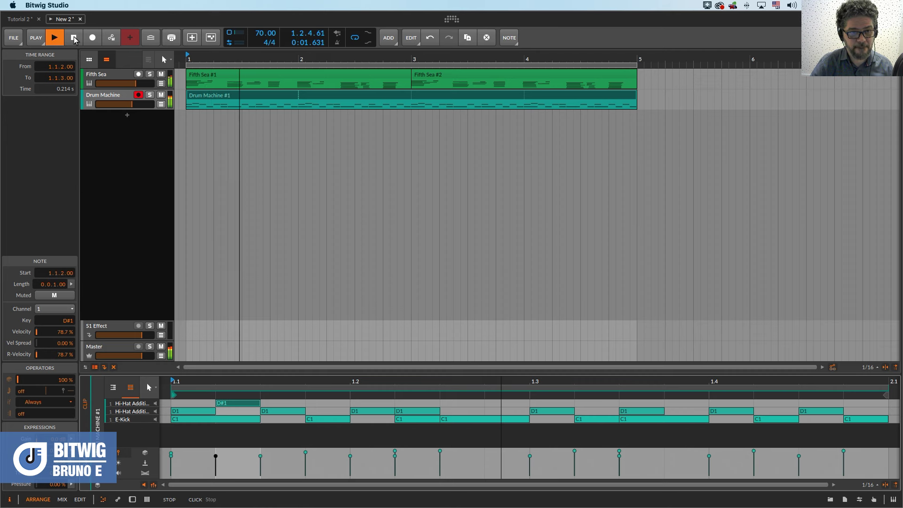
{"action": "left_click", "coordinate": [74, 39]}
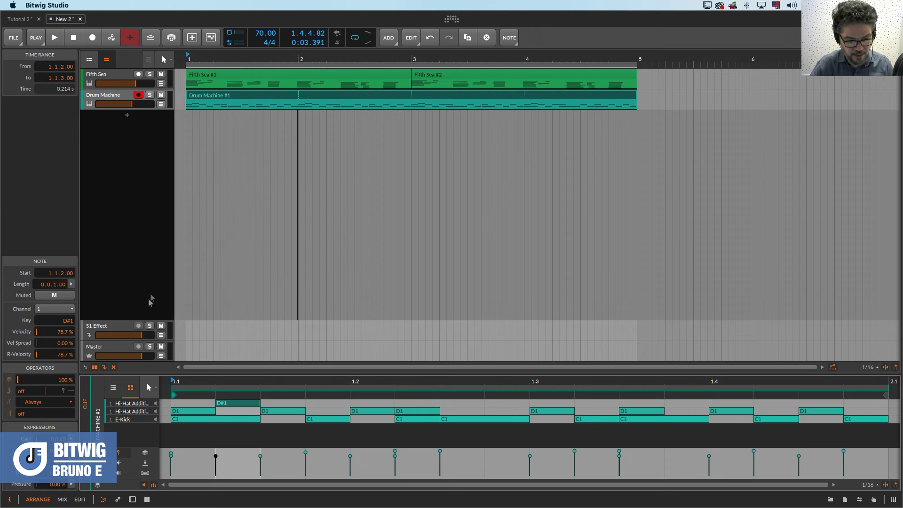
- Open the sample browser for the Drum Machine's empty C#1 pad and browse Nektar's Acoustic Drums
{"action": "double_click", "coordinate": [102, 97]}
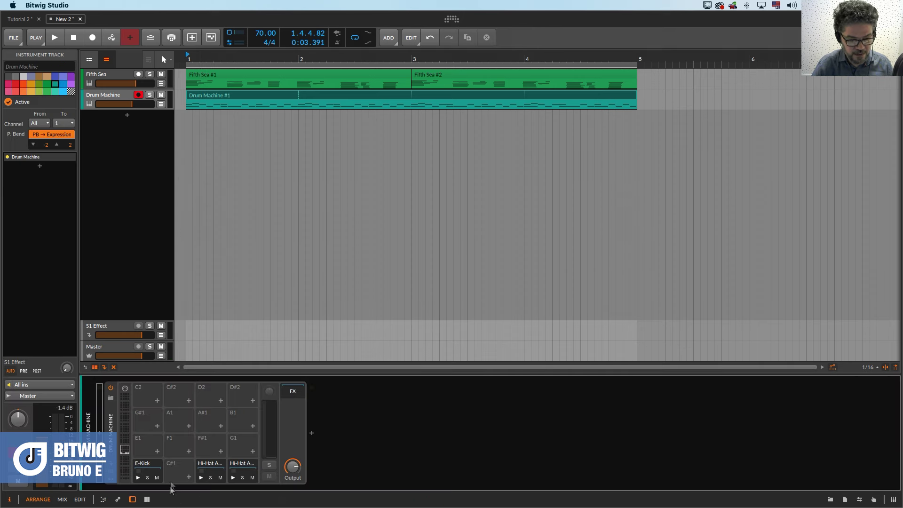
{"action": "double_click", "coordinate": [187, 478]}
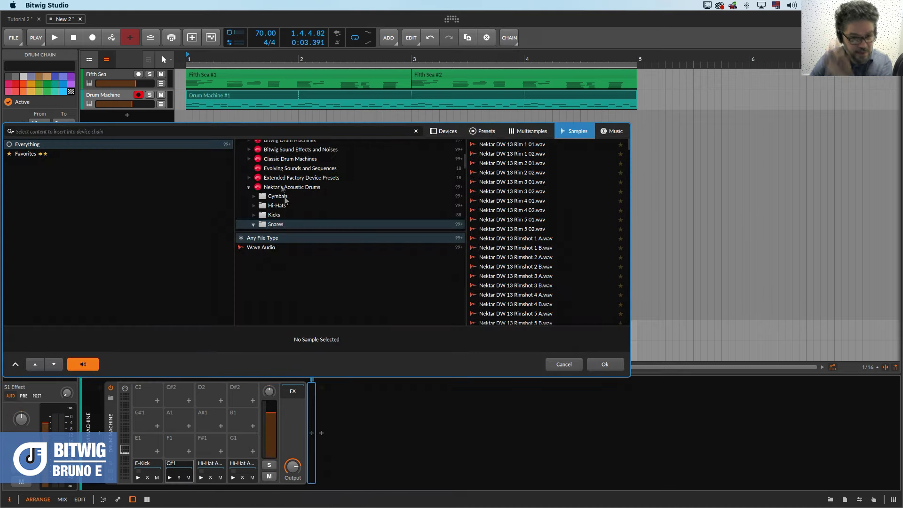
{"action": "double_click", "coordinate": [281, 188]}
{"action": "scroll", "coordinate": [306, 182], "scroll_direction": "up", "scroll_amount": 5}
{"action": "scroll", "coordinate": [300, 182], "scroll_direction": "down", "scroll_amount": 3}
{"action": "double_click", "coordinate": [278, 199]}
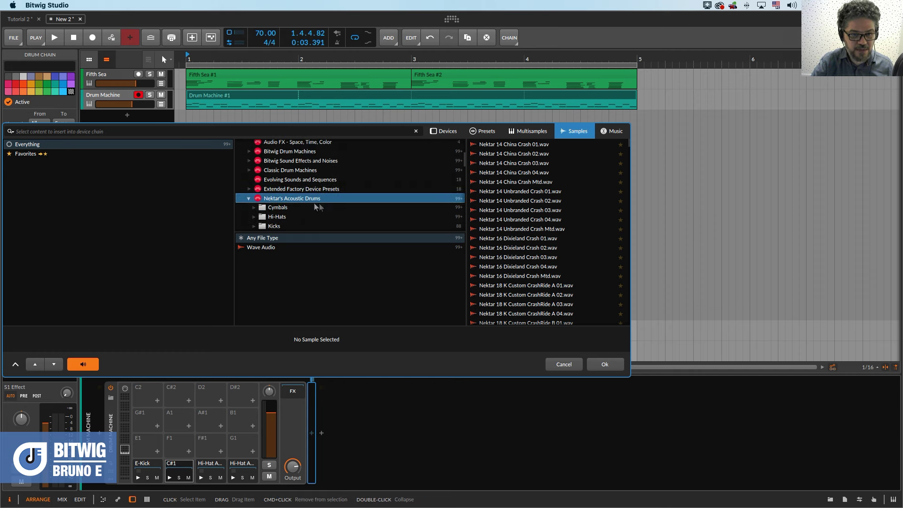
{"action": "scroll", "coordinate": [302, 209], "scroll_direction": "down", "scroll_amount": 1}
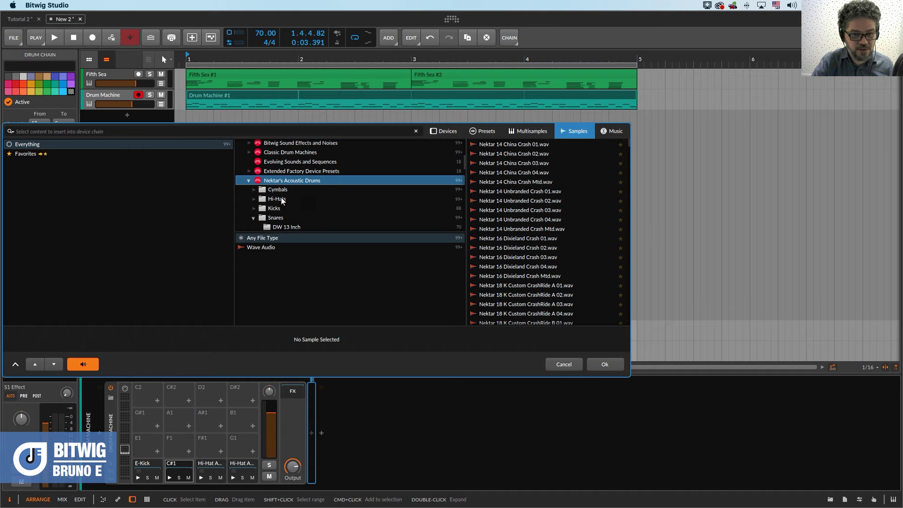
- Load Nektar Ludwig 12x6 Rim 1 02.wav from the Snares Ludwig 12x6 folder onto the C#1 pad
{"action": "left_click", "coordinate": [282, 199]}
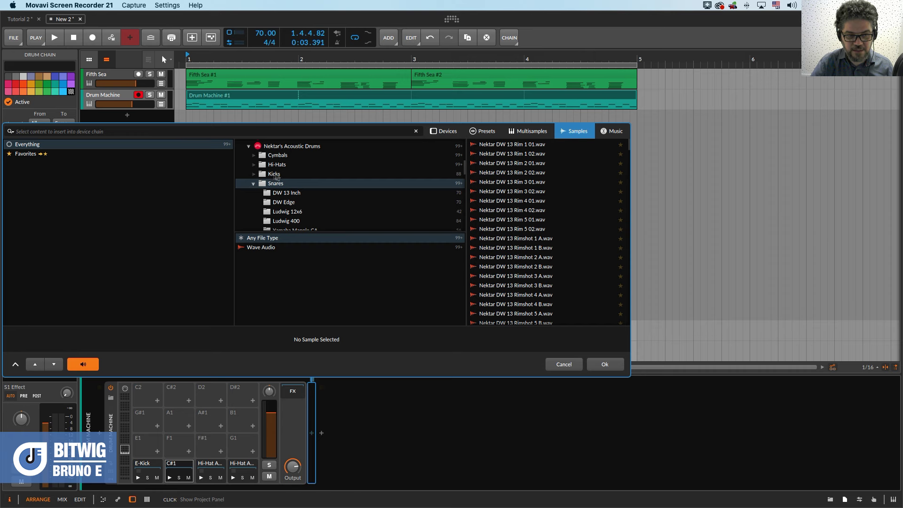
{"action": "left_click", "coordinate": [272, 166]}
{"action": "left_click", "coordinate": [276, 183]}
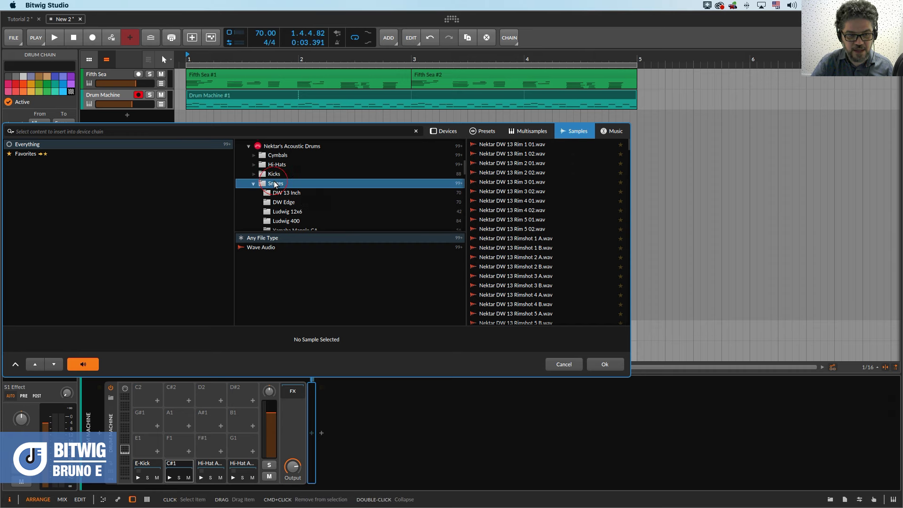
{"action": "left_click", "coordinate": [303, 211]}
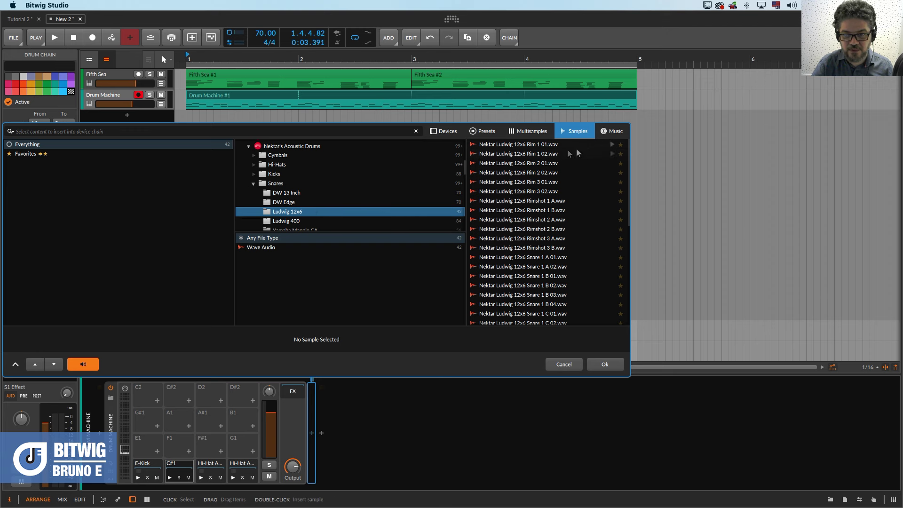
{"action": "left_click", "coordinate": [612, 154]}
{"action": "left_click", "coordinate": [612, 153]}
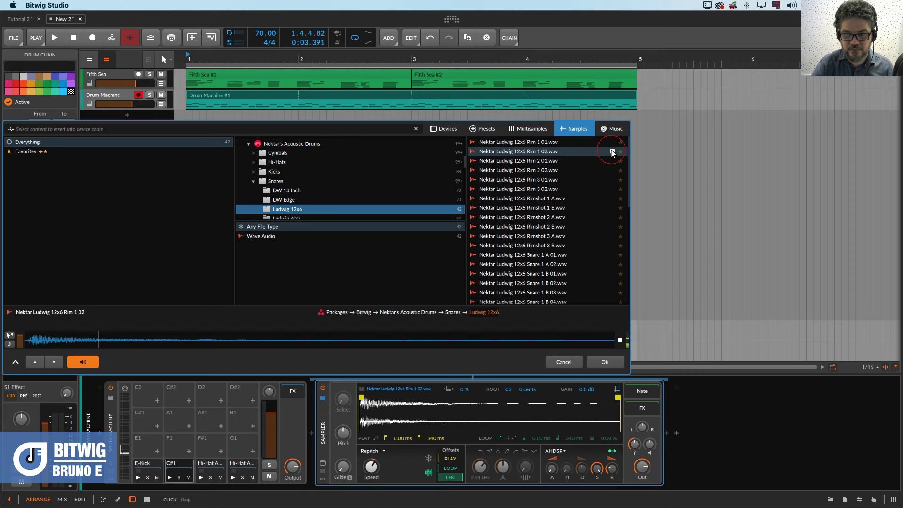
{"action": "left_click", "coordinate": [605, 362]}
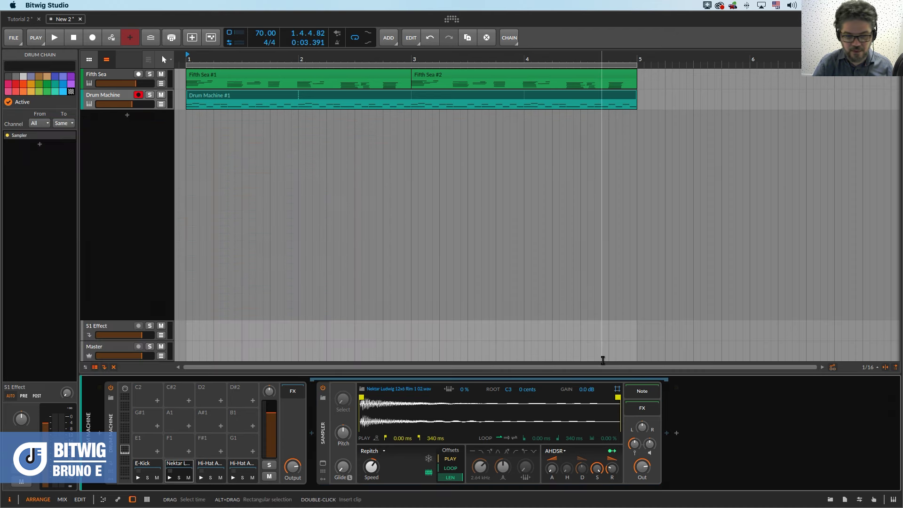
- Audition the C#1 rim pad and insert a Distortion device after its Sampler
{"action": "left_click", "coordinate": [167, 477]}
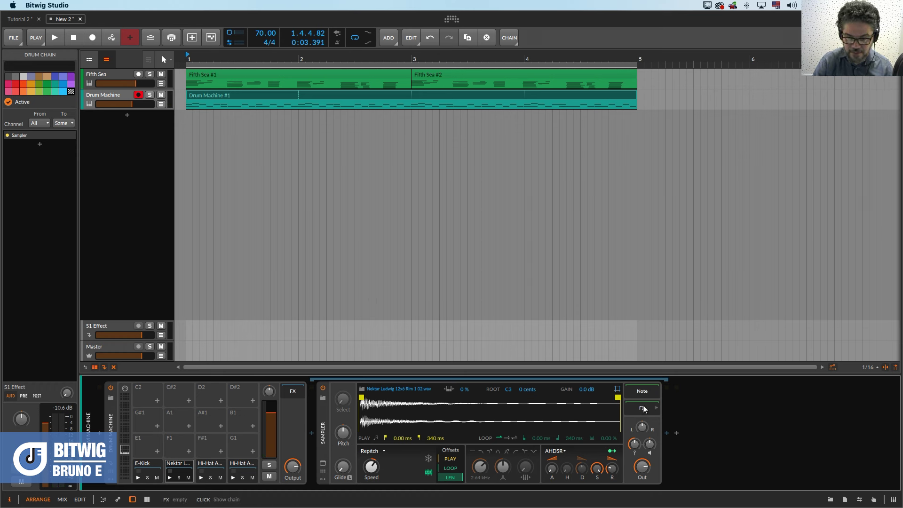
{"action": "left_click", "coordinate": [666, 433]}
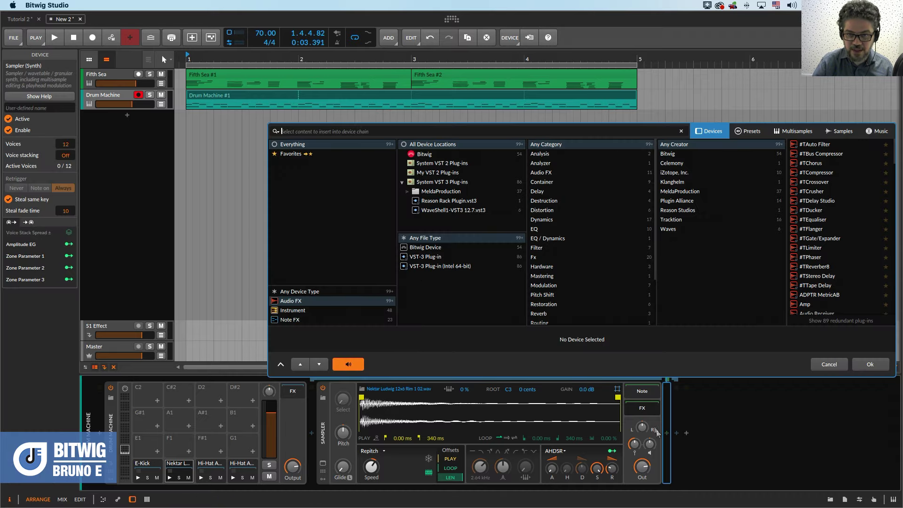
{"action": "type", "text": "dist"}
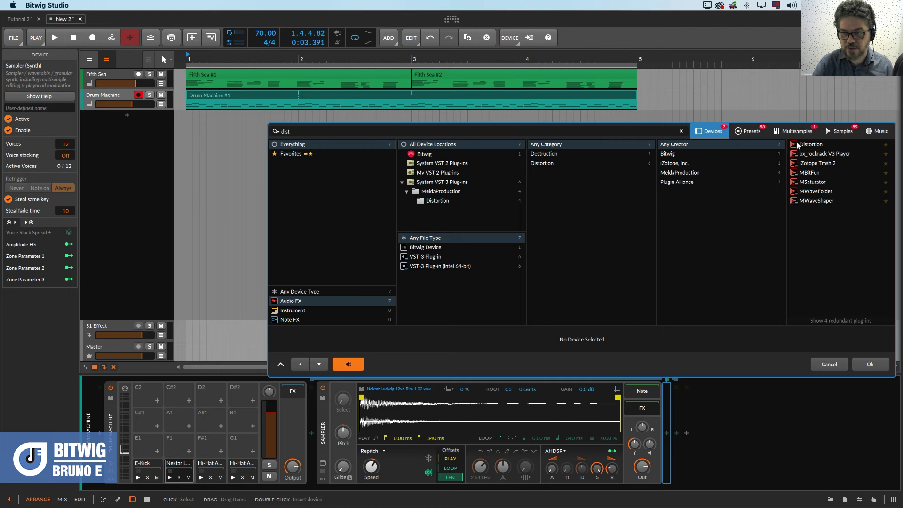
{"action": "left_click", "coordinate": [798, 144]}
{"action": "left_click", "coordinate": [870, 362]}
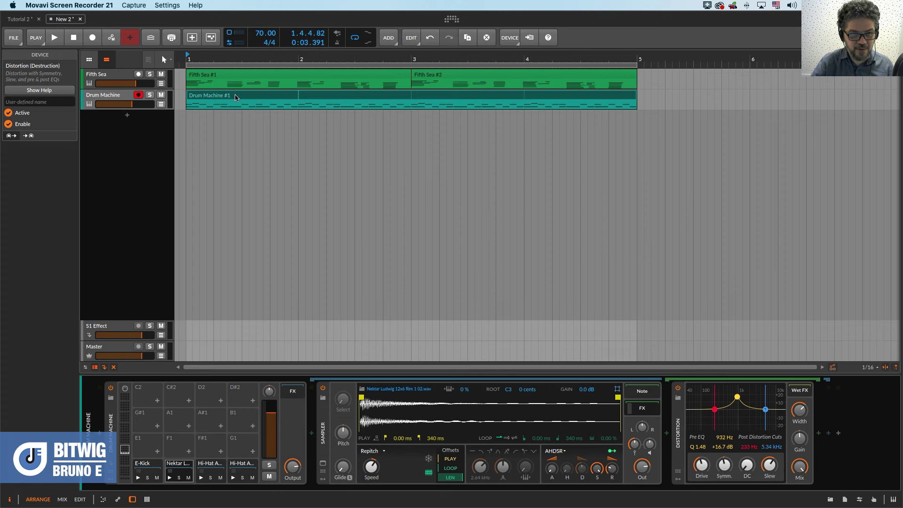
- Add 1/16 rim notes on C#1 at 1.2.1 and 1.4.1 of the Drum Machine clip while it plays
{"action": "left_click", "coordinate": [261, 99]}
{"action": "double_click", "coordinate": [262, 100]}
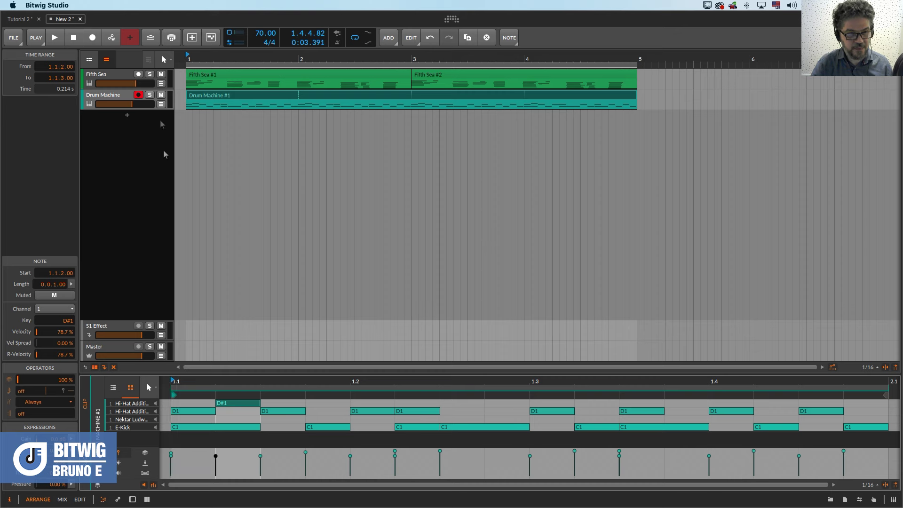
{"action": "key", "text": "space"}
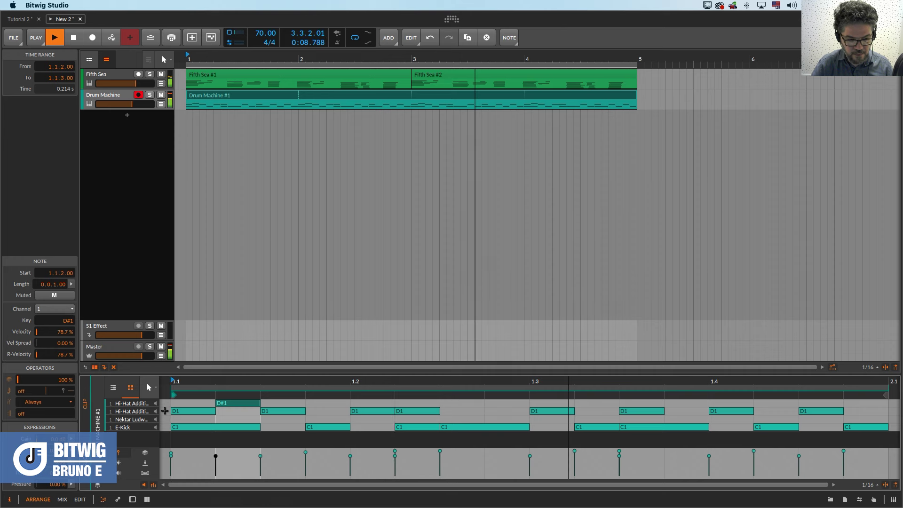
{"action": "double_click", "coordinate": [373, 419]}
{"action": "double_click", "coordinate": [718, 420]}
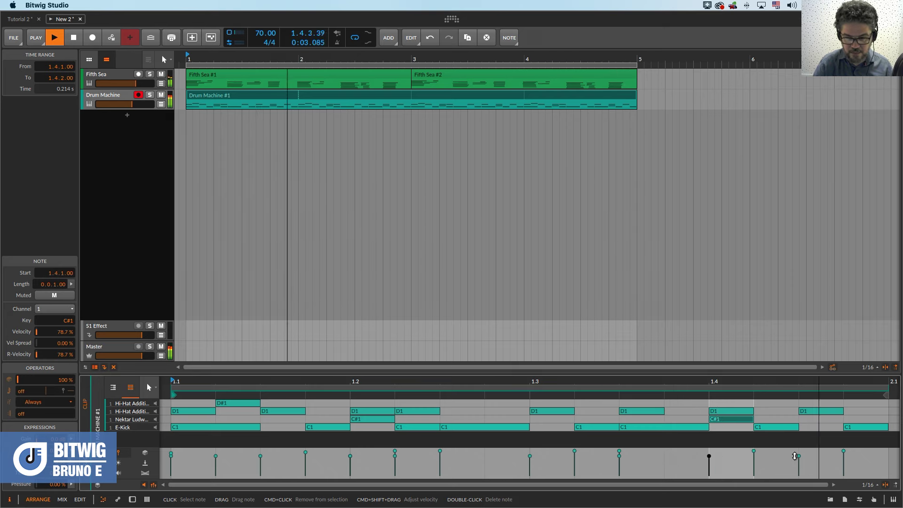
{"action": "key", "text": "space"}
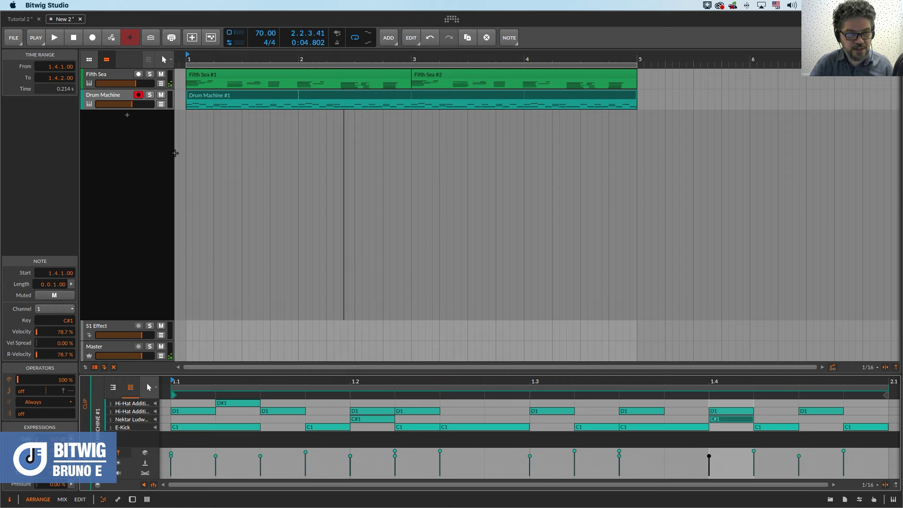
- Shape the rim's Distortion during playback with a pre-EQ peak at 1.78 kHz, +13.5 dB, and post cuts at 284 Hz and 6.89 kHz
{"action": "double_click", "coordinate": [125, 95]}
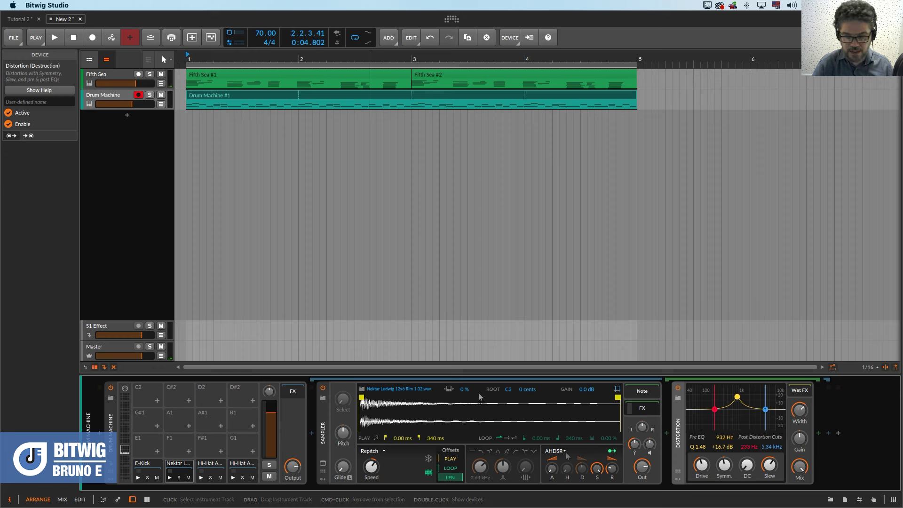
{"action": "left_click_drag", "start_coordinate": [739, 394], "coordinate": [743, 398]}
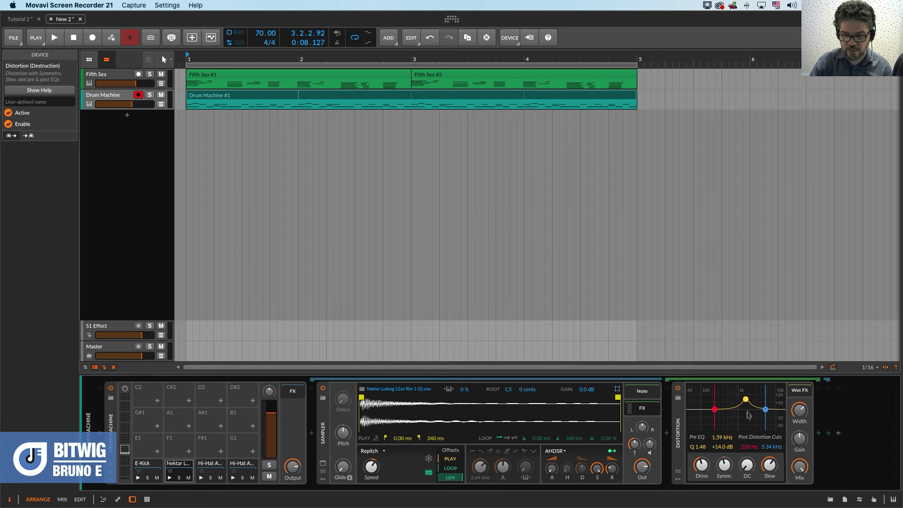
{"action": "key", "text": "space"}
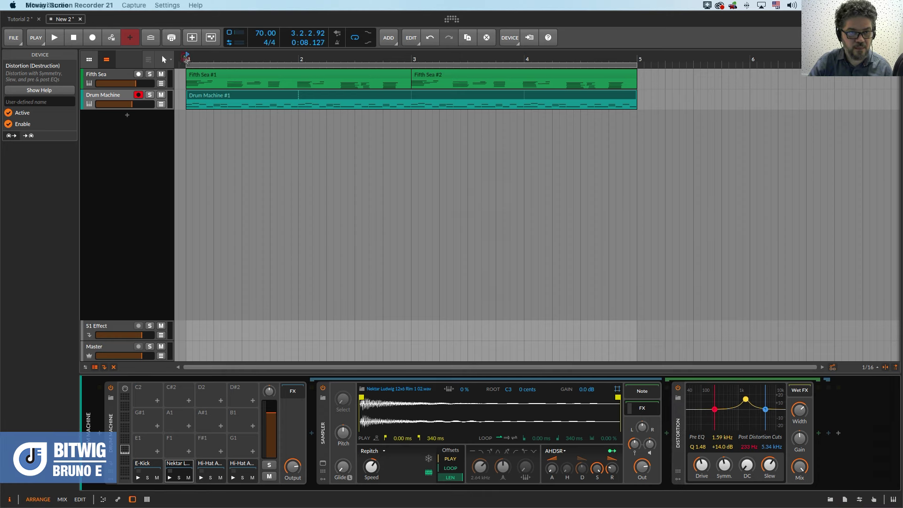
{"action": "key", "text": "space"}
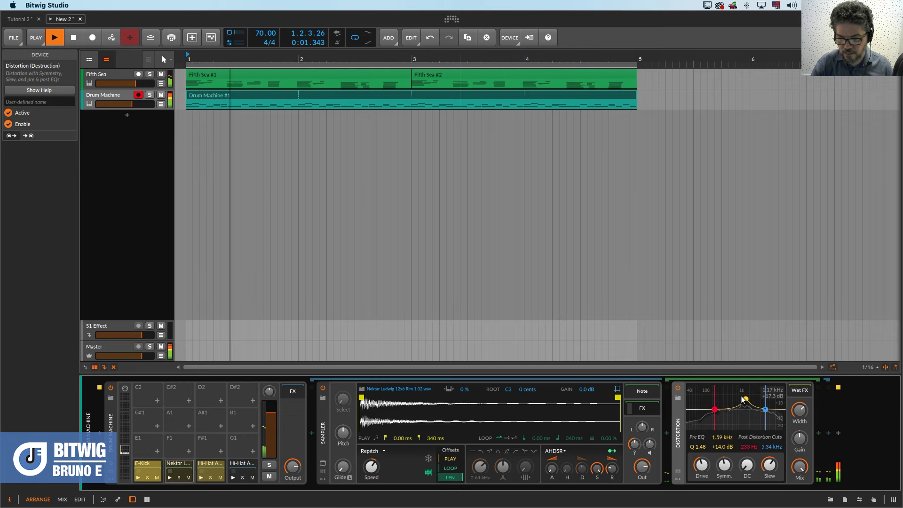
{"action": "mouse_move", "coordinate": [743, 399]}
{"action": "left_mouse_down"}
{"action": "mouse_move", "coordinate": [716, 409]}
{"action": "mouse_move", "coordinate": [768, 409]}
{"action": "mouse_move", "coordinate": [747, 400]}
{"action": "left_mouse_up"}
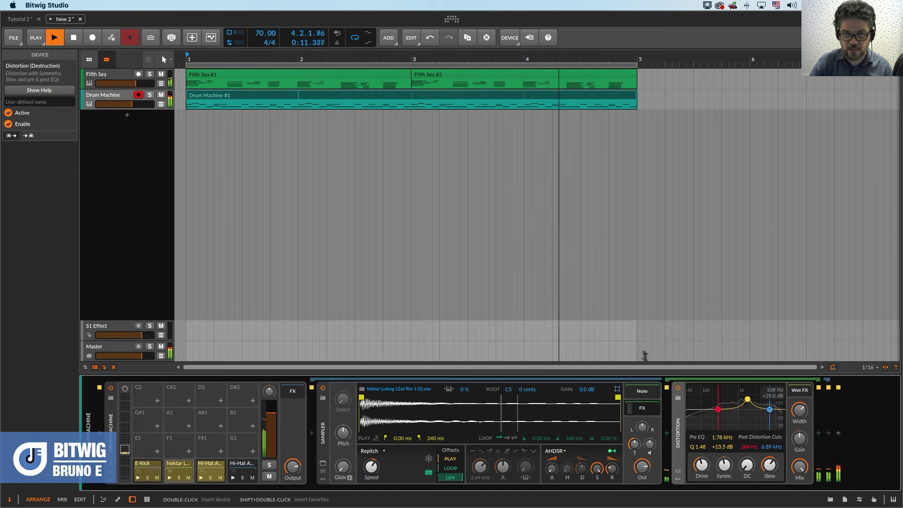
{"action": "key", "text": "space"}
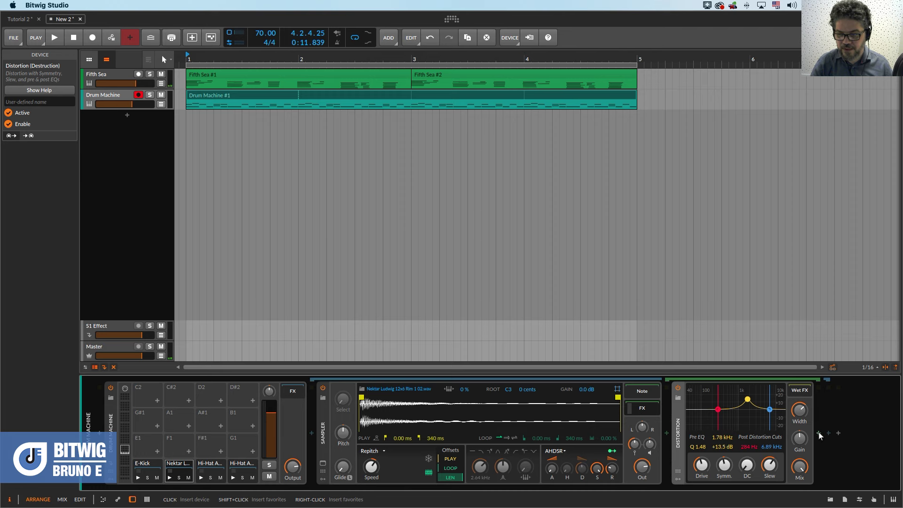
- Insert Bitwig's Reverb device after the Distortion in the rim pad's chain
{"action": "left_click", "coordinate": [819, 434]}
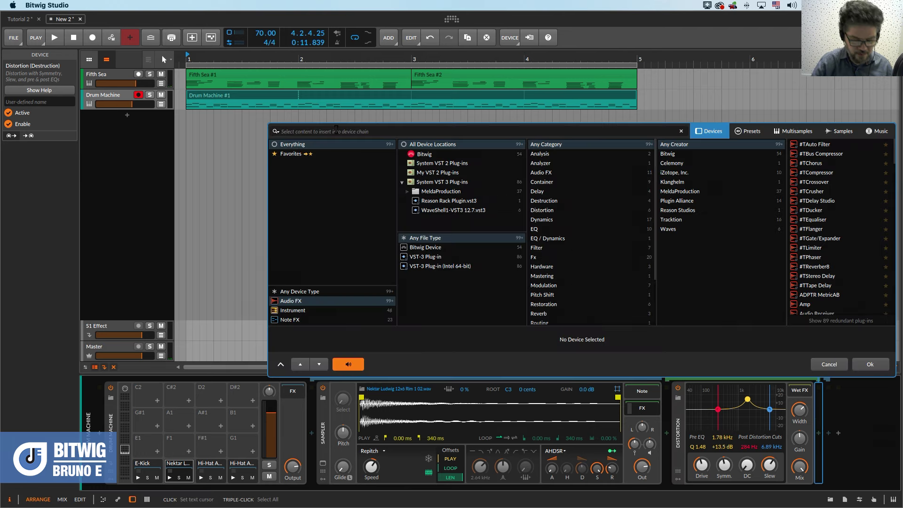
{"action": "type", "text": "reverb"}
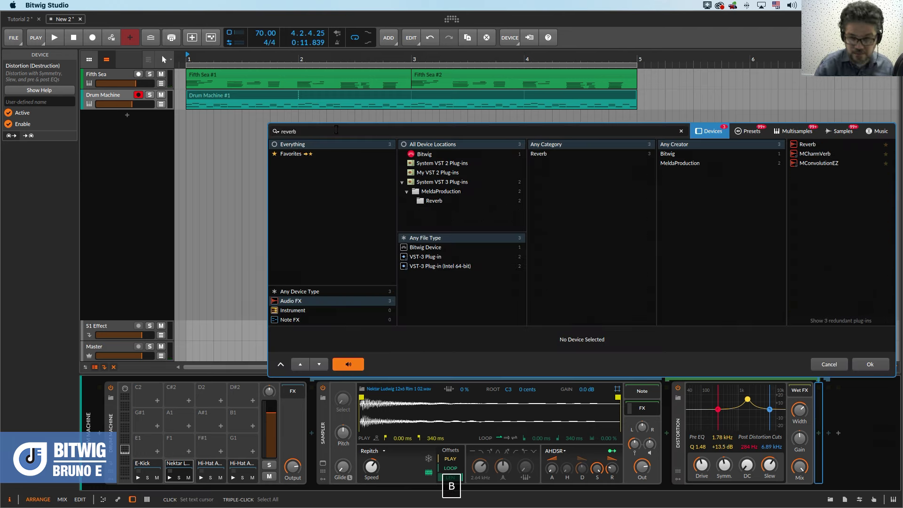
{"action": "left_click", "coordinate": [815, 143]}
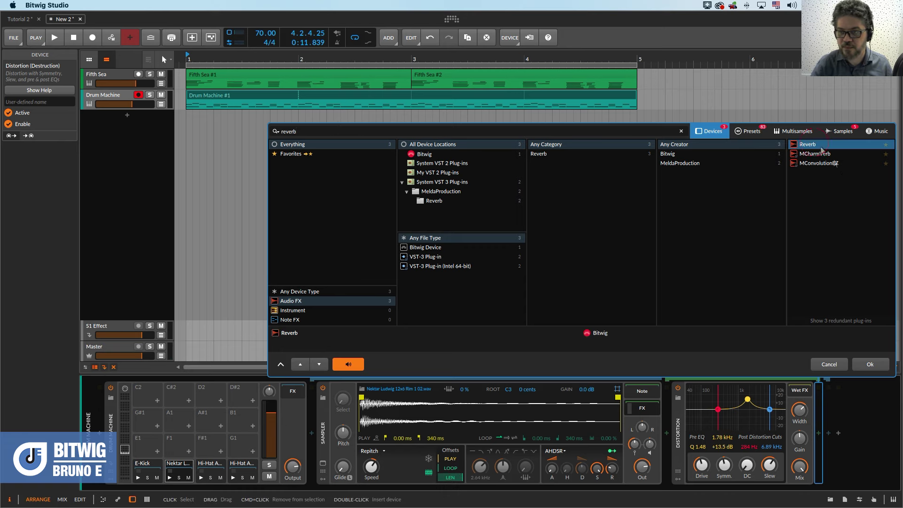
{"action": "left_click", "coordinate": [871, 363]}
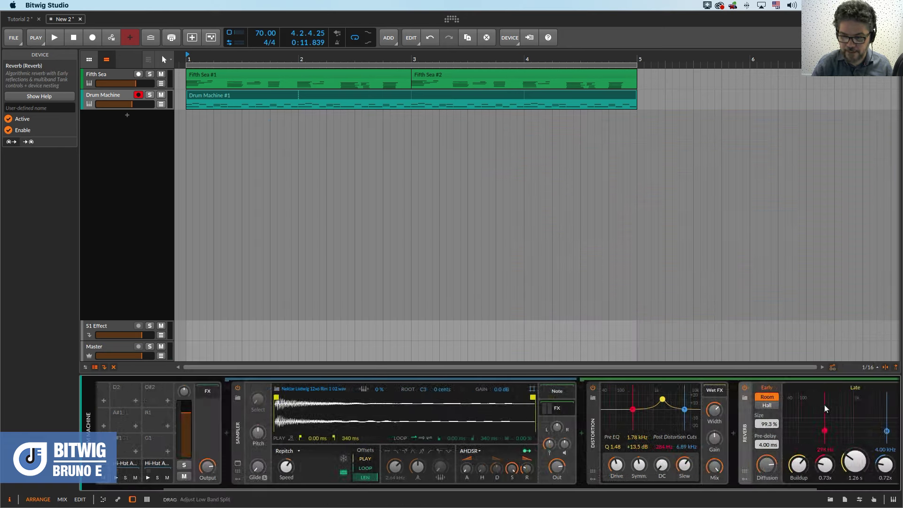
- Set the rim Reverb's reverb time to 776 ms while listening to the loop
{"action": "left_click_drag", "start_coordinate": [753, 459], "coordinate": [753, 470]}
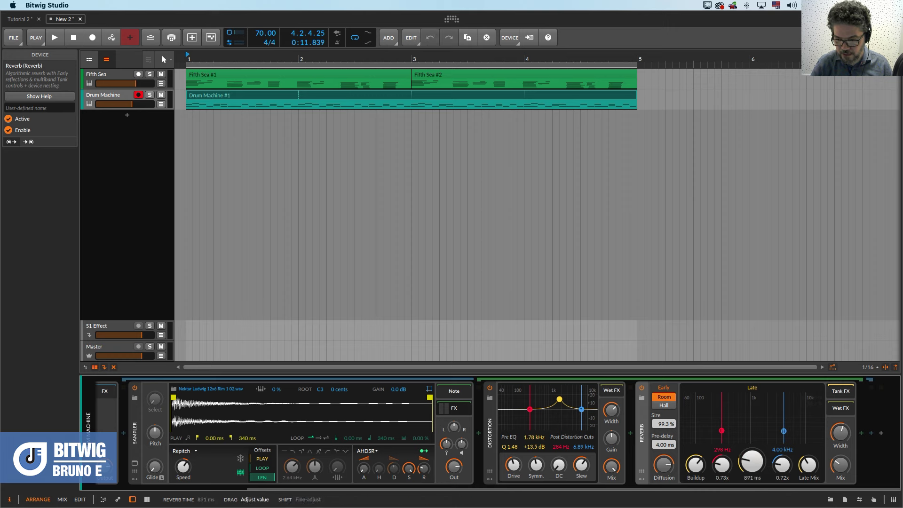
{"action": "key", "text": "space"}
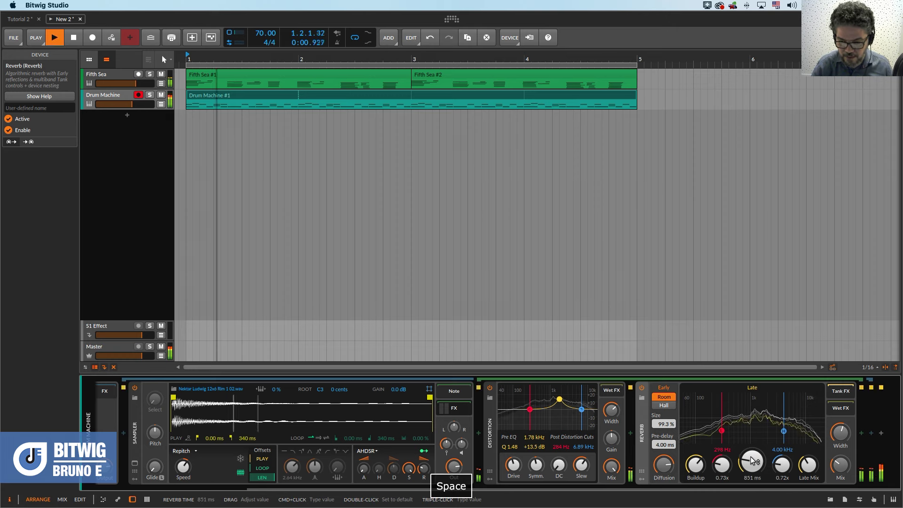
{"action": "left_click_drag", "start_coordinate": [753, 460], "coordinate": [753, 437]}
{"action": "key", "text": "space"}
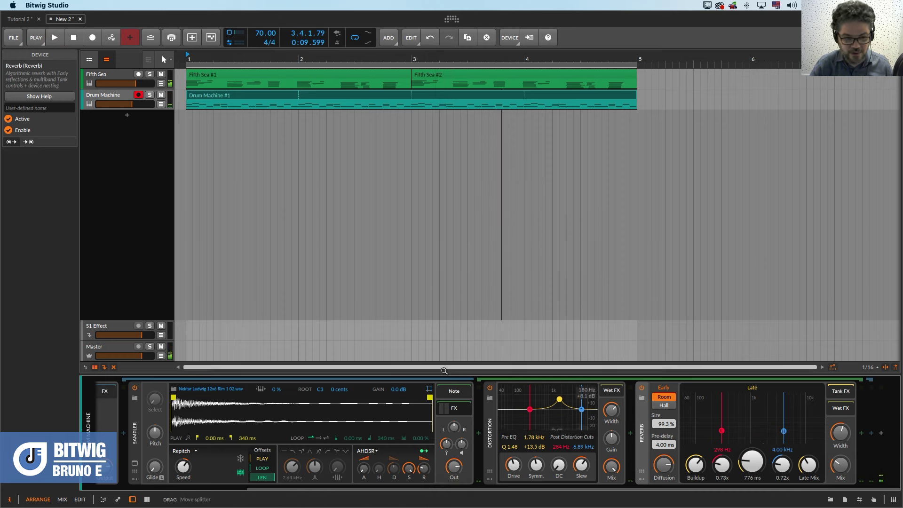
- Show the Drum Machine's pad channels in the mixer, solo the rim channel and mute the Fifth Sea track during playback
{"action": "key", "text": "Tab"}
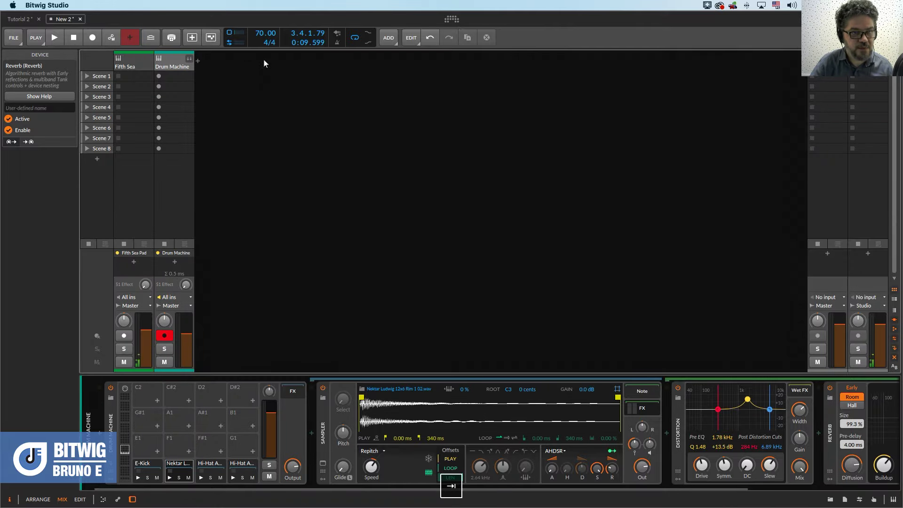
{"action": "left_click", "coordinate": [189, 59]}
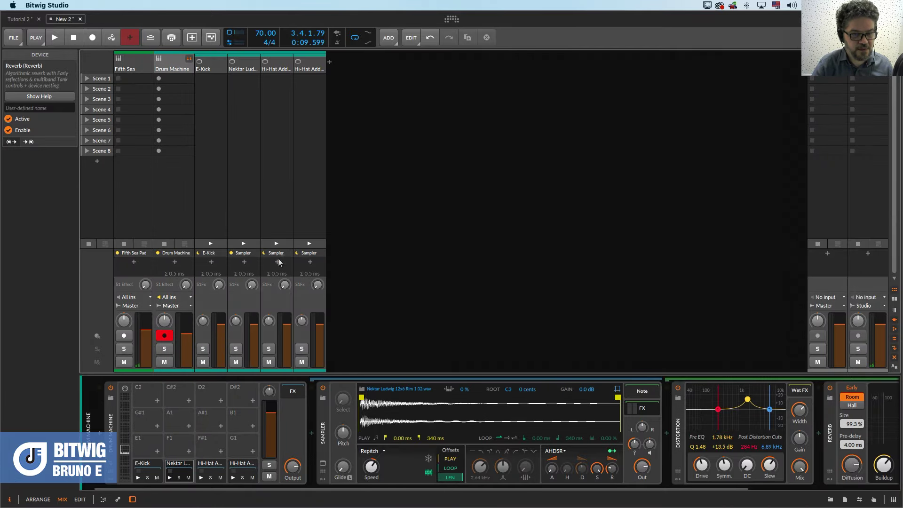
{"action": "key", "text": "space"}
{"action": "left_click", "coordinate": [236, 349]}
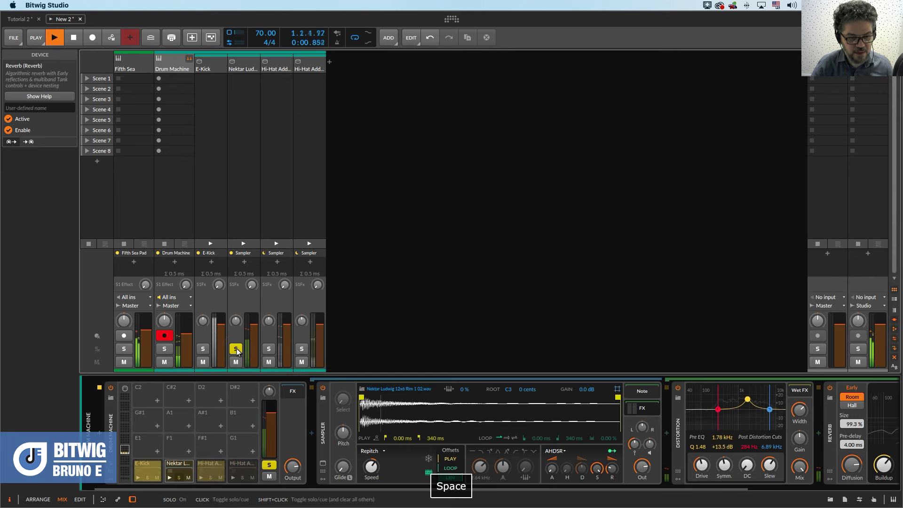
{"action": "key", "text": "Tab"}
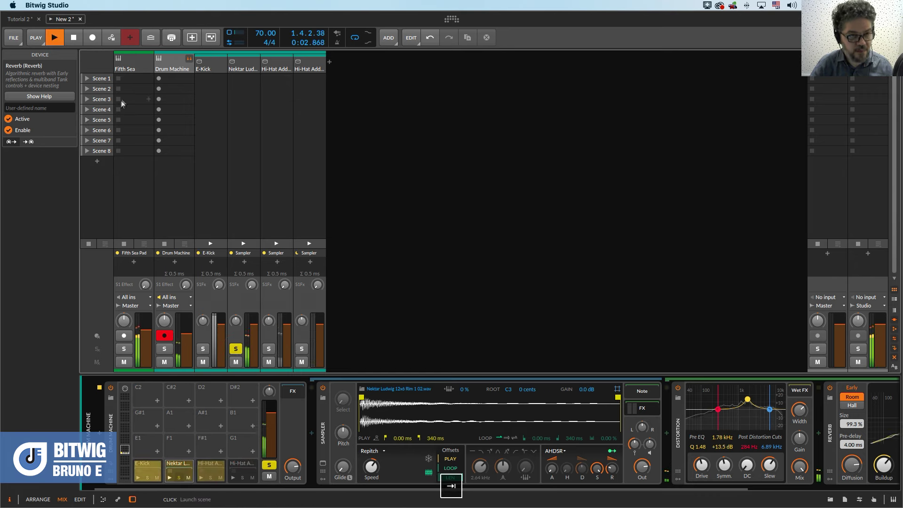
{"action": "key", "text": "Tab"}
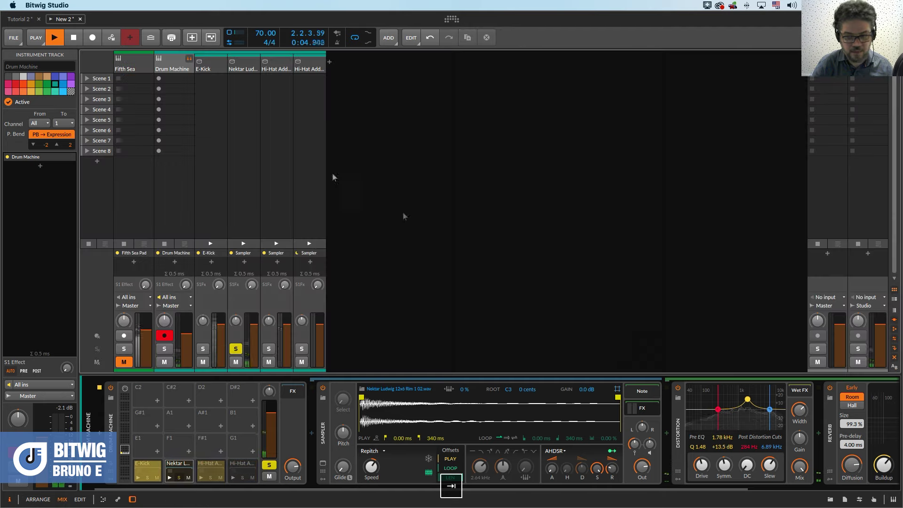
- Set the rim Reverb's pre-delay to 73.5 ms, early size to 106% and reverb time to 741 ms
{"action": "scroll", "coordinate": [836, 467], "scroll_direction": "right", "scroll_amount": 5}
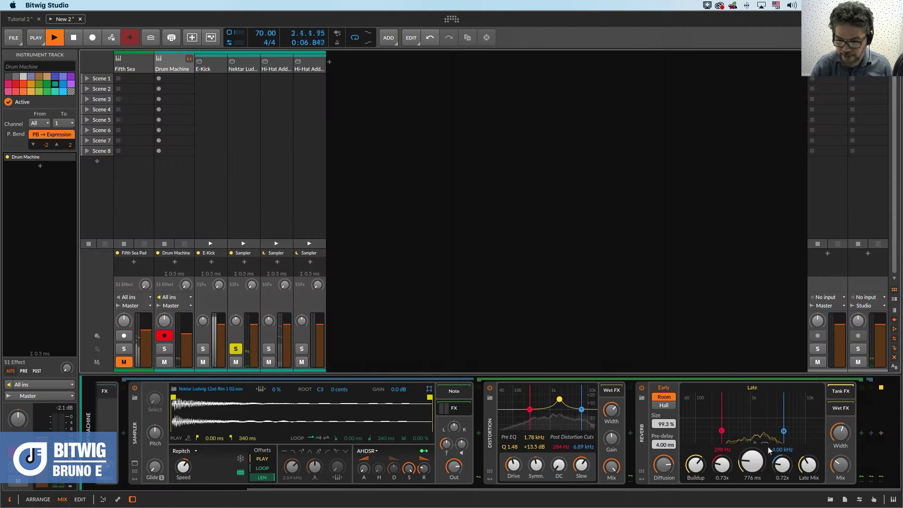
{"action": "left_click_drag", "start_coordinate": [665, 440], "coordinate": [665, 415]}
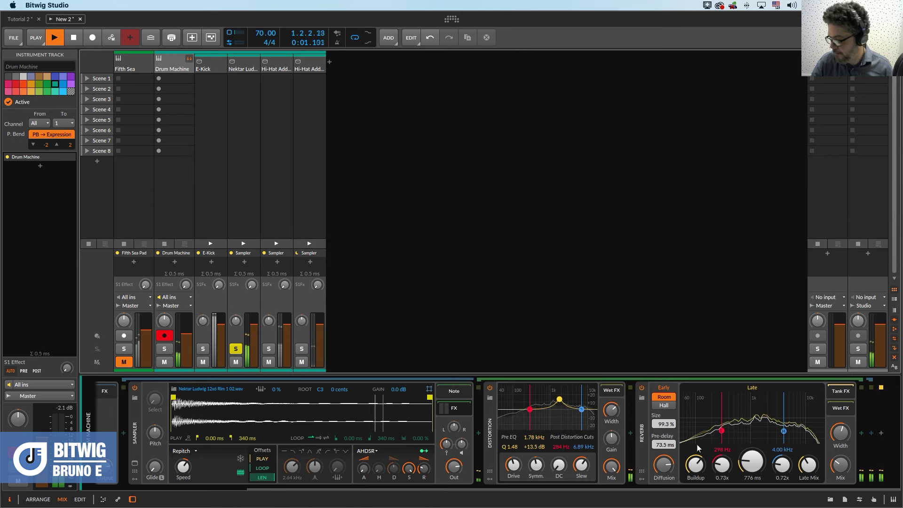
{"action": "left_click_drag", "start_coordinate": [698, 449], "coordinate": [705, 445]}
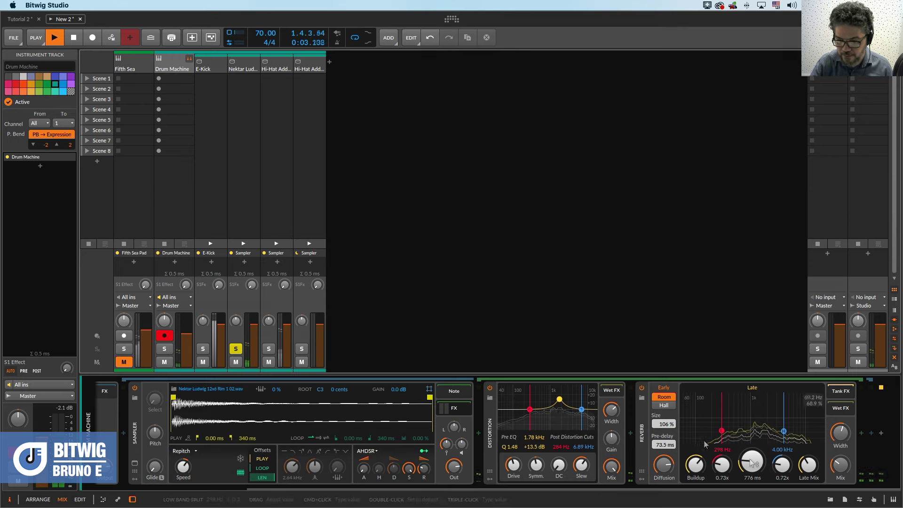
{"action": "left_click_drag", "start_coordinate": [751, 462], "coordinate": [752, 461]}
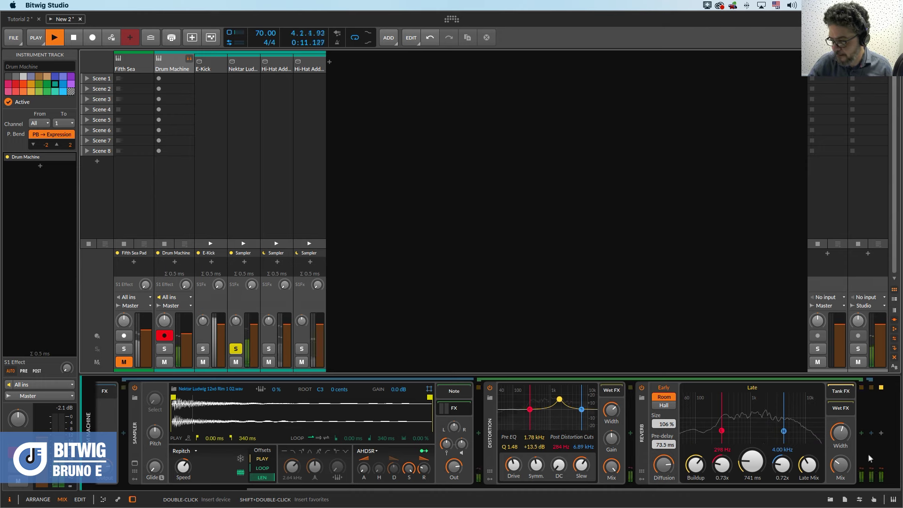
- Set the rim Reverb's Late Mix to about 49% and adjust its overall Mix by ear
{"action": "mouse_move", "coordinate": [808, 464]}
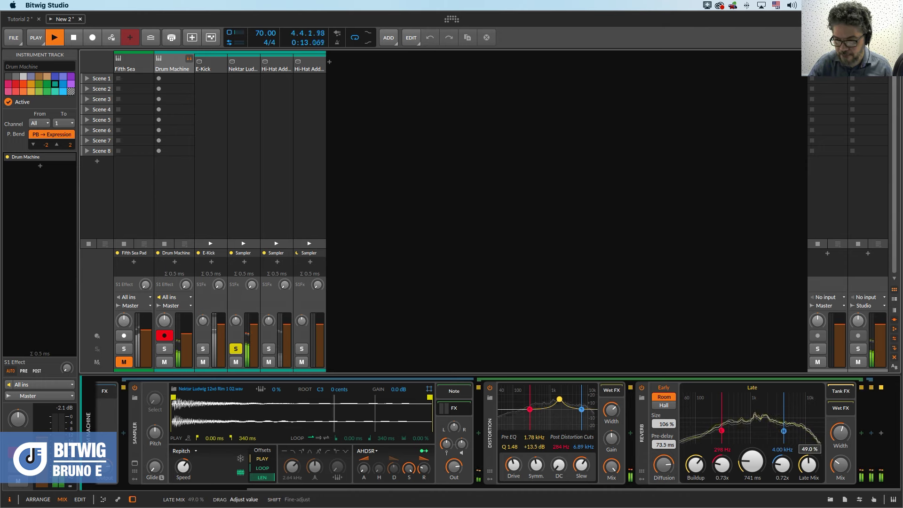
{"action": "mouse_move", "coordinate": [841, 464]}
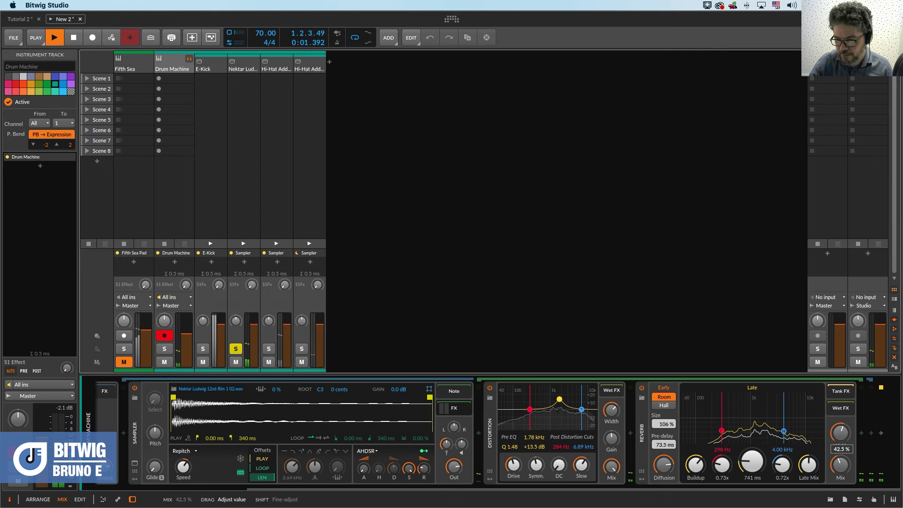
{"action": "left_click_drag", "start_coordinate": [841, 465], "coordinate": [841, 467]}
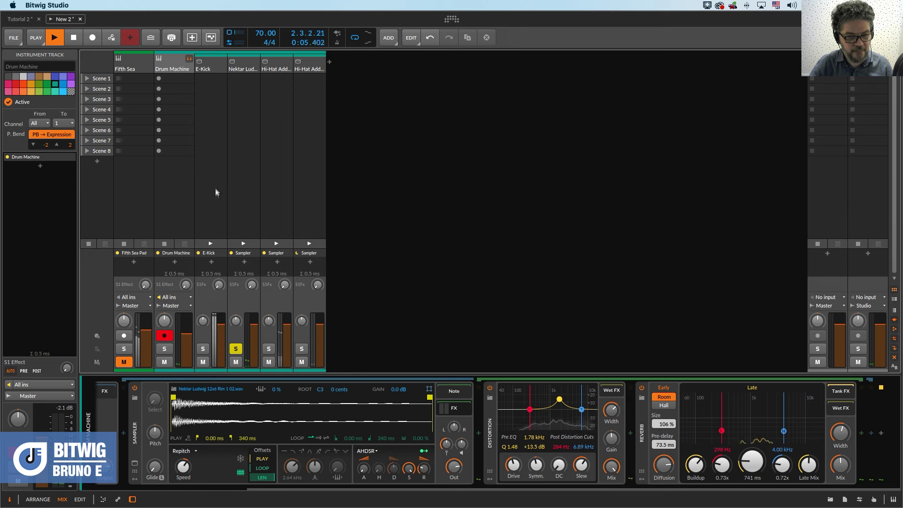
- Unsolo the rim channel, unmute Fifth Sea and listen to the full mix before stopping playback
{"action": "left_click", "coordinate": [236, 349]}
{"action": "left_click", "coordinate": [123, 362]}
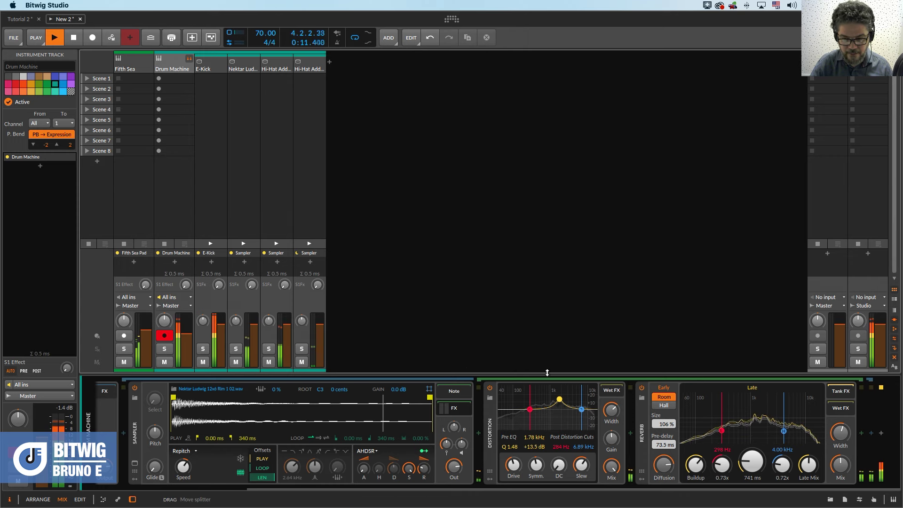
{"action": "key", "text": "space"}
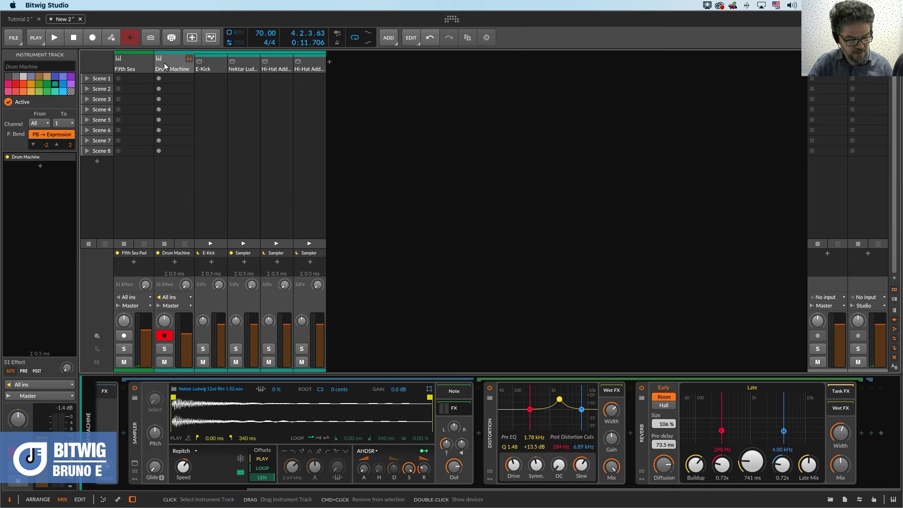
- Return to the arrangement and load an E-Snare device onto the Drum Machine's empty F1 pad
{"action": "key", "text": "Tab"}
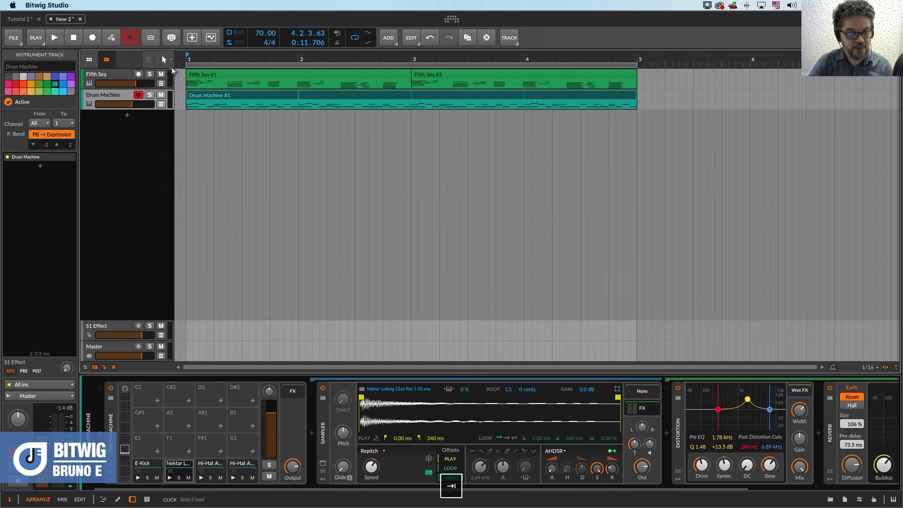
{"action": "key", "text": "ctrl+a"}
{"action": "left_click", "coordinate": [111, 95]}
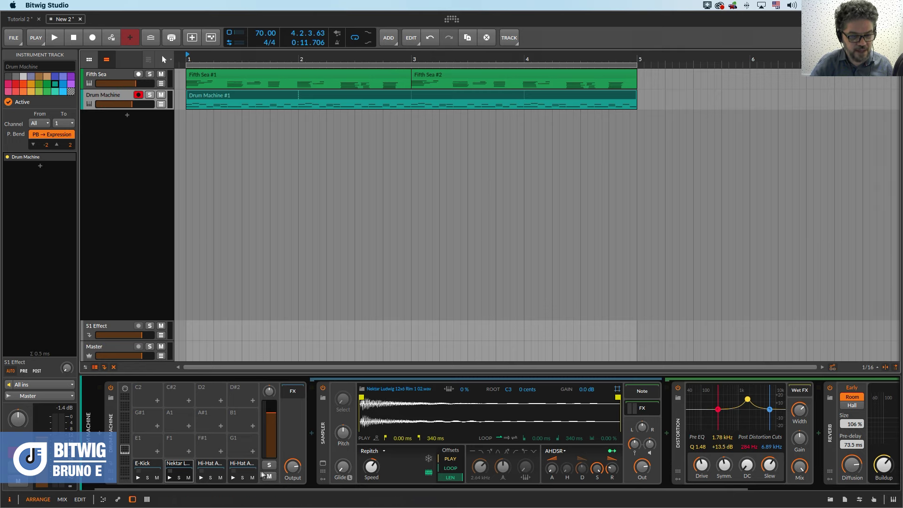
{"action": "left_click", "coordinate": [188, 451]}
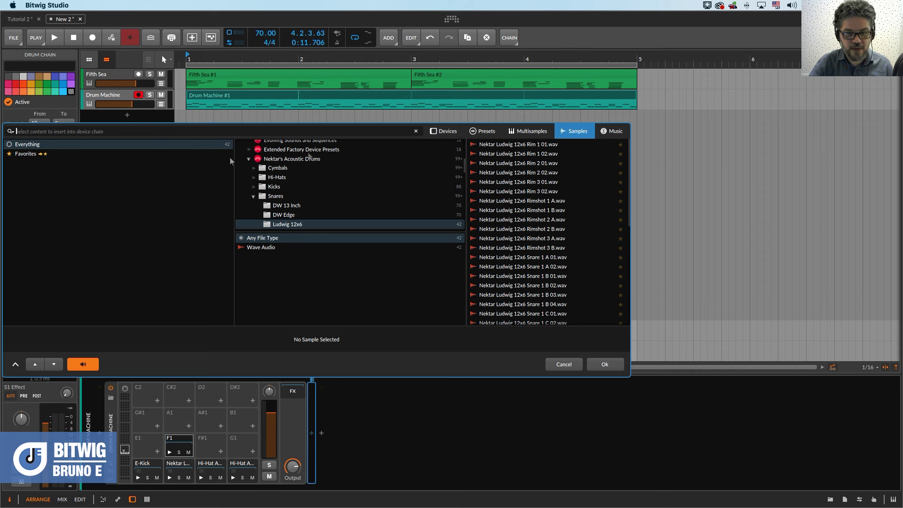
{"action": "left_click", "coordinate": [447, 131]}
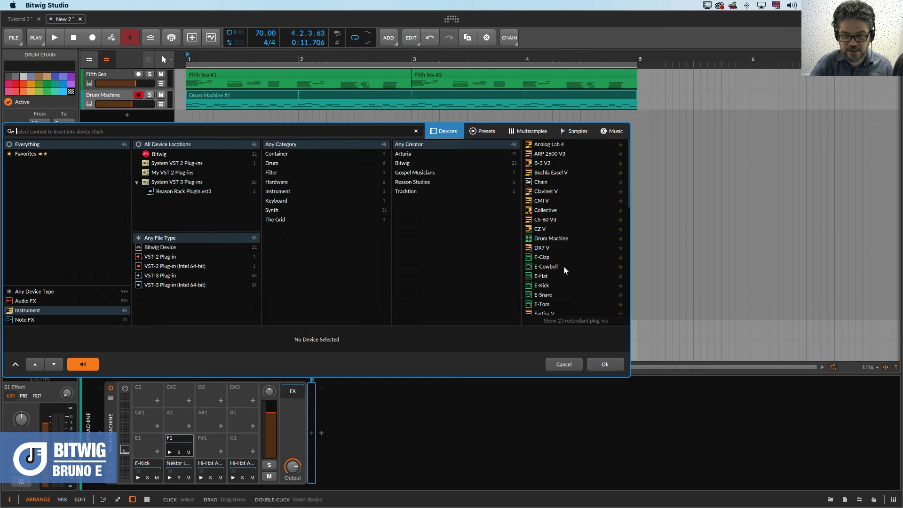
{"action": "left_click", "coordinate": [564, 296]}
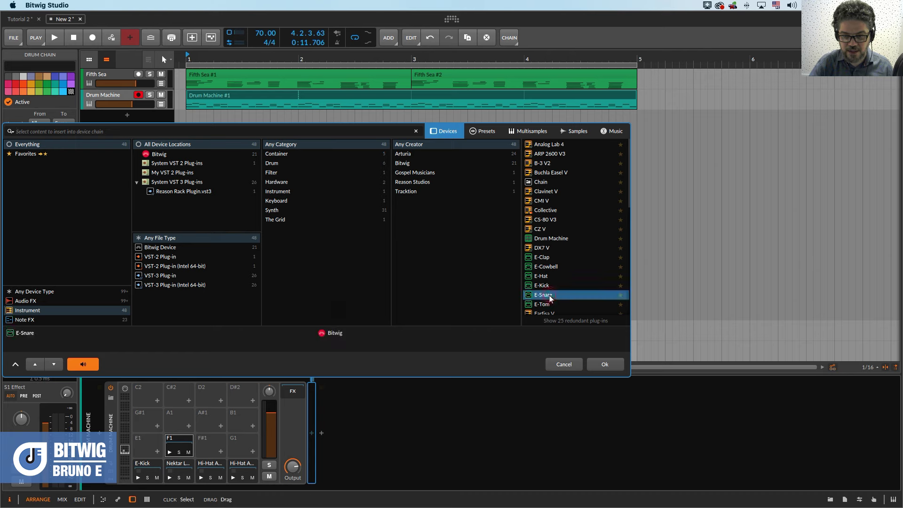
{"action": "left_click", "coordinate": [605, 363]}
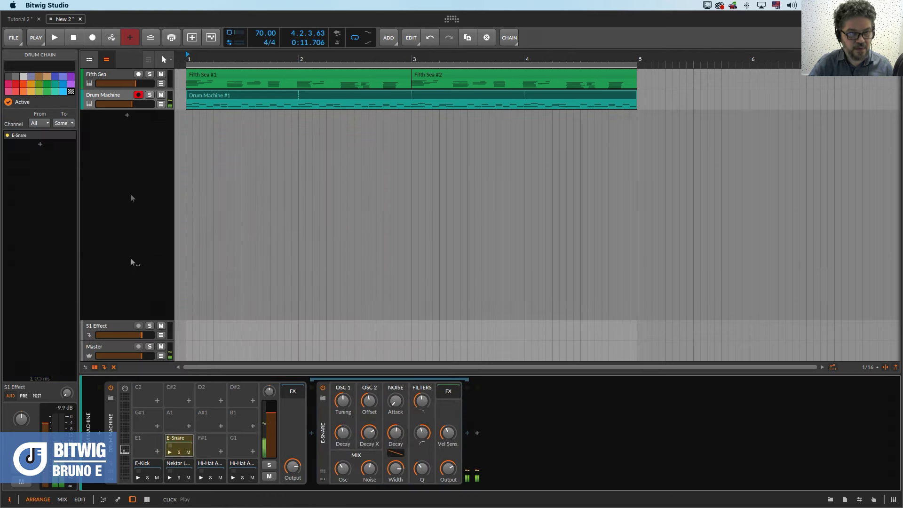
- Audition the E-Snare on the Drum Machine's F1 pad
{"action": "left_click", "coordinate": [117, 97]}
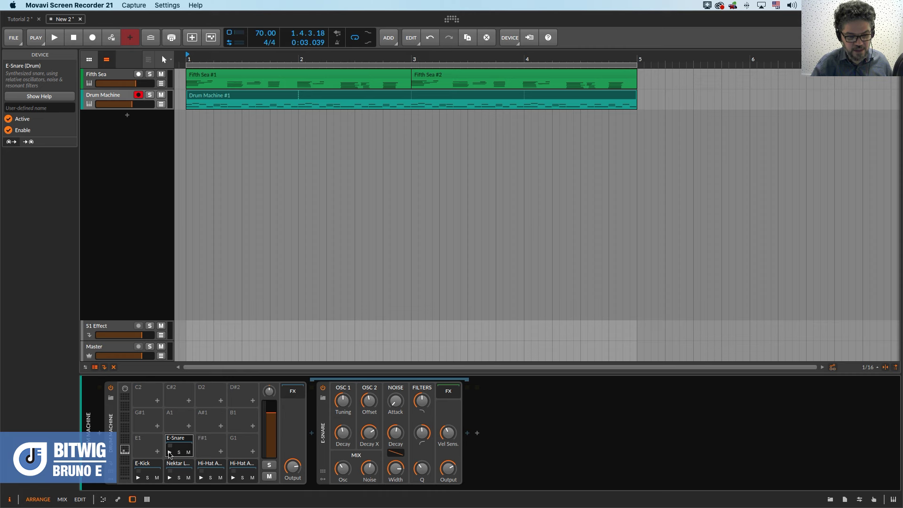
{"action": "left_click", "coordinate": [170, 453]}
{"action": "left_click", "coordinate": [180, 452]}
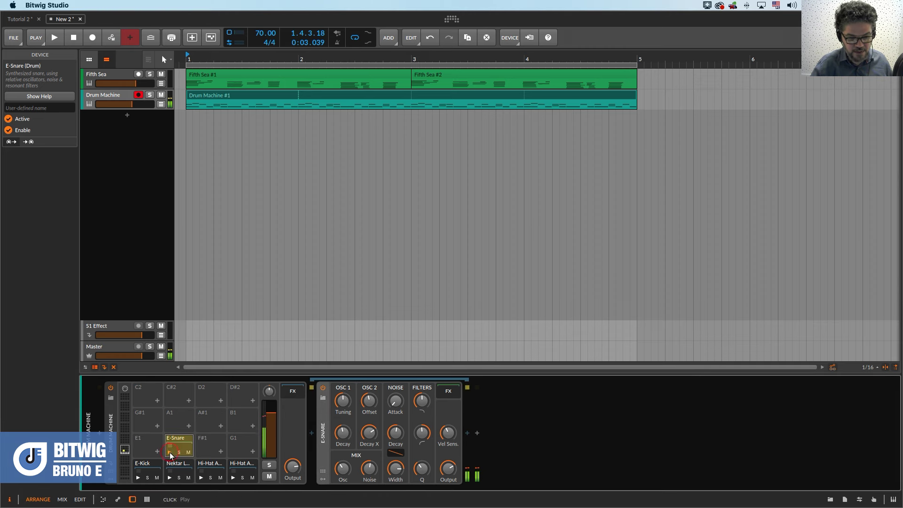
- Adjust the E-Snare's High Cut and Low Cut filters by ear while auditioning its pad
{"action": "mouse_move", "coordinate": [421, 400]}
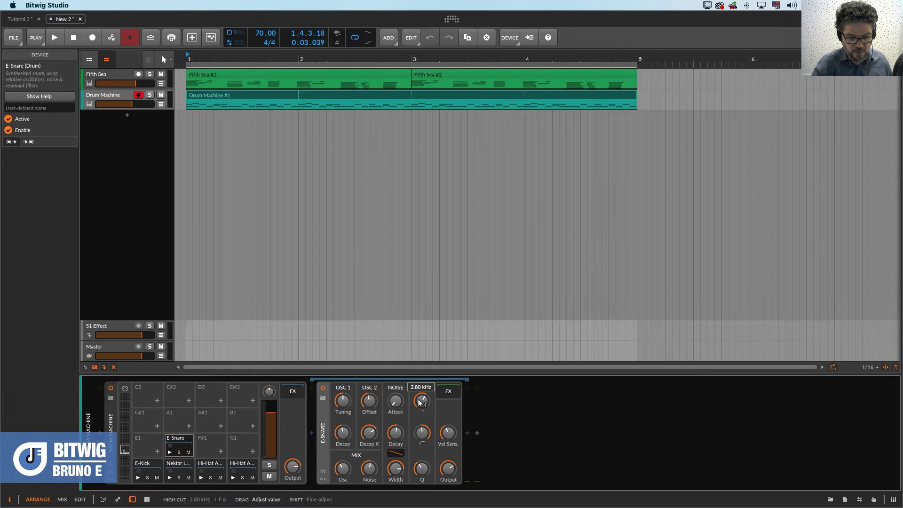
{"action": "left_click", "coordinate": [170, 452]}
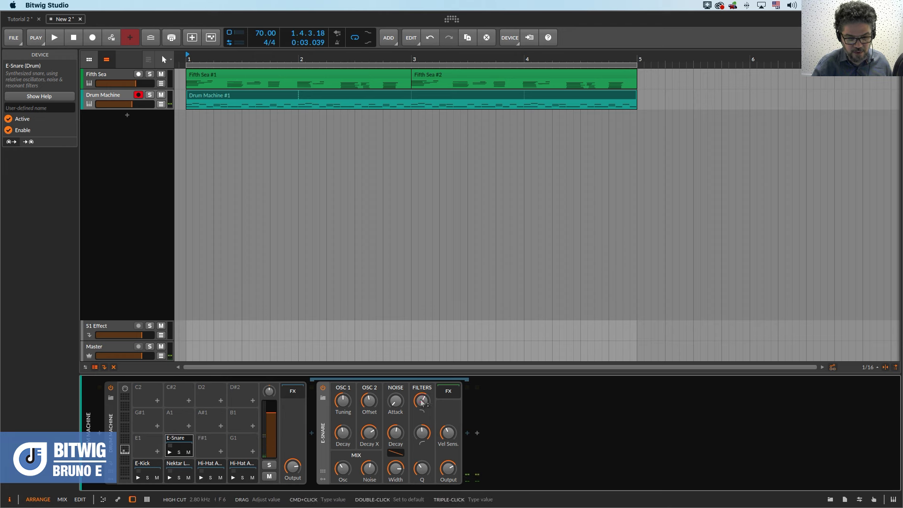
{"action": "left_click", "coordinate": [170, 452]}
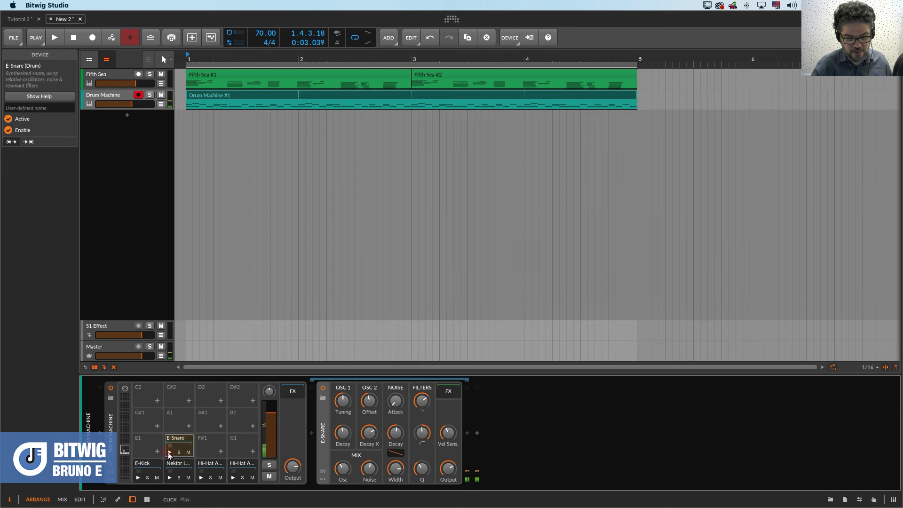
{"action": "mouse_move", "coordinate": [421, 433]}
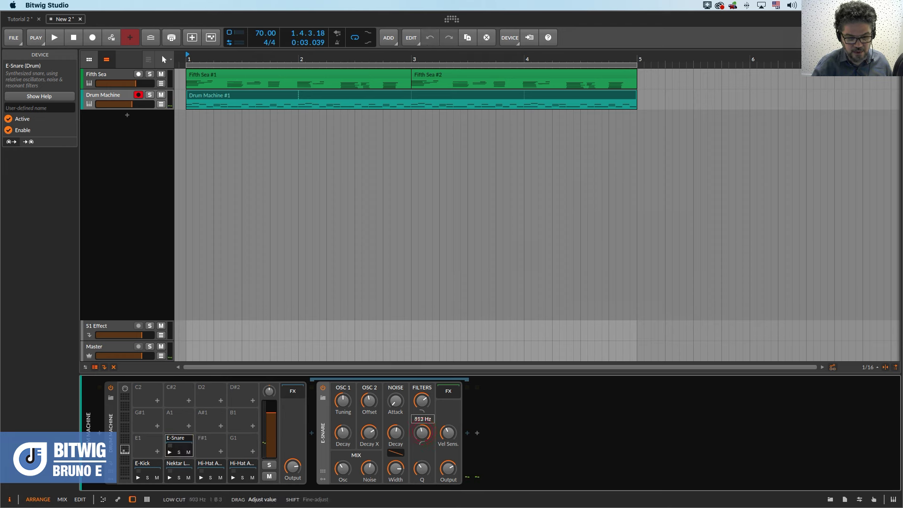
{"action": "left_click", "coordinate": [170, 453]}
{"action": "mouse_move", "coordinate": [422, 401]}
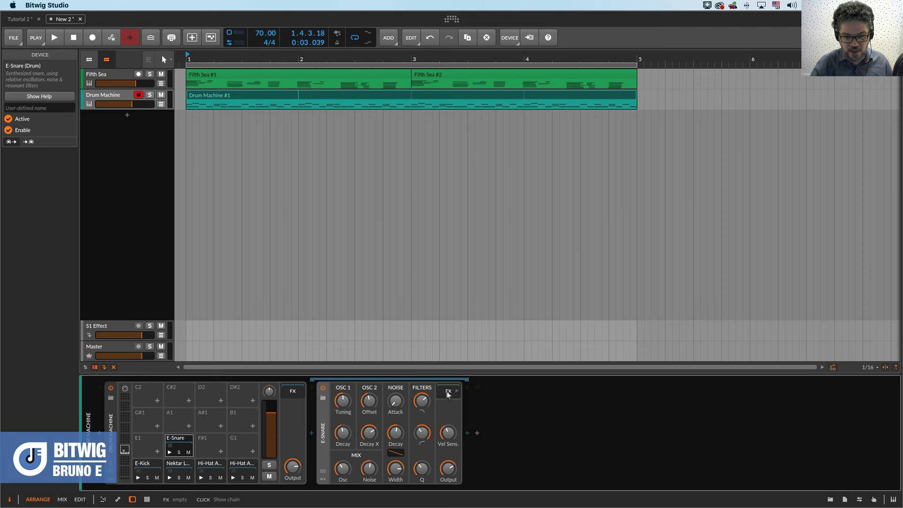
- Search the audio effects for "delay" and insert a Delay-2 after the E-Snare
{"action": "left_click", "coordinate": [467, 433]}
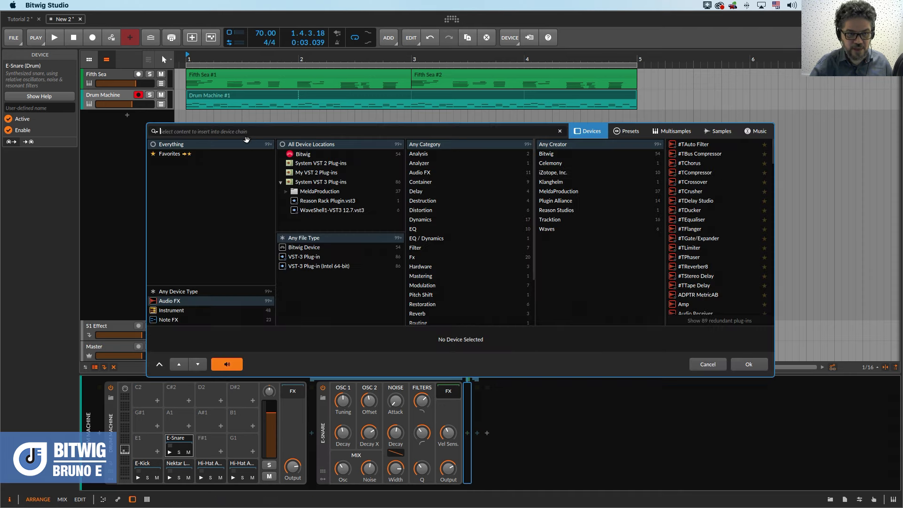
{"action": "type", "text": "del"}
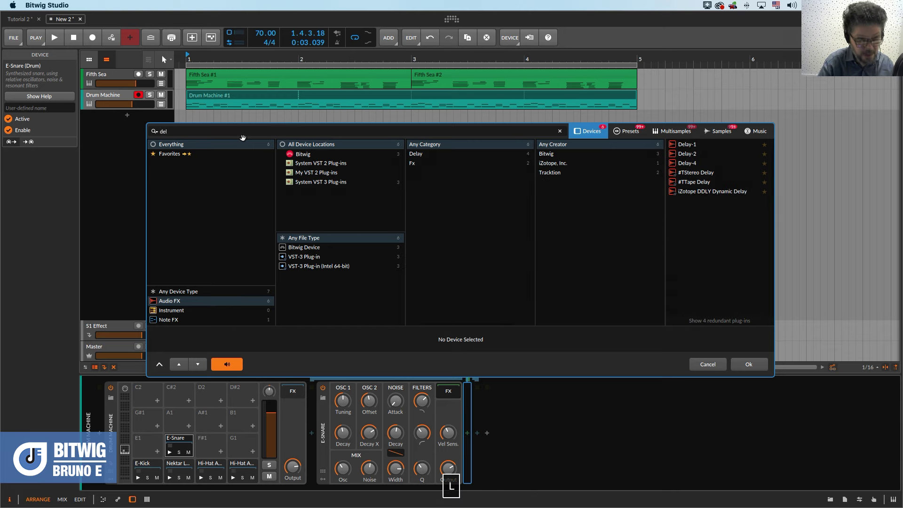
{"action": "left_click", "coordinate": [689, 154]}
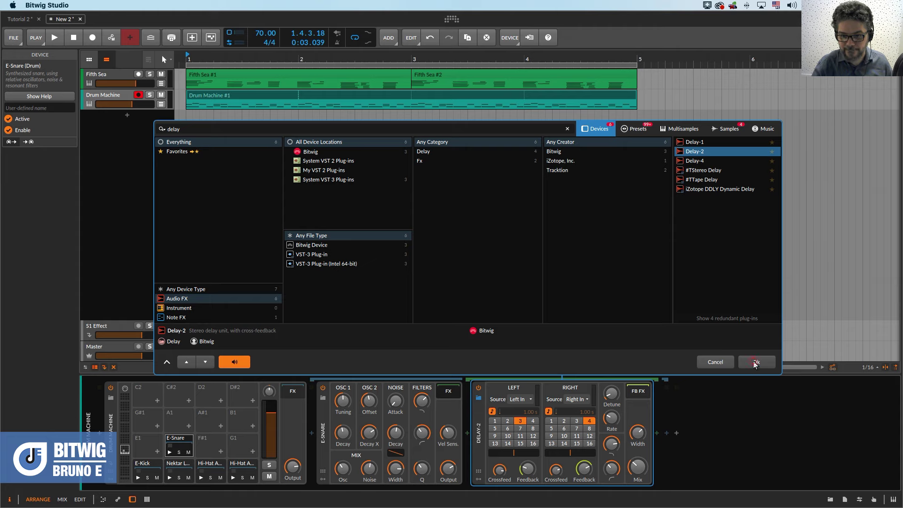
{"action": "left_click", "coordinate": [755, 363]}
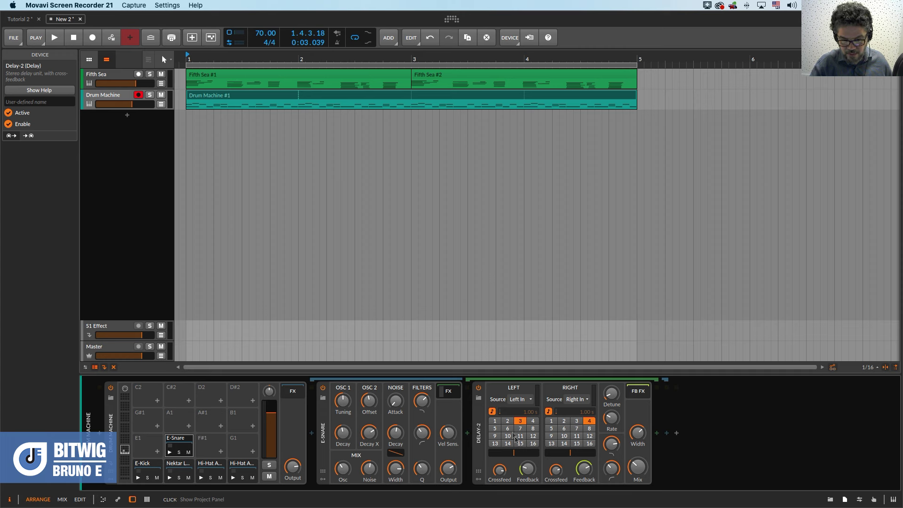
- Set Delay-2 to 1 step left and 3 steps right with both feedbacks fully down, and listen to the mix
{"action": "left_click", "coordinate": [493, 422]}
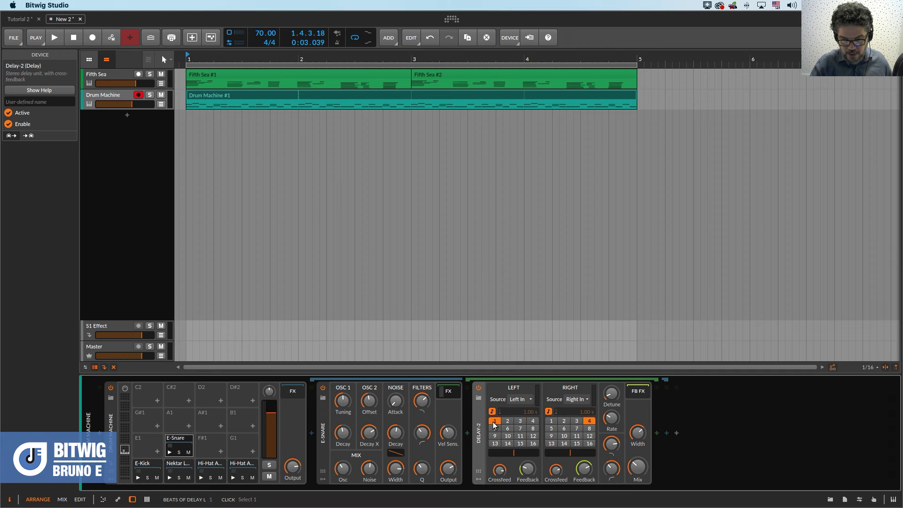
{"action": "left_click", "coordinate": [578, 422]}
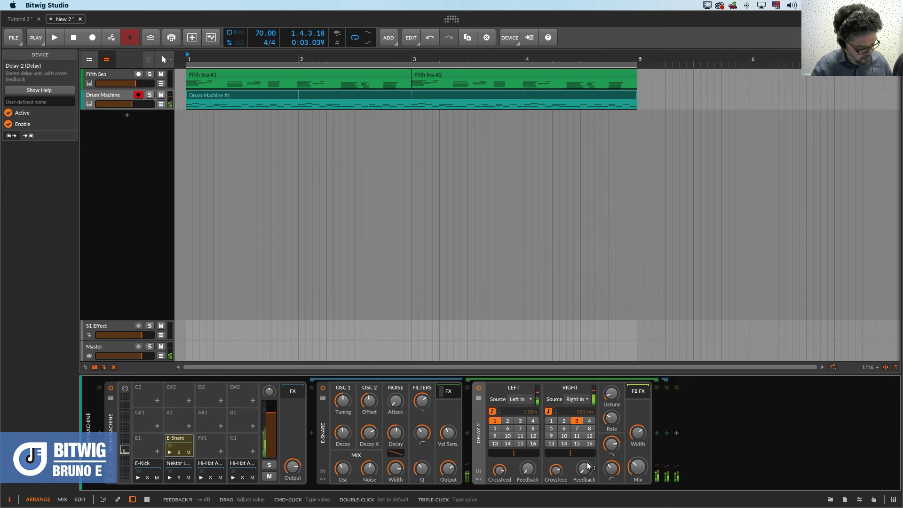
{"action": "key", "text": "space"}
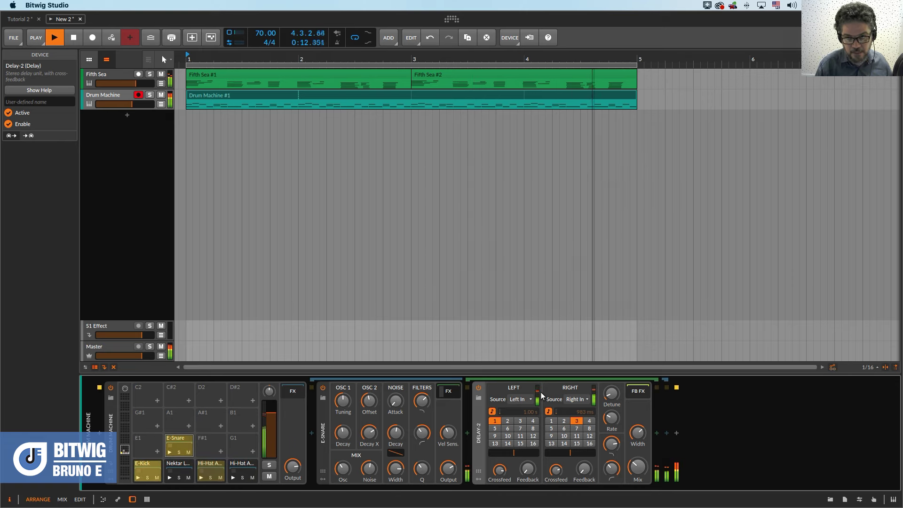
{"action": "key", "text": "space"}
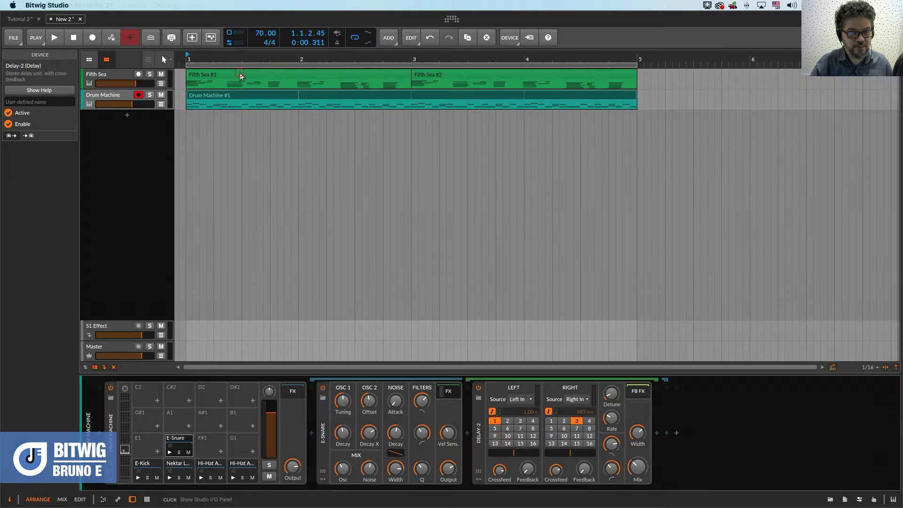
- Open the Drum Machine #1 clip and add sixteenth-note E-Snare hits at 1.1.1, 1.1.2, 1.1.4, 1.2.1, 1.2.2 and 1.2.3
{"action": "double_click", "coordinate": [240, 75]}
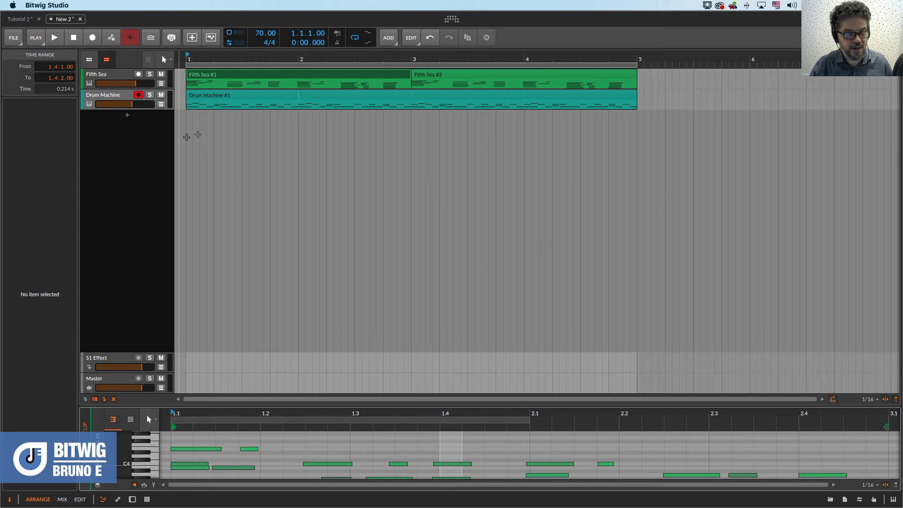
{"action": "left_click", "coordinate": [215, 81]}
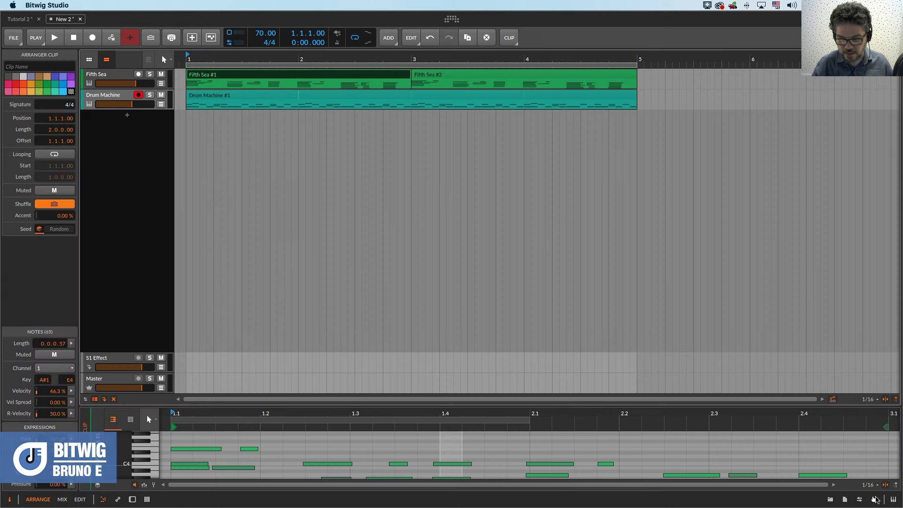
{"action": "left_click", "coordinate": [205, 97]}
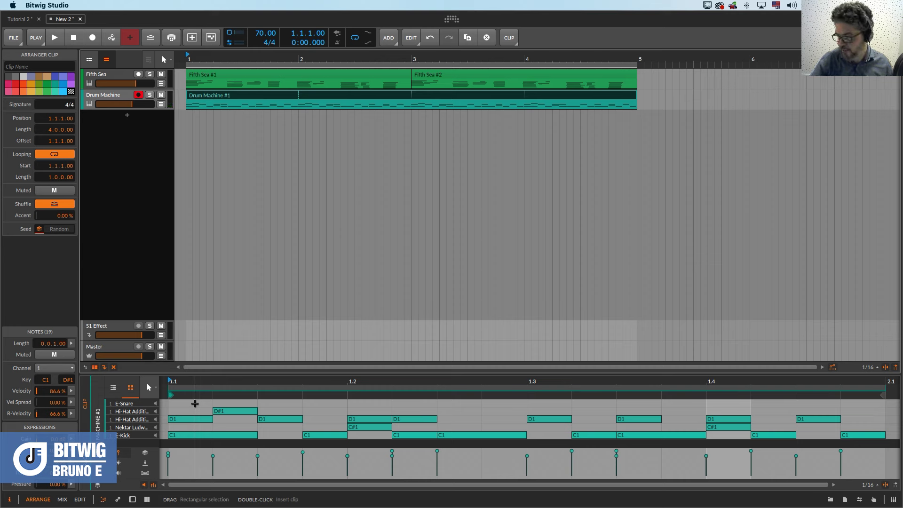
{"action": "double_click", "coordinate": [195, 403]}
{"action": "double_click", "coordinate": [227, 404]}
{"action": "double_click", "coordinate": [332, 403]}
{"action": "double_click", "coordinate": [359, 404]}
{"action": "double_click", "coordinate": [421, 404]}
{"action": "double_click", "coordinate": [459, 404]}
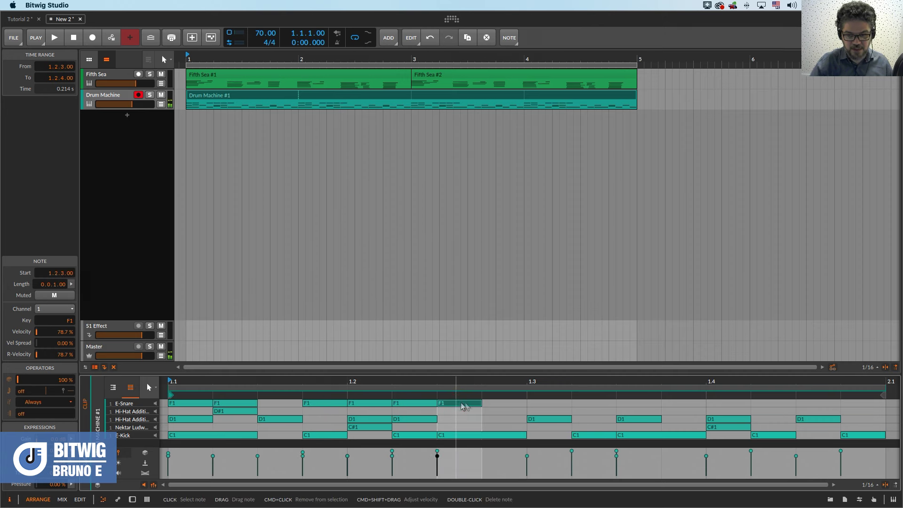
- Add sixteenth-note E-Snare hits at 1.3.1, 1.3.2, 1.3.4, 1.4.2 and 1.4.4, and play back the arrangement
{"action": "double_click", "coordinate": [864, 404]}
{"action": "double_click", "coordinate": [771, 404]}
{"action": "double_click", "coordinate": [684, 403]}
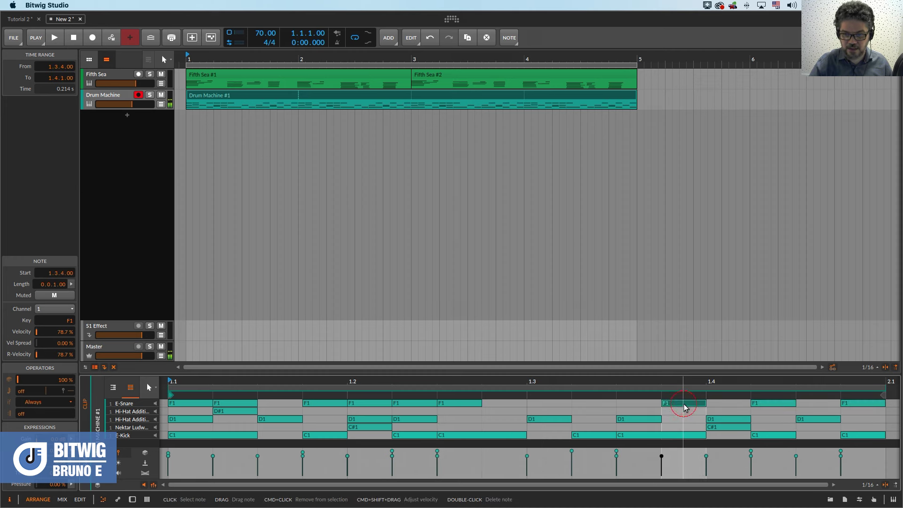
{"action": "double_click", "coordinate": [547, 404]}
{"action": "double_click", "coordinate": [588, 404]}
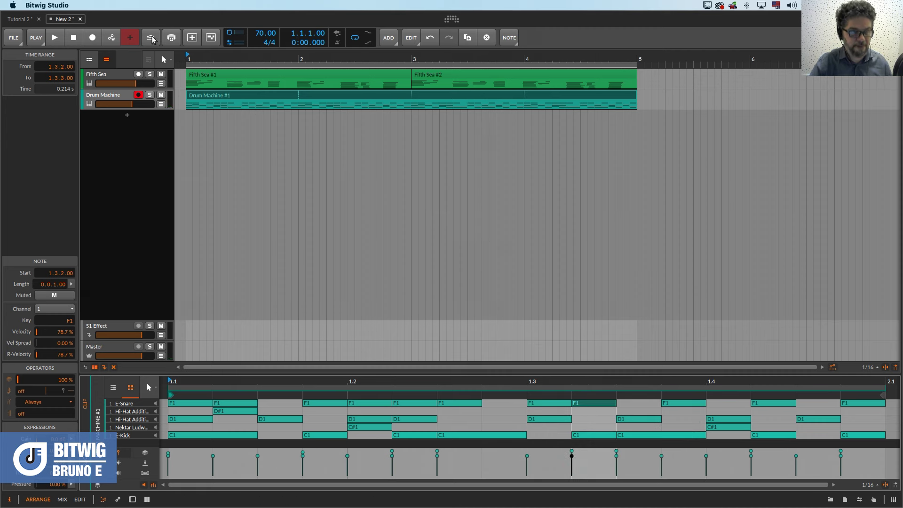
{"action": "key", "text": "space"}
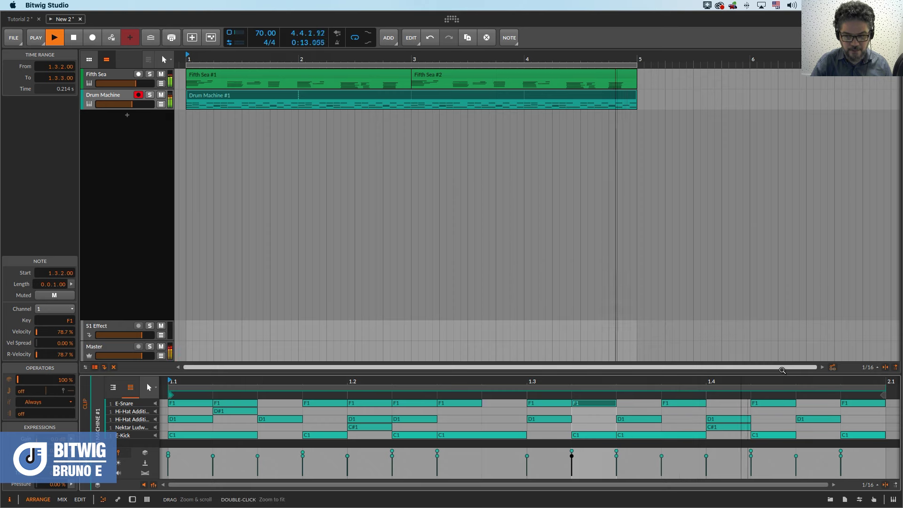
{"action": "key", "text": "space"}
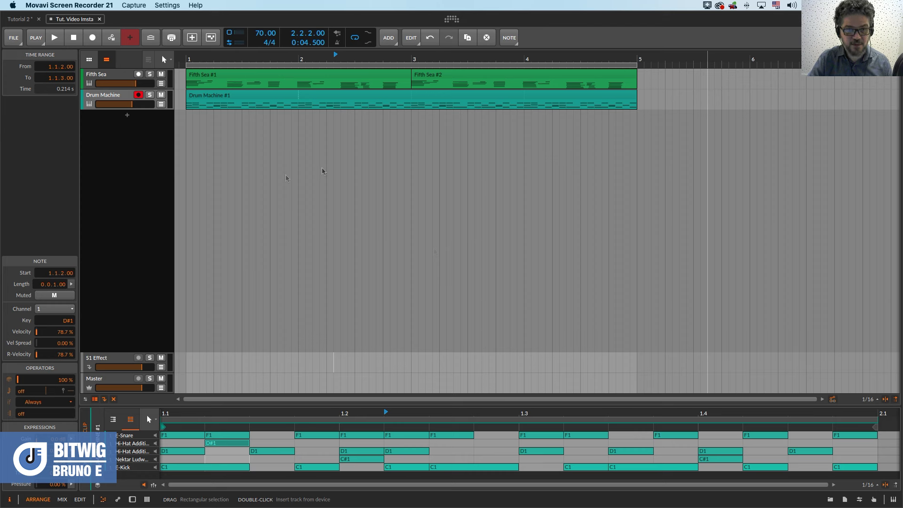
- Set the Chance operator of the D#1 hi-hat note at 1.1.2 to 50% and listen to the loop
{"action": "left_click", "coordinate": [277, 190]}
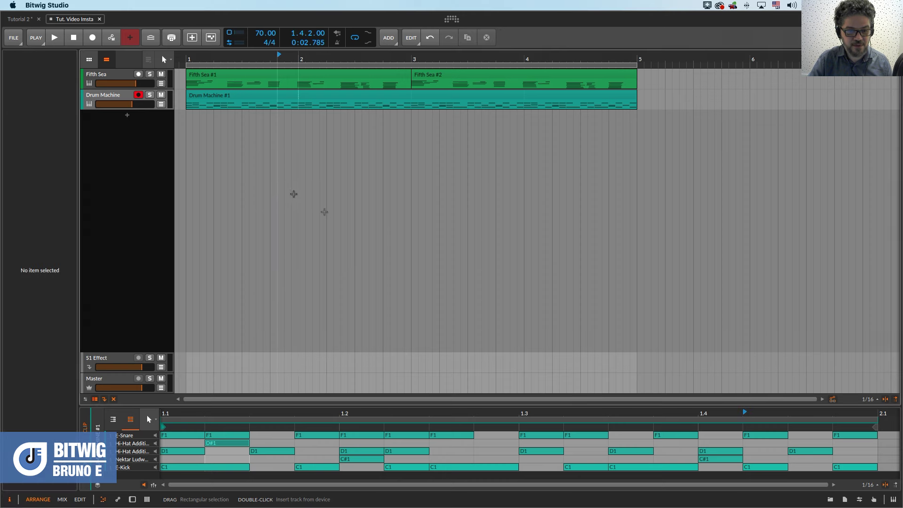
{"action": "left_click", "coordinate": [275, 94]}
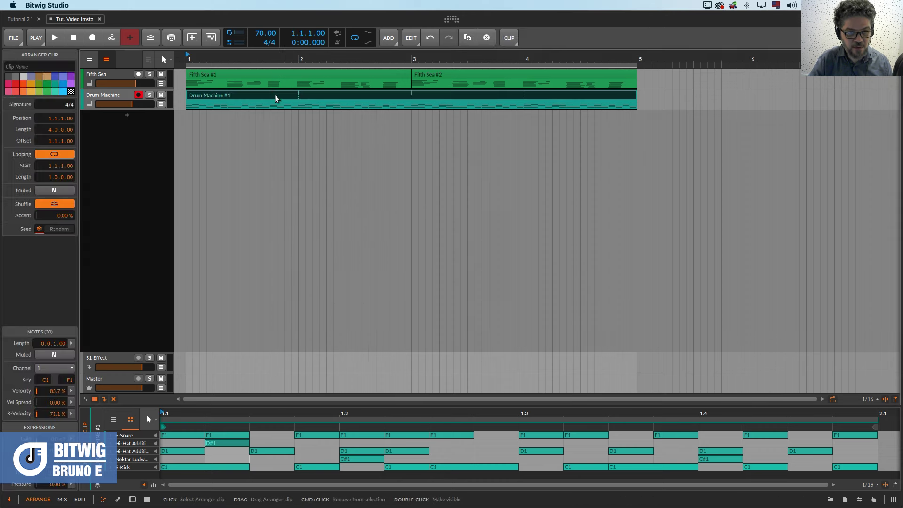
{"action": "left_click", "coordinate": [230, 442]}
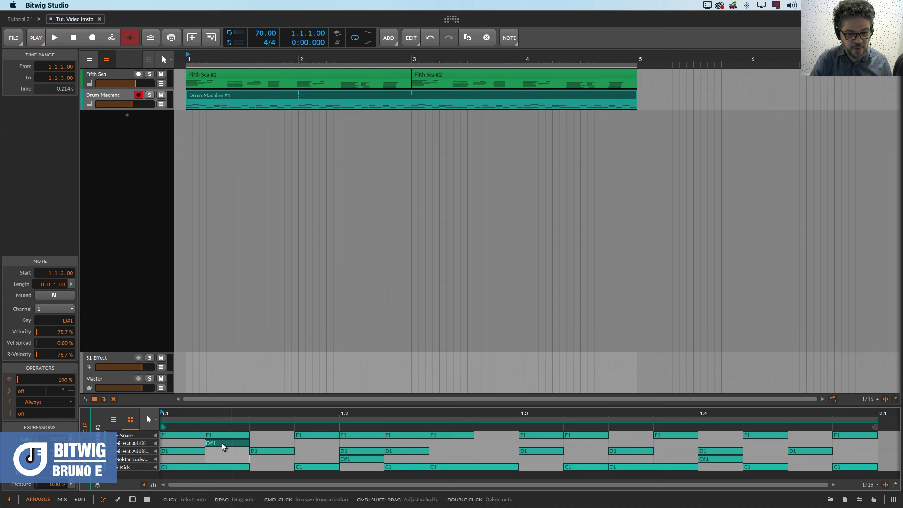
{"action": "key", "text": "space"}
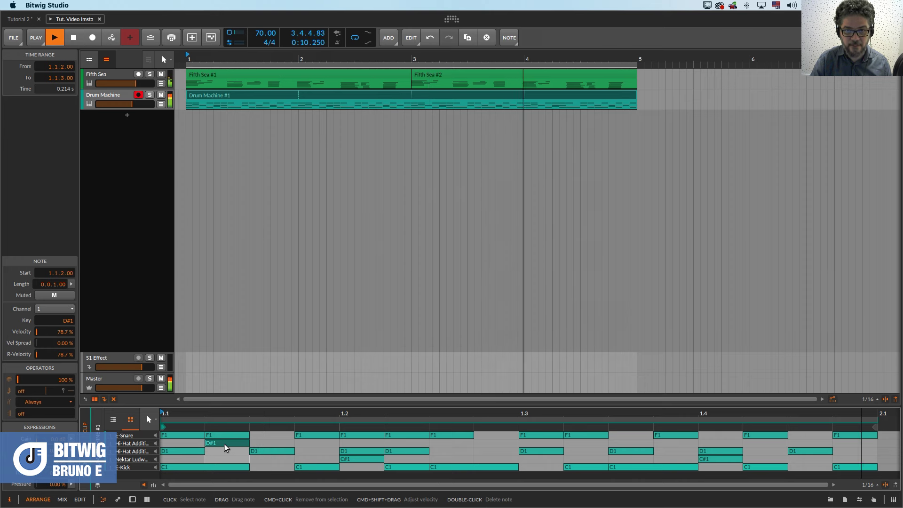
{"action": "key", "text": "space"}
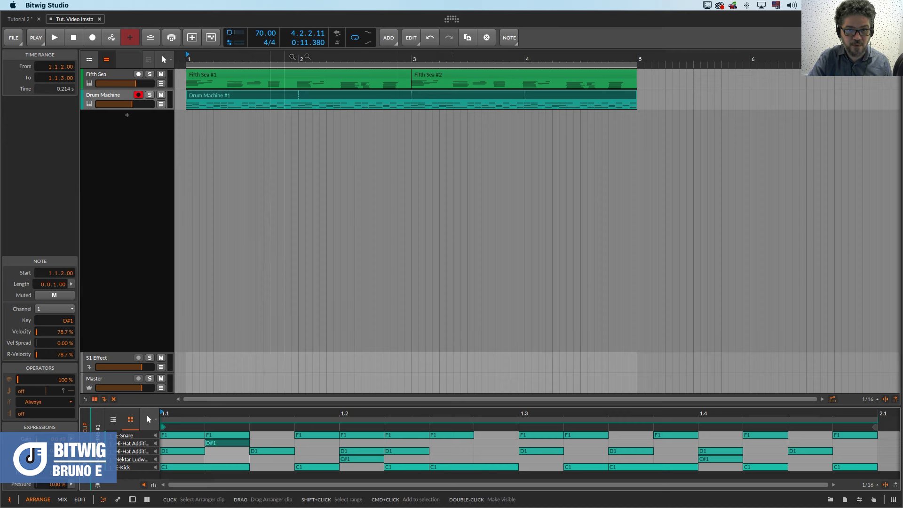
{"action": "left_click_drag", "start_coordinate": [67, 381], "coordinate": [67, 386]}
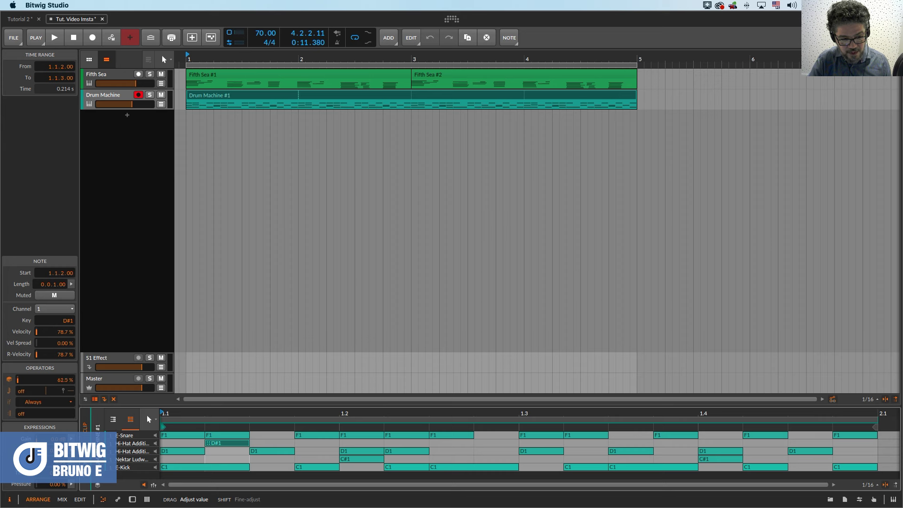
{"action": "left_click_drag", "start_coordinate": [67, 387], "coordinate": [66, 387]}
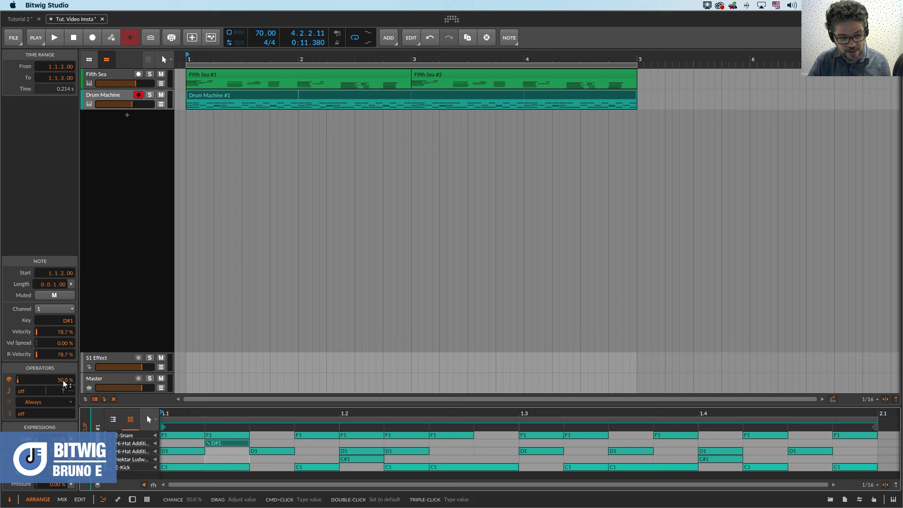
{"action": "left_click", "coordinate": [56, 38]}
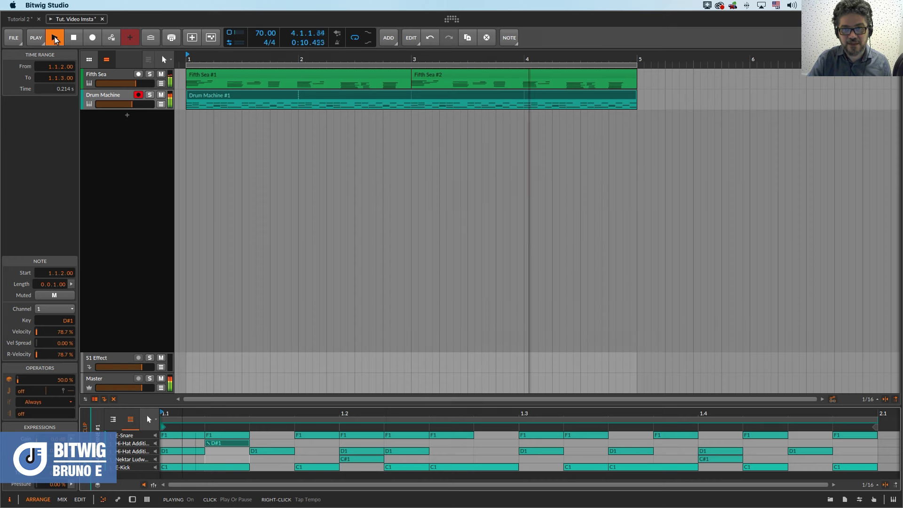
{"action": "left_click", "coordinate": [66, 39]}
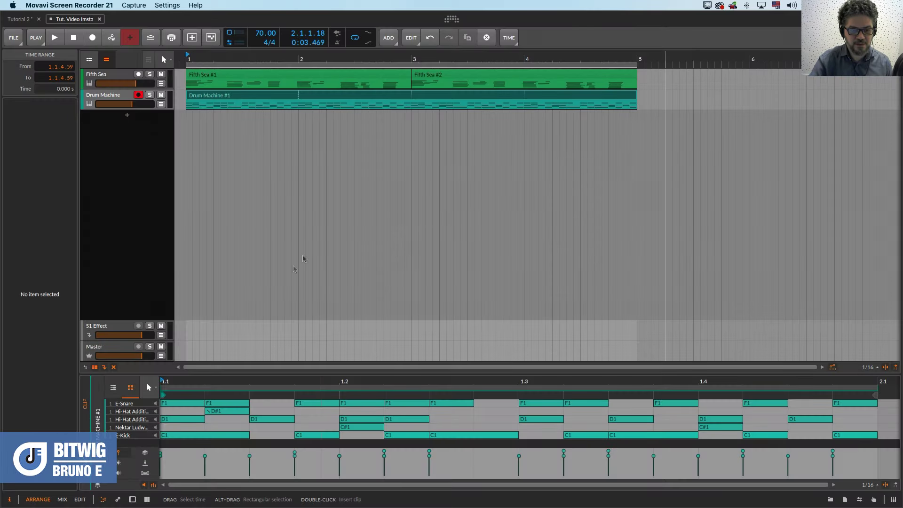
- Set the repeats operator of the D1 hi-hat note at 1.1.3 to 7 and listen to the roll
{"action": "left_click", "coordinate": [271, 422]}
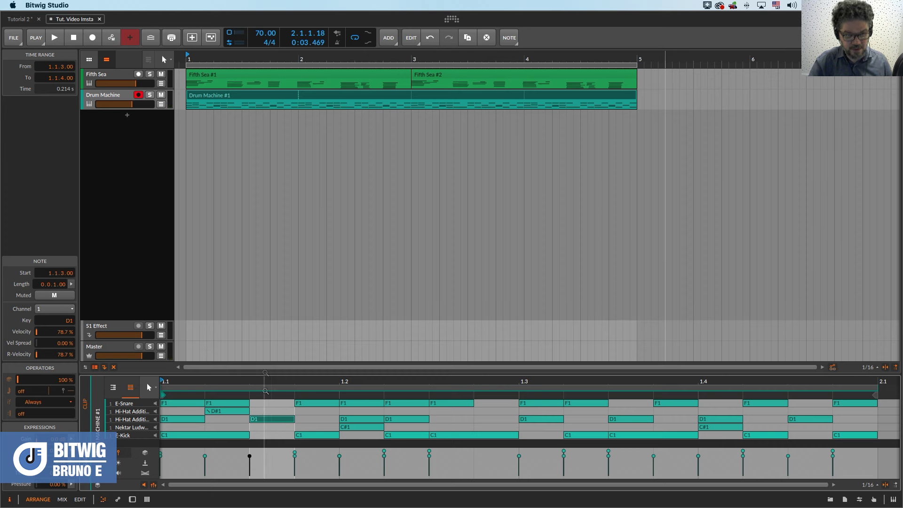
{"action": "key", "text": "space"}
{"action": "key", "text": "space"}
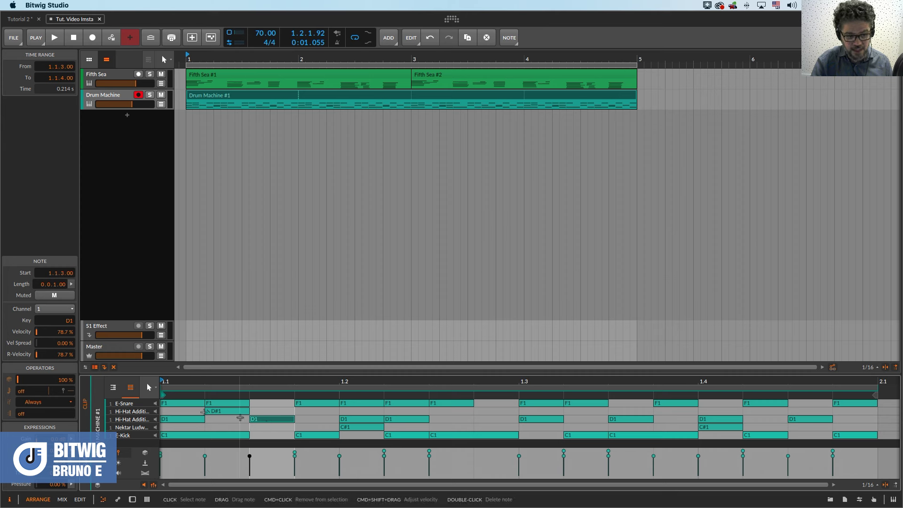
{"action": "mouse_move", "coordinate": [22, 393]}
{"action": "left_mouse_down"}
{"action": "mouse_move", "coordinate": [22, 378]}
{"action": "mouse_move", "coordinate": [21, 391]}
{"action": "left_mouse_up"}
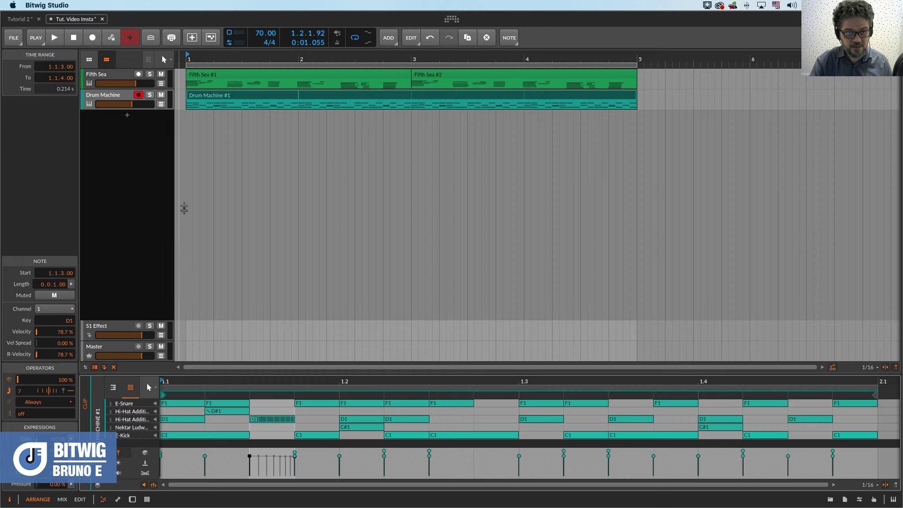
{"action": "key", "text": "space"}
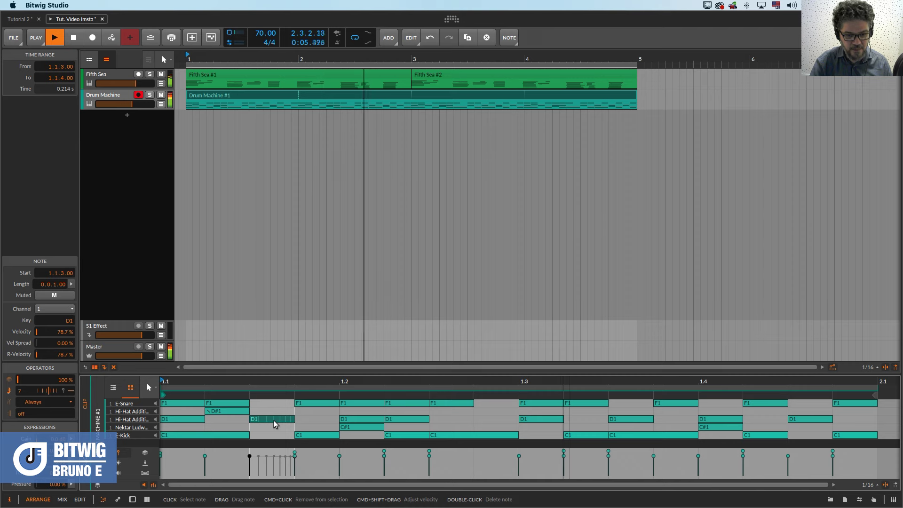
{"action": "key", "text": "space"}
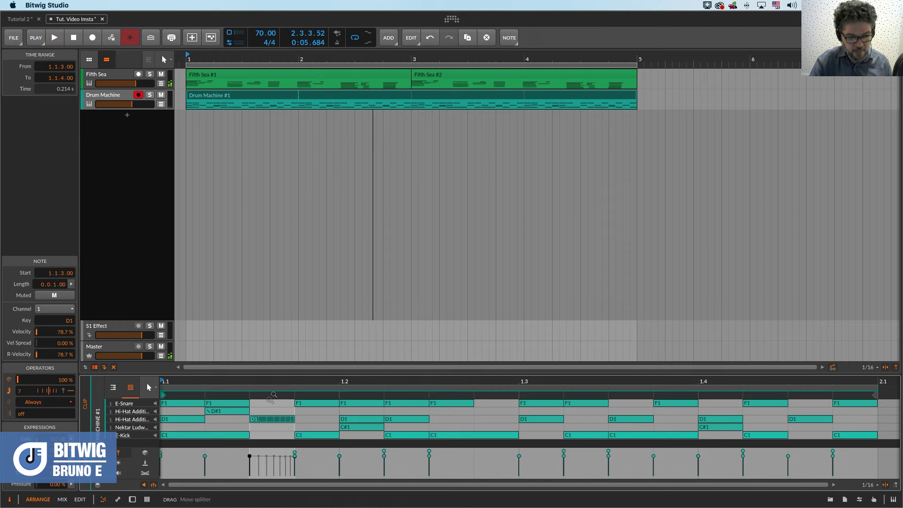
- Set the repeats of the D1 hi-hat note at 1.1.3 to 8, adjust its repeat curve and listen to the roll
{"action": "left_click_drag", "start_coordinate": [39, 388], "coordinate": [40, 384]}
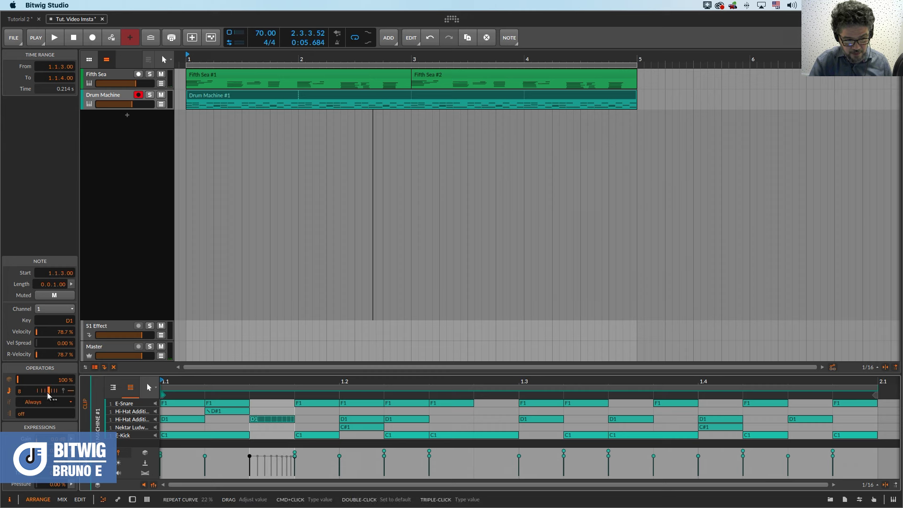
{"action": "left_click_drag", "start_coordinate": [48, 392], "coordinate": [50, 395]}
{"action": "key", "text": "space"}
{"action": "key", "text": "space"}
{"action": "key", "text": "space"}
{"action": "key", "text": "space"}
{"action": "key", "text": "space"}
{"action": "key", "text": "space"}
{"action": "key", "text": "space"}
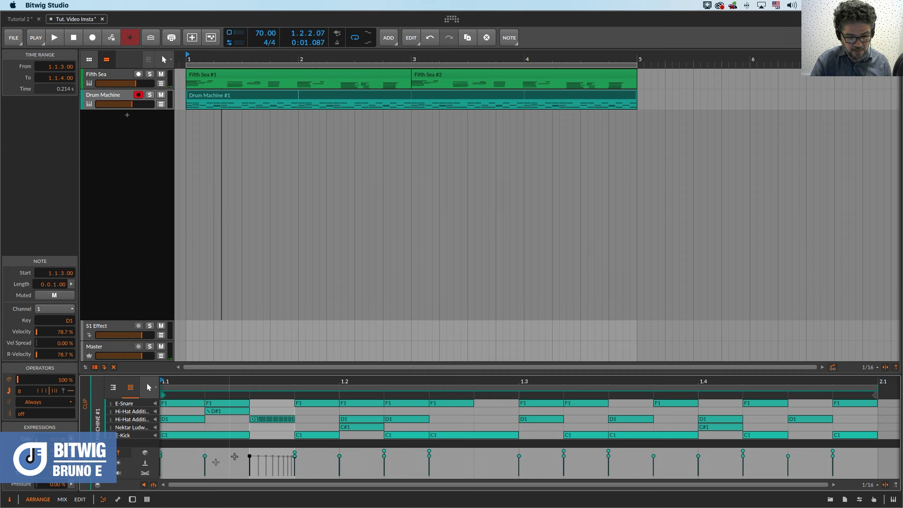
- Set the Repeat Vel End of the D1 hi-hat roll to 100%, inspect its velocity expressions and play the loop
{"action": "left_click_drag", "start_coordinate": [71, 393], "coordinate": [71, 397]}
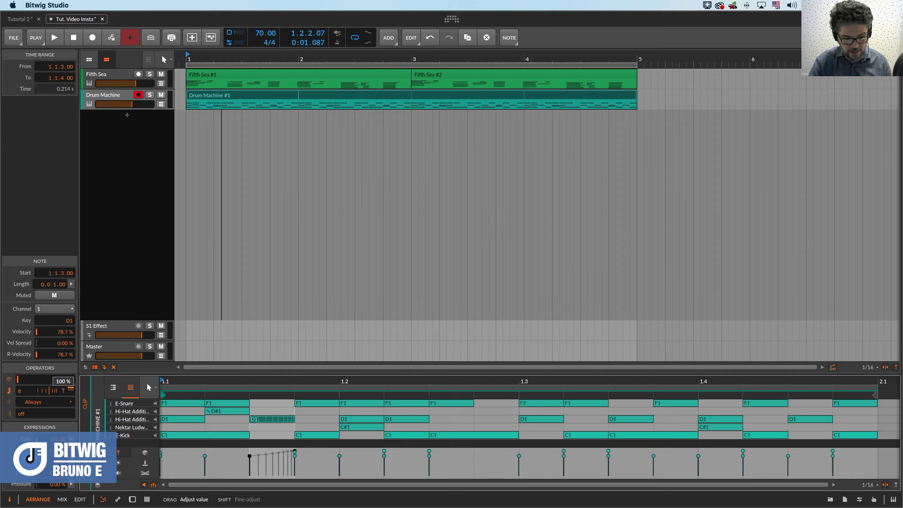
{"action": "left_click", "coordinate": [153, 485]}
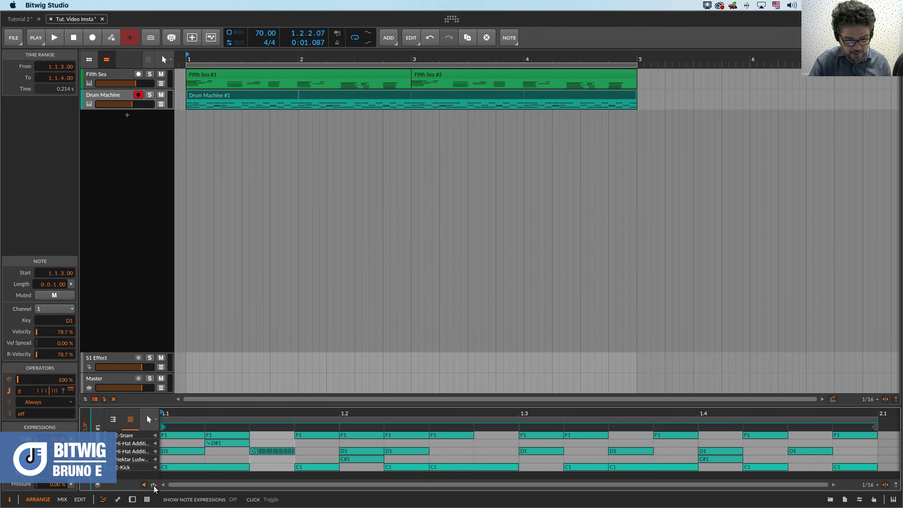
{"action": "left_click", "coordinate": [153, 485]}
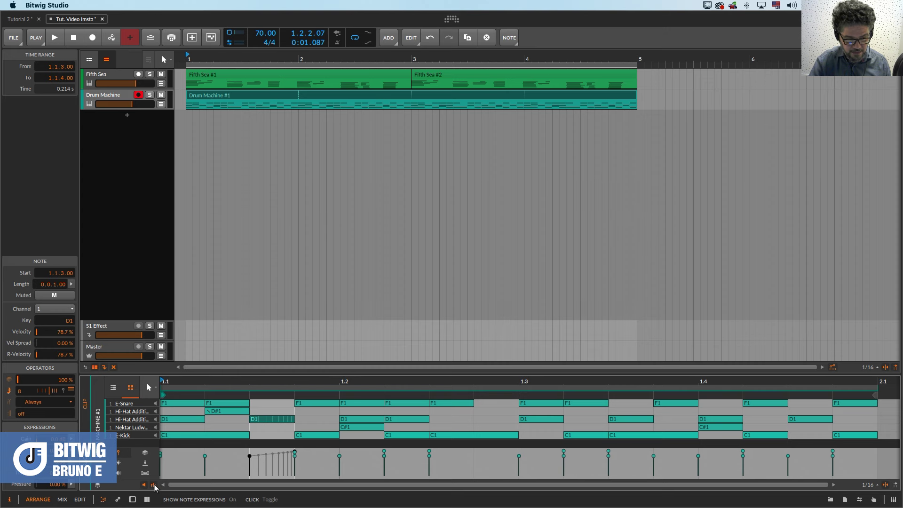
{"action": "left_click", "coordinate": [154, 485]}
{"action": "left_click", "coordinate": [154, 485]}
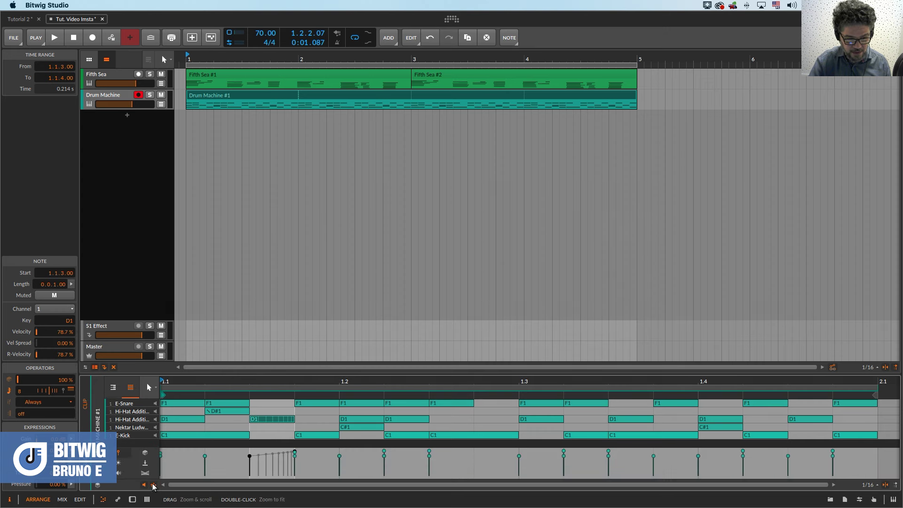
{"action": "left_click", "coordinate": [144, 454]}
{"action": "left_click", "coordinate": [119, 453]}
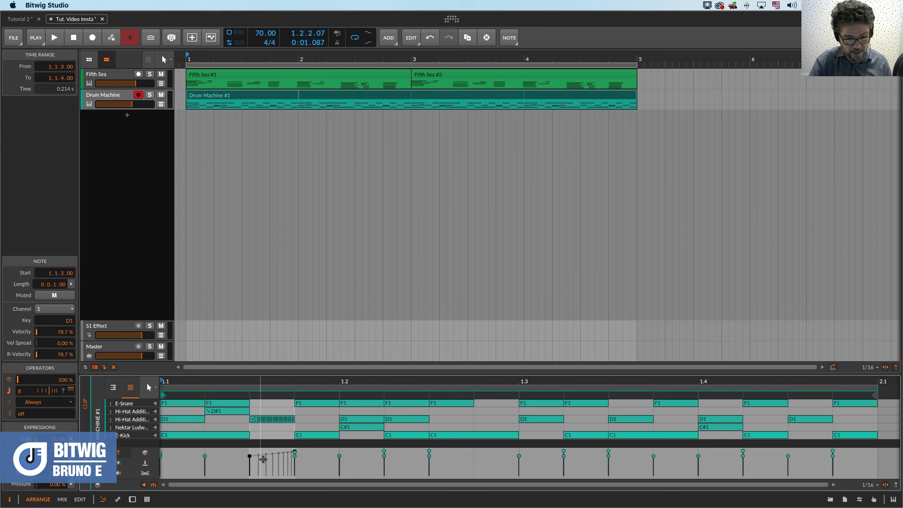
{"action": "key", "text": "space"}
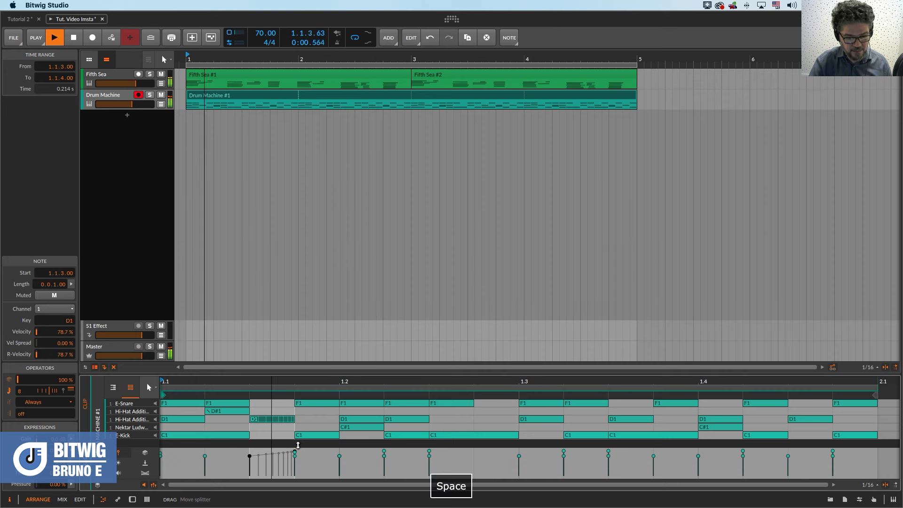
{"action": "key", "text": "space"}
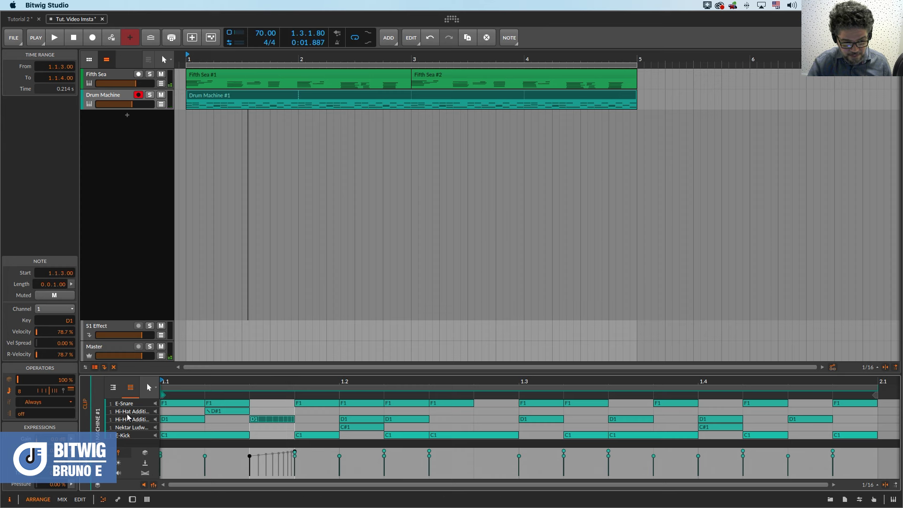
- Set the roll's Repeat Vel End to -30% and the D1 note's velocity to 80.5%, and listen to the fade
{"action": "mouse_move", "coordinate": [70, 380]}
{"action": "left_mouse_down"}
{"action": "mouse_move", "coordinate": [72, 409]}
{"action": "mouse_move", "coordinate": [72, 394]}
{"action": "left_mouse_up"}
{"action": "key", "text": "space"}
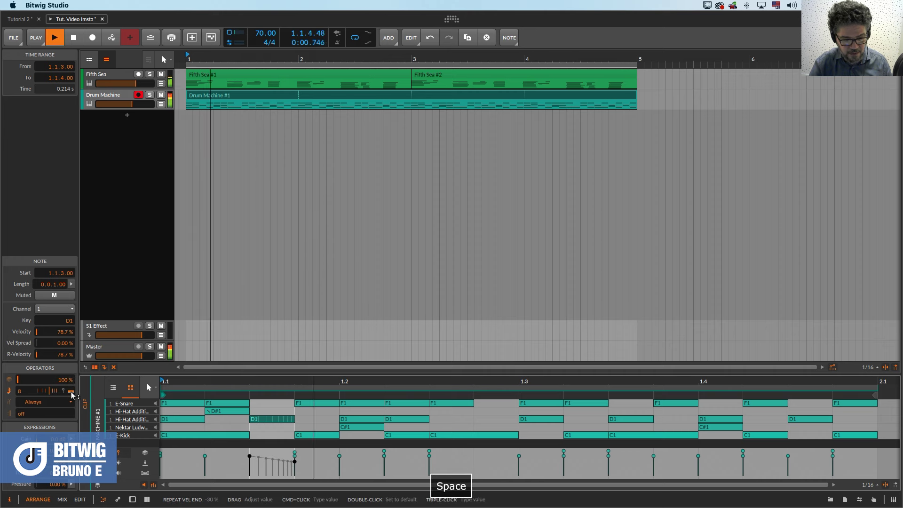
{"action": "left_click_drag", "start_coordinate": [250, 456], "coordinate": [250, 458]}
{"action": "key", "text": "space"}
{"action": "key", "text": "space"}
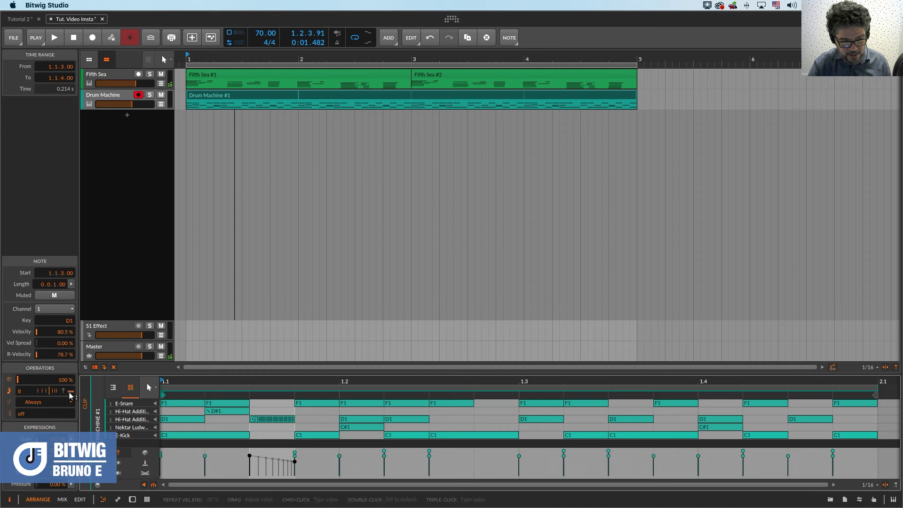
- Set the Repeat Vel End of the D1 hi-hat roll to 19% and listen to the arrangement
{"action": "mouse_move", "coordinate": [61, 379]}
{"action": "left_mouse_down"}
{"action": "mouse_move", "coordinate": [61, 409]}
{"action": "mouse_move", "coordinate": [69, 390]}
{"action": "left_mouse_up"}
{"action": "key", "text": "space"}
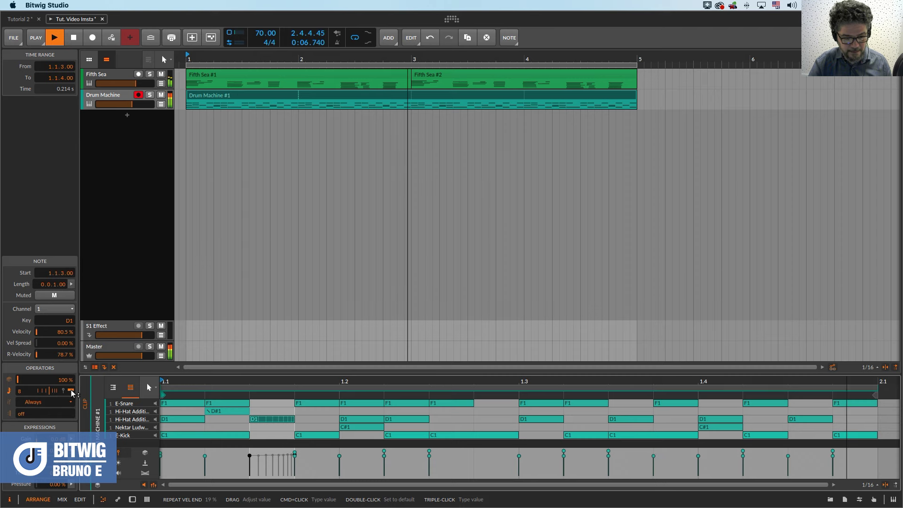
{"action": "key", "text": "space"}
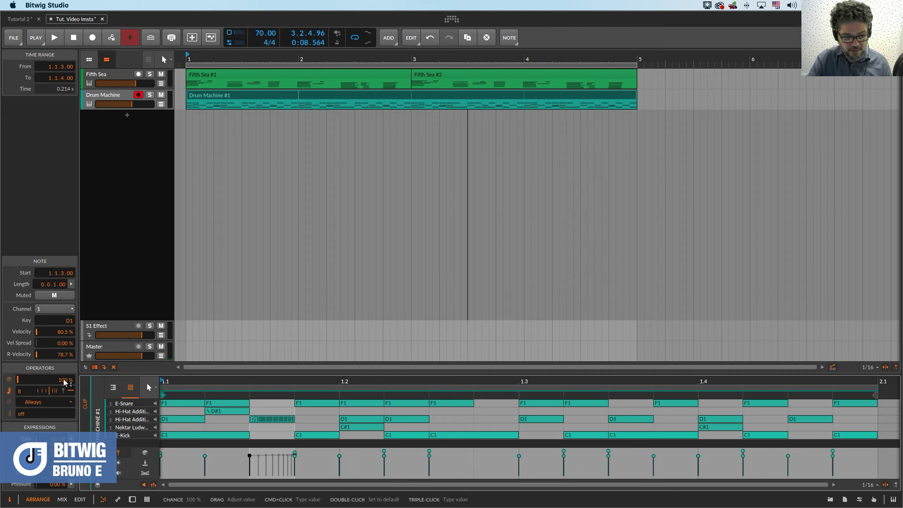
- Set the Chance operator of the D1 hi-hat roll at 1.1.3 to 50% and play back the loop
{"action": "left_click_drag", "start_coordinate": [65, 382], "coordinate": [64, 387]}
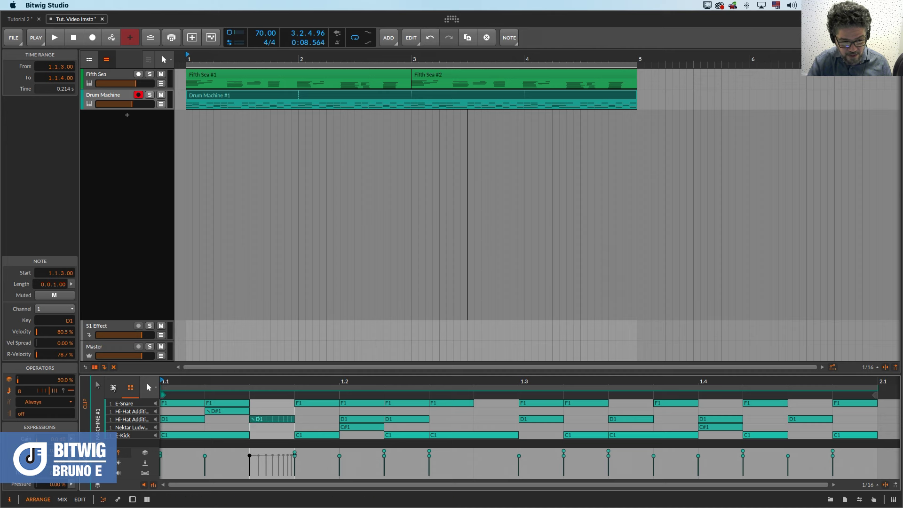
{"action": "left_click_drag", "start_coordinate": [61, 381], "coordinate": [61, 379]}
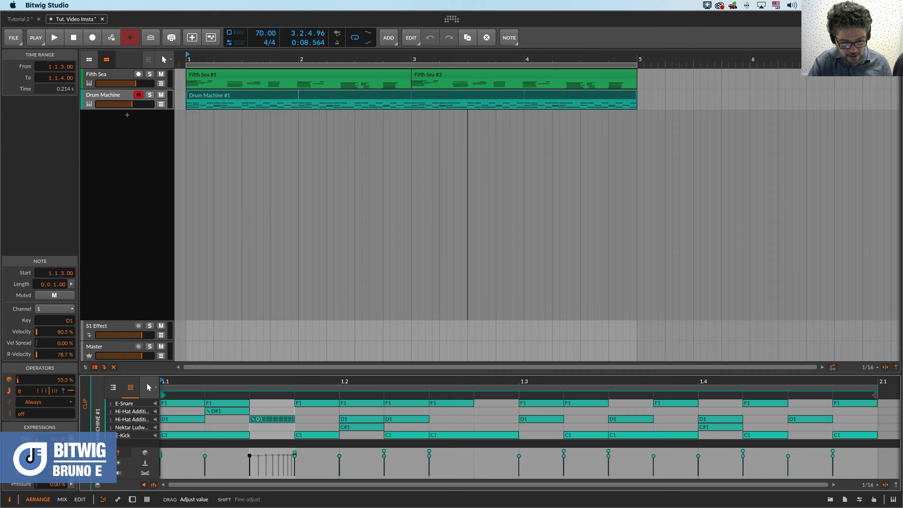
{"action": "left_click_drag", "start_coordinate": [63, 383], "coordinate": [63, 382]}
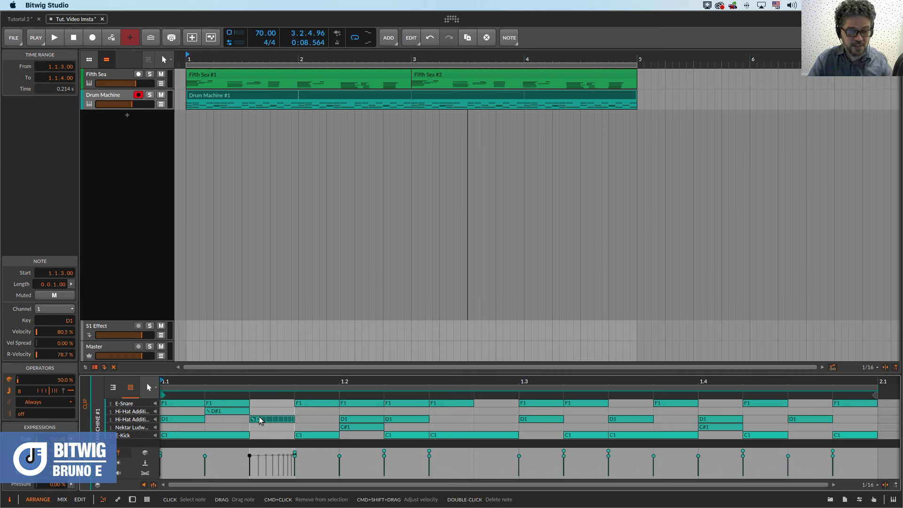
{"action": "key", "text": "space"}
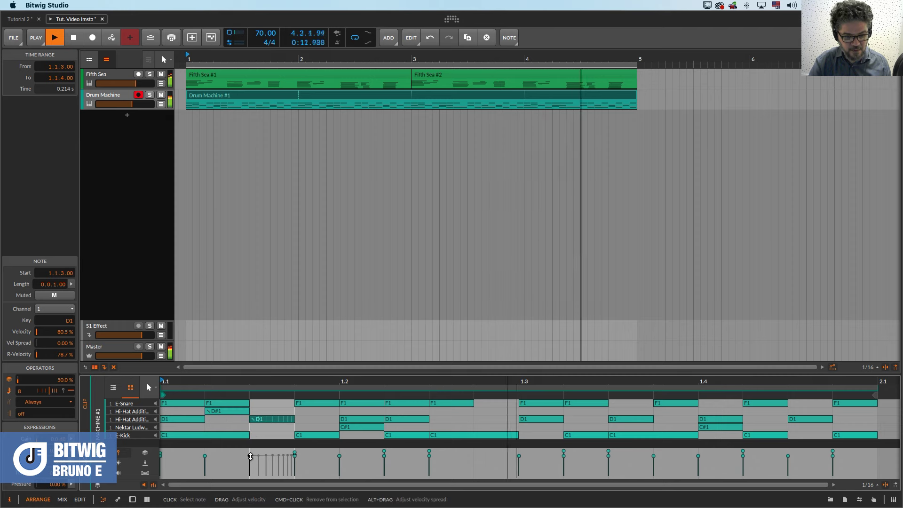
{"action": "key", "text": "space"}
- Lower the D1 hi-hat roll's velocity to 75.1% and reset its Chance operator to 100%
{"action": "left_click_drag", "start_coordinate": [250, 456], "coordinate": [250, 457]}
{"action": "left_click_drag", "start_coordinate": [61, 380], "coordinate": [61, 395]}
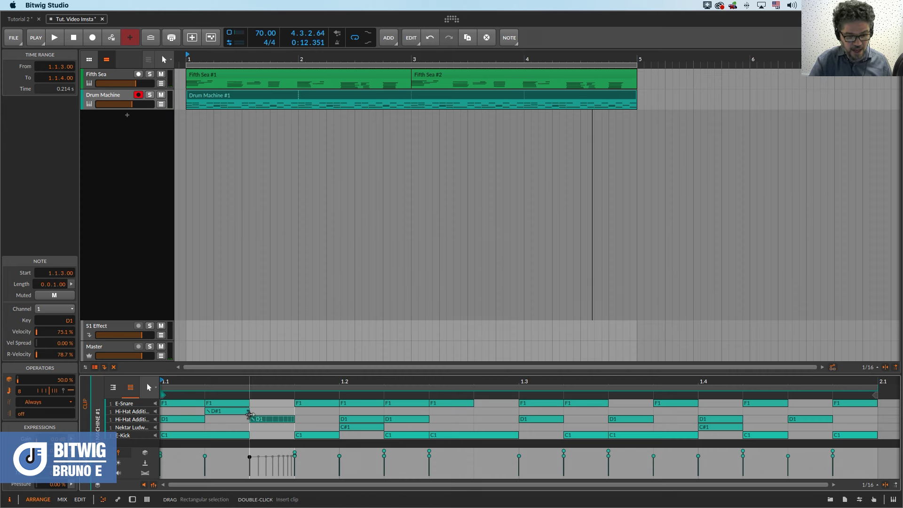
{"action": "double_click", "coordinate": [50, 381]}
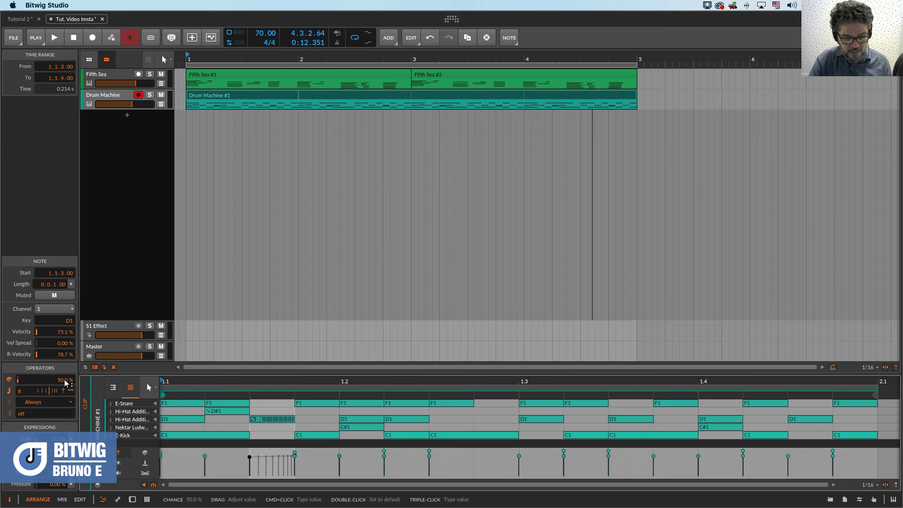
{"action": "left_click_drag", "start_coordinate": [66, 383], "coordinate": [66, 382]}
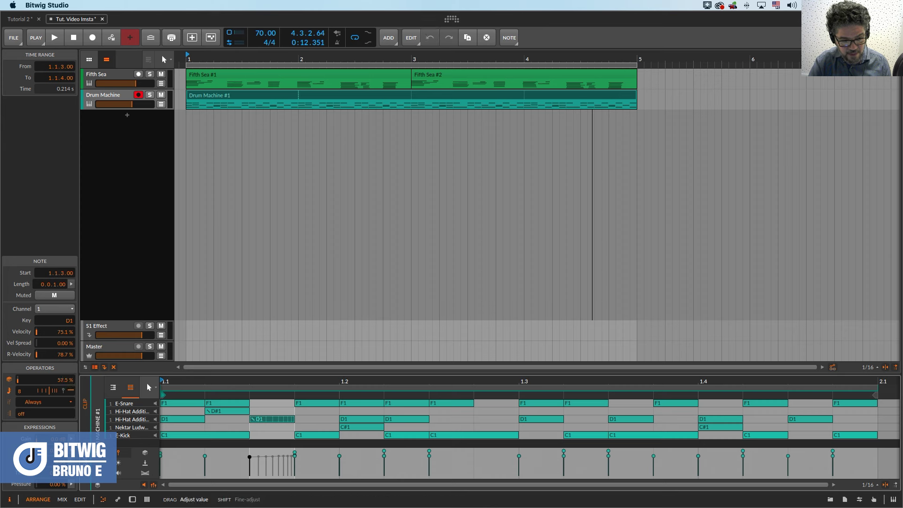
{"action": "left_click_drag", "start_coordinate": [66, 381], "coordinate": [66, 380]}
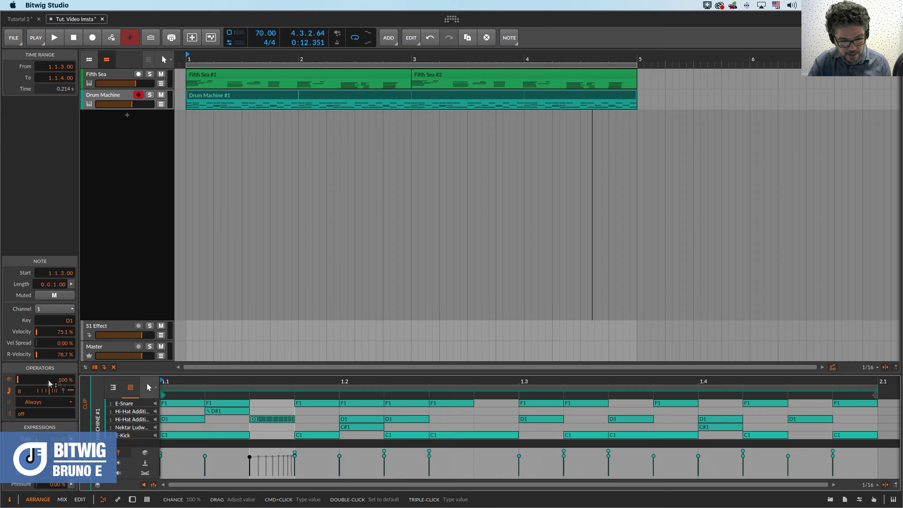
- Switch the D1 note's Chance and Repeat operators off and back on
{"action": "left_click", "coordinate": [9, 381]}
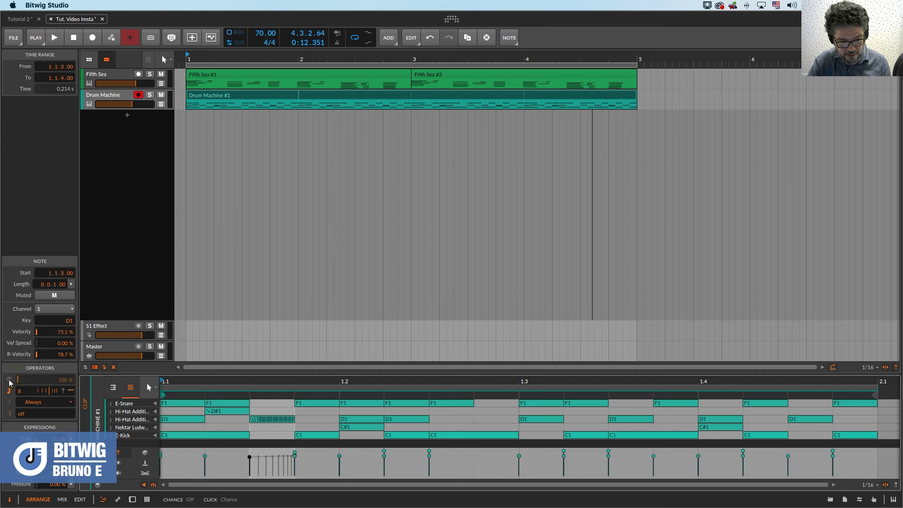
{"action": "left_click", "coordinate": [10, 381]}
{"action": "left_click", "coordinate": [9, 393]}
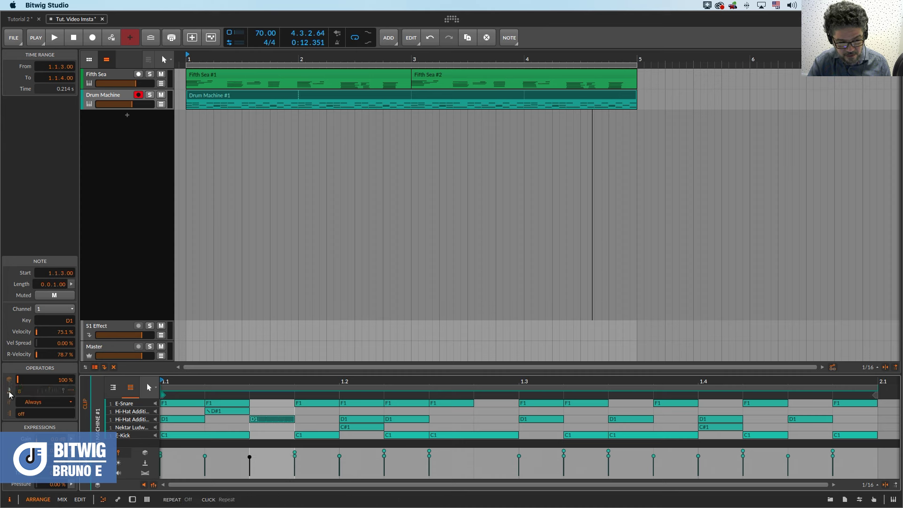
{"action": "left_click", "coordinate": [9, 392]}
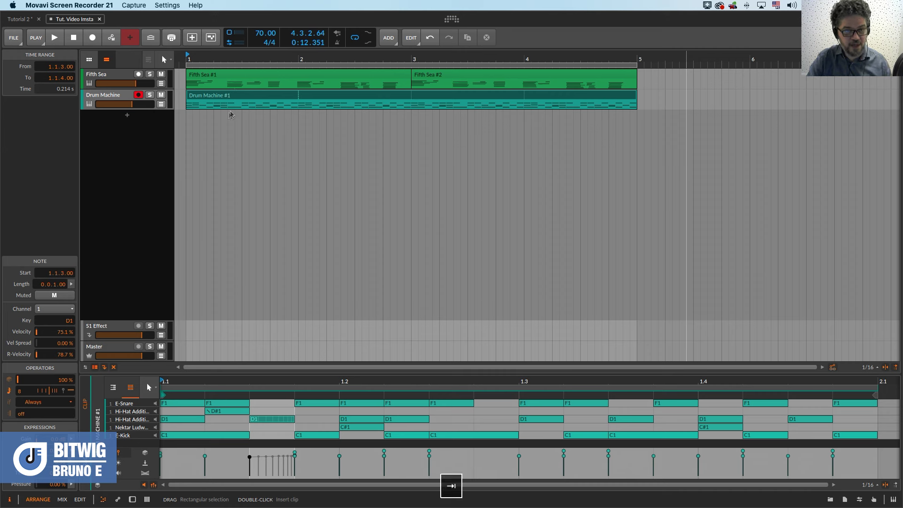
- Return to Bitwig Studio, look at the Mix view and go back to the Arrange view
{"action": "left_click", "coordinate": [216, 21]}
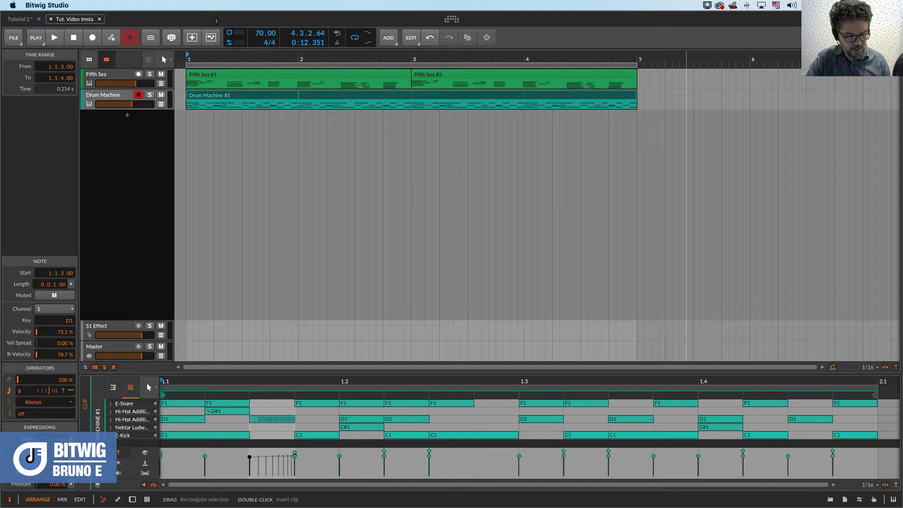
{"action": "key", "text": "alt+2"}
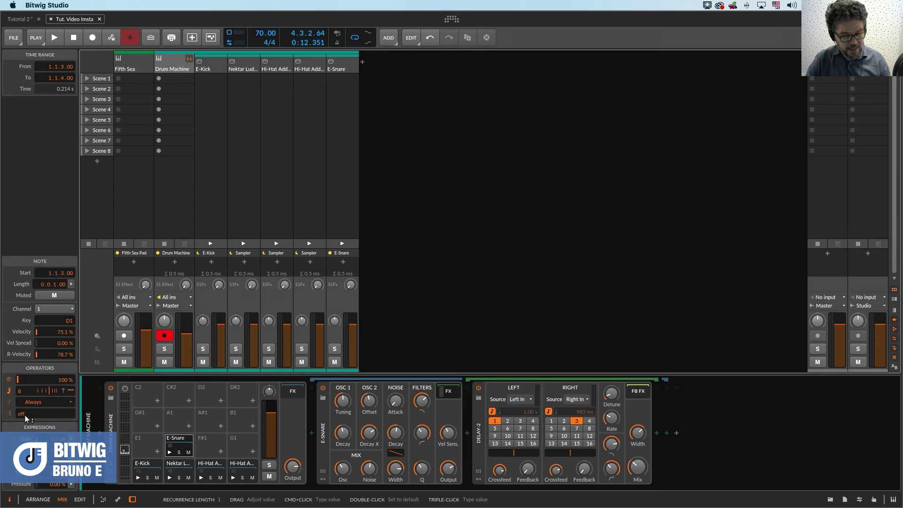
{"action": "key", "text": "alt+1"}
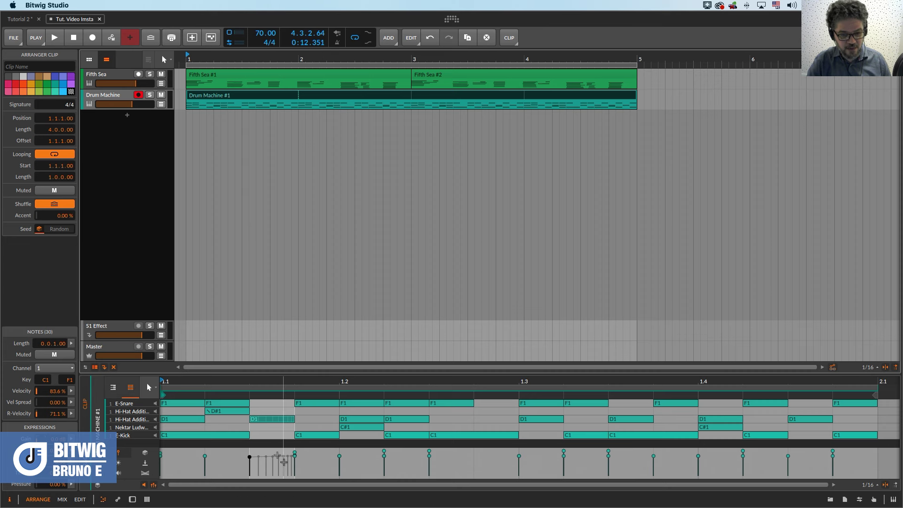
- Set the recurrence length of the D1 hi-hat roll at 1.1.3 to 4 and review its Condition options
{"action": "left_click", "coordinate": [269, 423]}
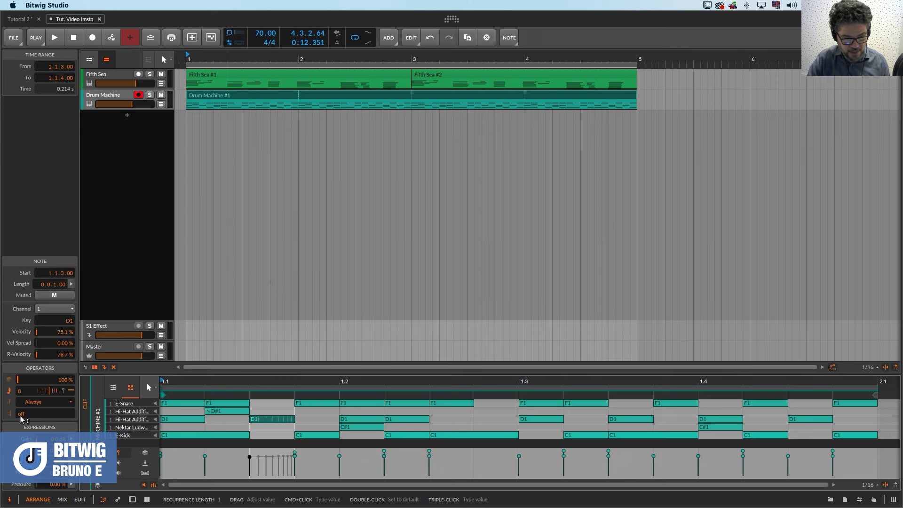
{"action": "left_click_drag", "start_coordinate": [22, 416], "coordinate": [22, 410]}
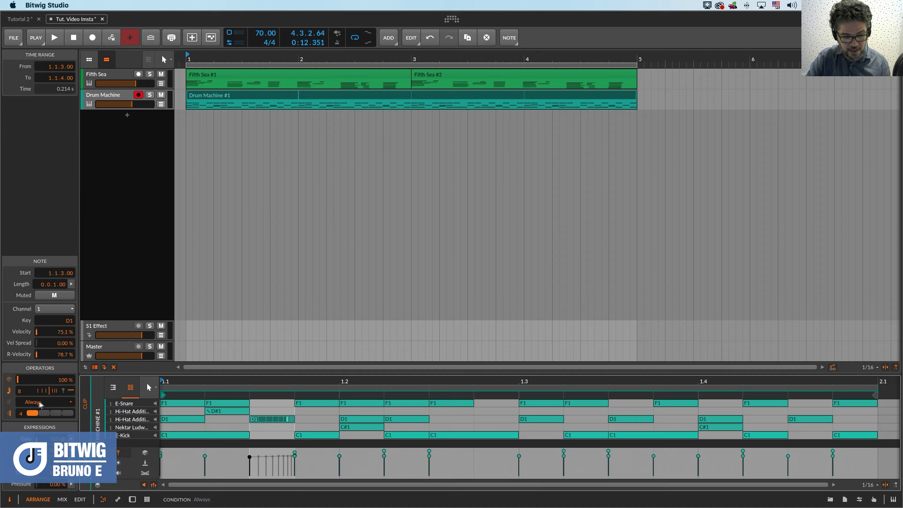
{"action": "left_click", "coordinate": [69, 401]}
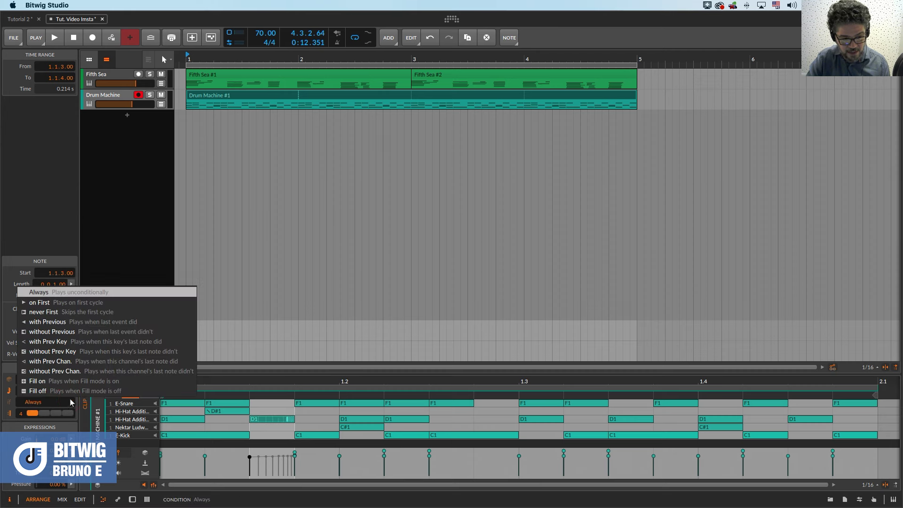
{"action": "left_click", "coordinate": [6, 400]}
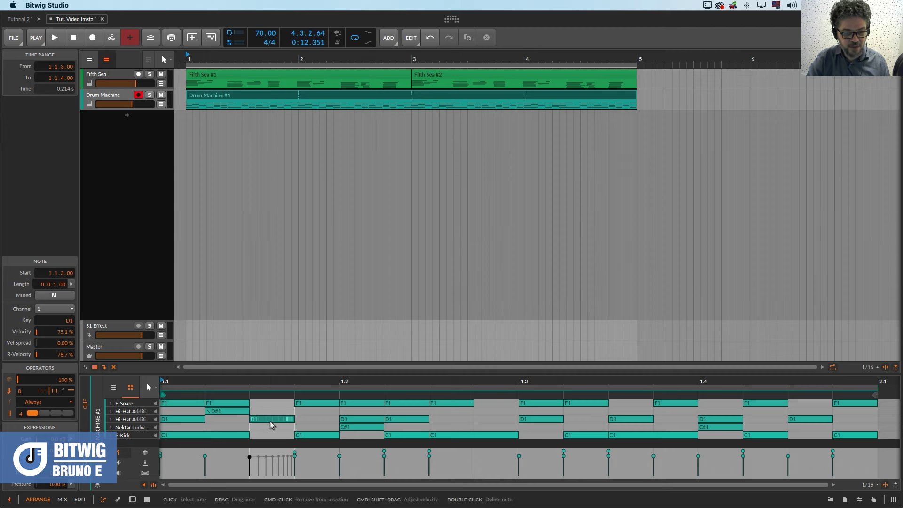
- Listen to the arrangement, enable the third recurrence cycle of the D1 hi-hat roll and play it back again
{"action": "left_click", "coordinate": [55, 38]}
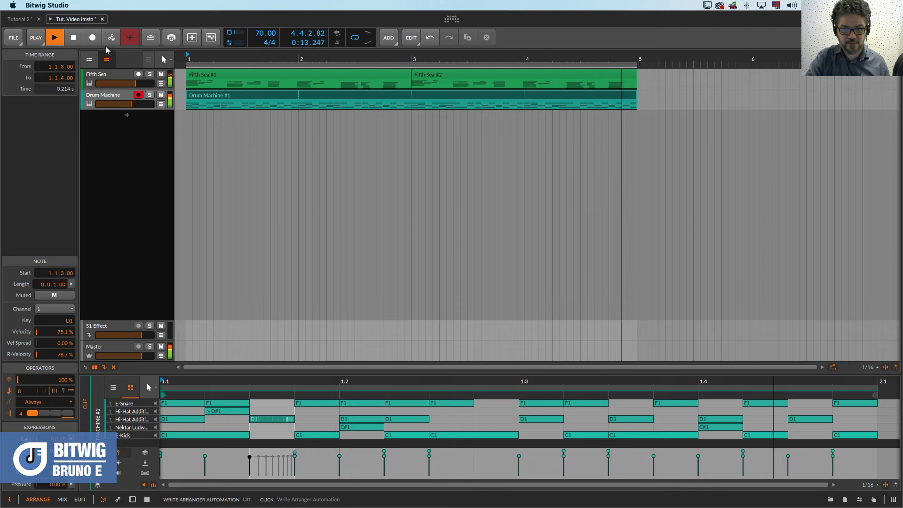
{"action": "key", "text": "space"}
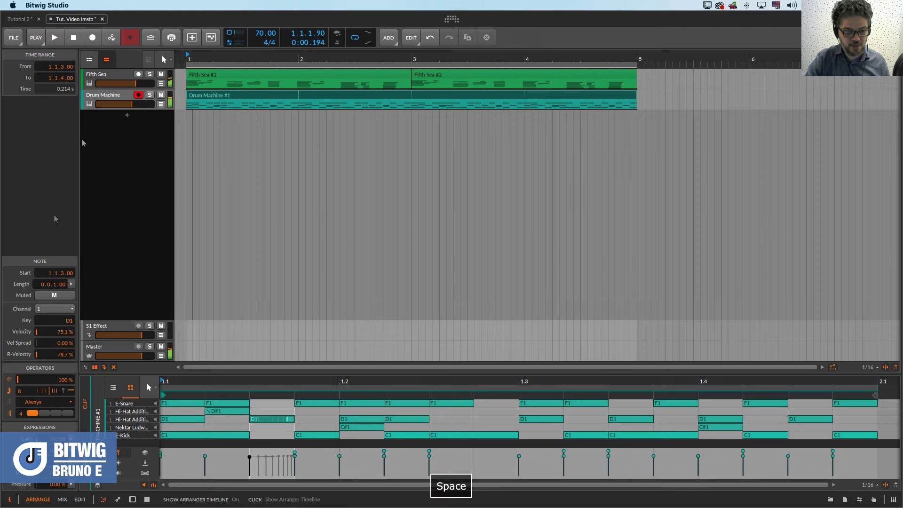
{"action": "left_click", "coordinate": [55, 412]}
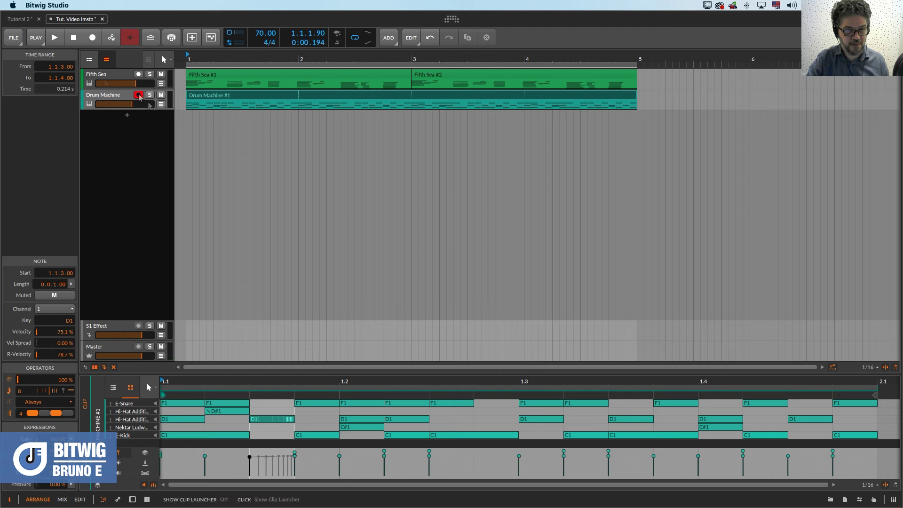
{"action": "left_click", "coordinate": [55, 38]}
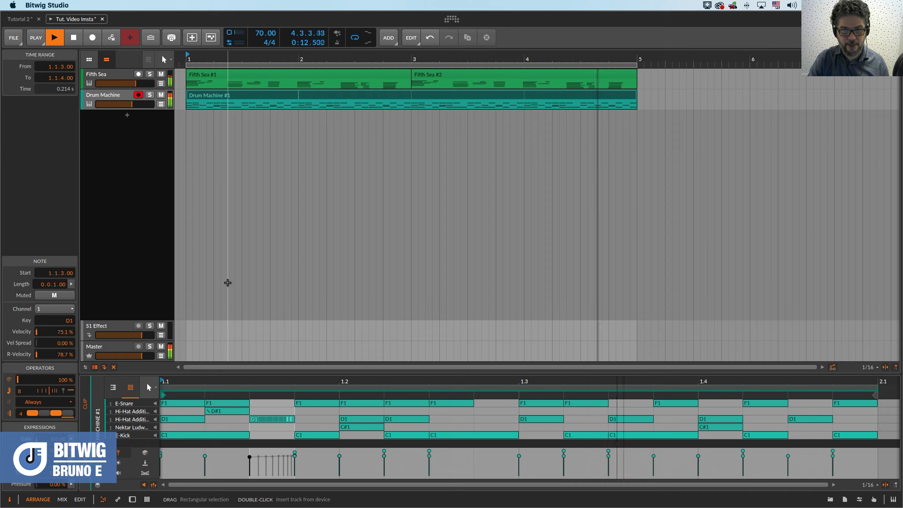
- Enable the fourth recurrence cycle of the D1 hi-hat roll at 1.1.3 and listen to the arrangement
{"action": "key", "text": "space"}
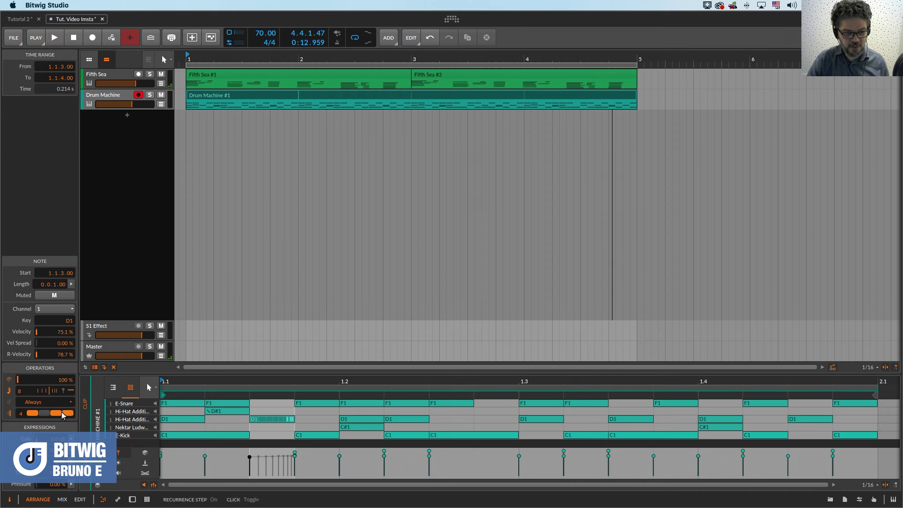
{"action": "key", "text": "space"}
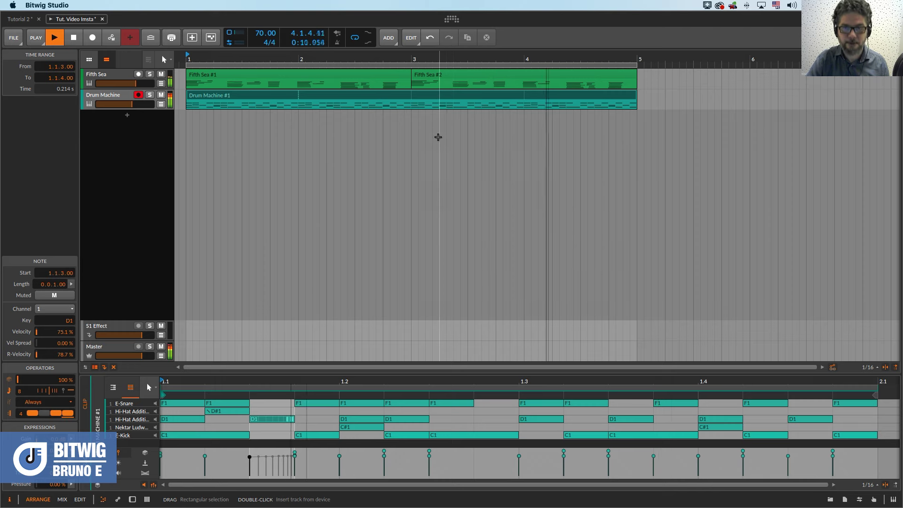
{"action": "key", "text": "space"}
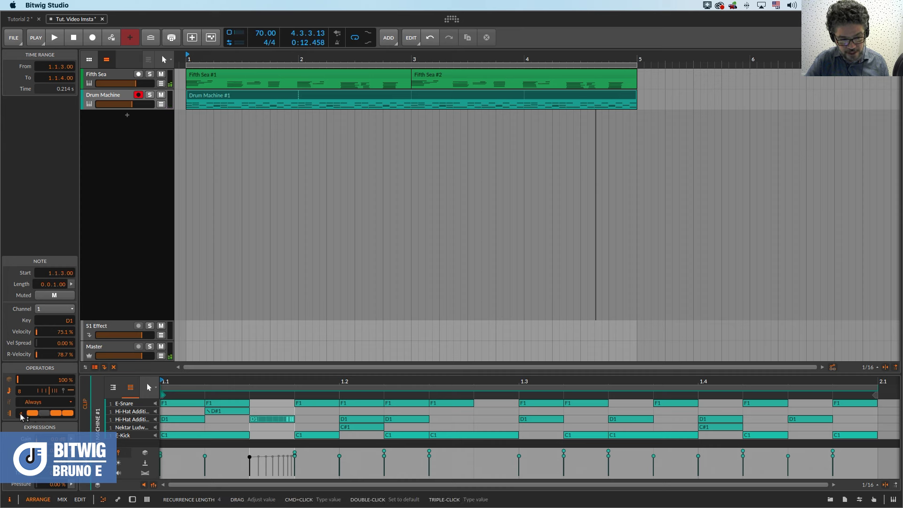
- Turn off the third and fourth recurrence cycles, set the roll's recurrence length to 2 and play the arrangement from the start
{"action": "left_click", "coordinate": [56, 413]}
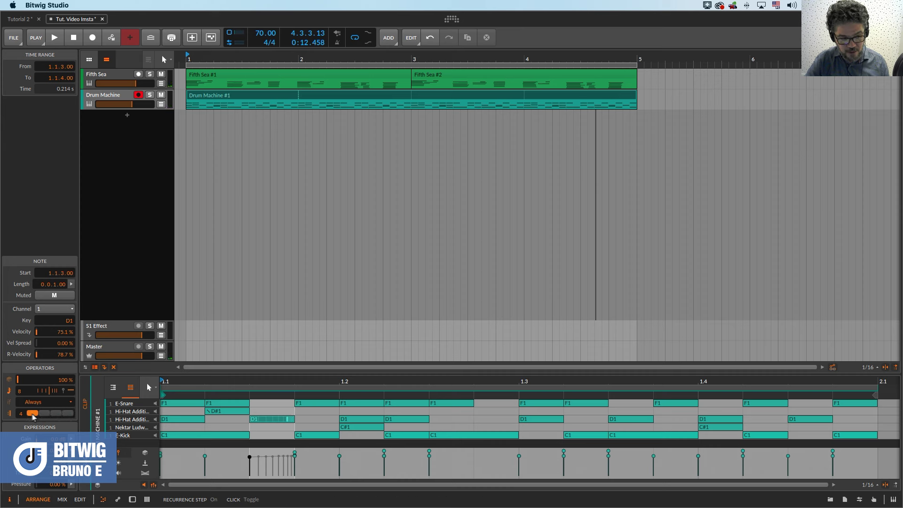
{"action": "left_click_drag", "start_coordinate": [21, 414], "coordinate": [21, 418]}
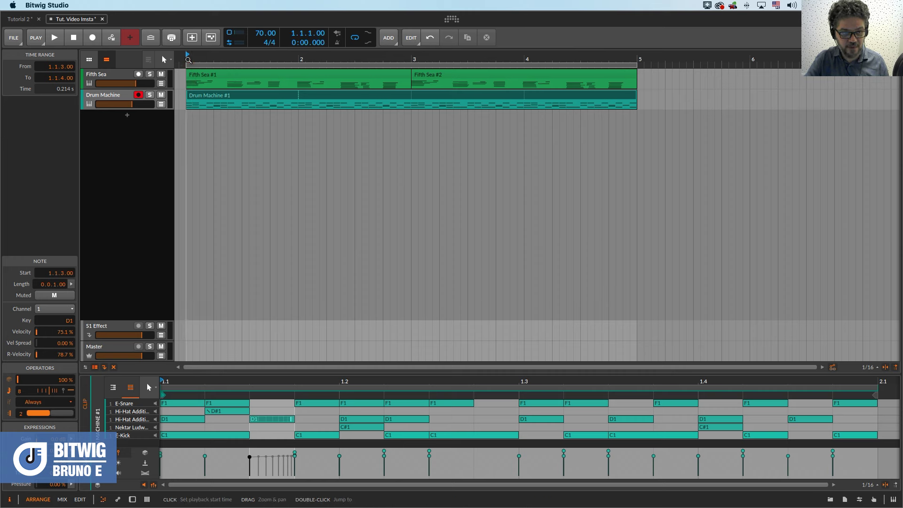
{"action": "key", "text": "space"}
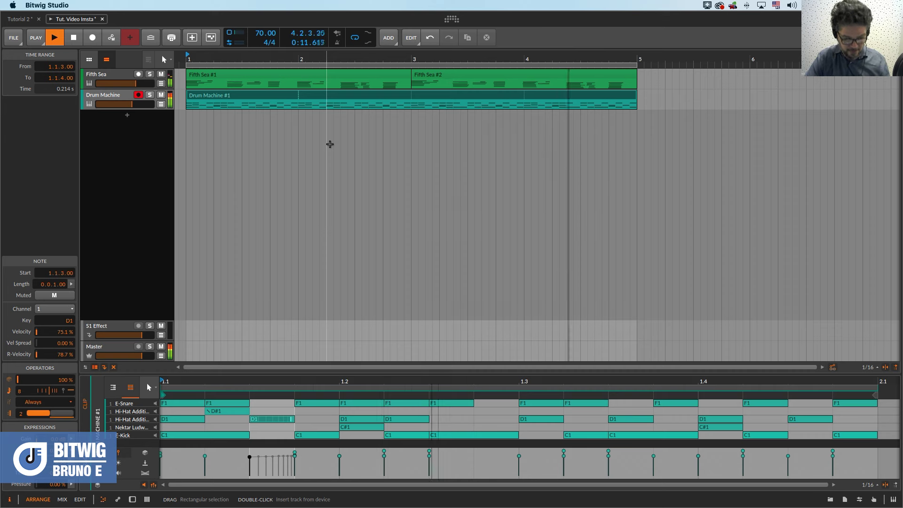
{"action": "key", "text": "space"}
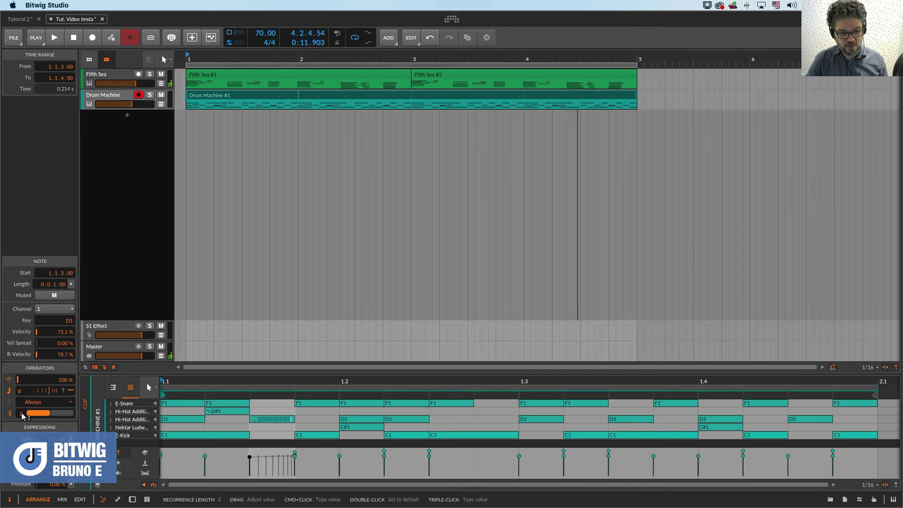
- Set the D1 roll's recurrence length to 8 with the third, fifth and seventh cycles also enabled, play it back and readjust the recurrence
{"action": "left_click_drag", "start_coordinate": [20, 413], "coordinate": [20, 414]}
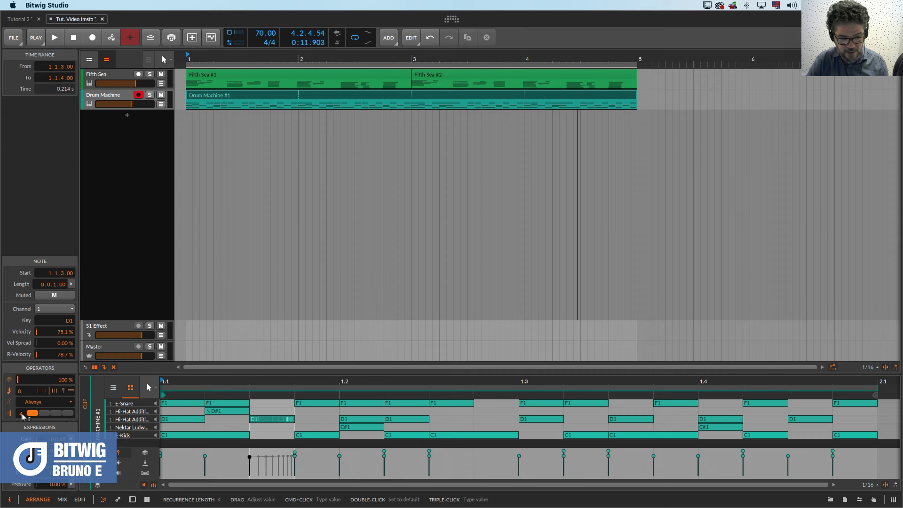
{"action": "left_click_drag", "start_coordinate": [19, 414], "coordinate": [20, 414]}
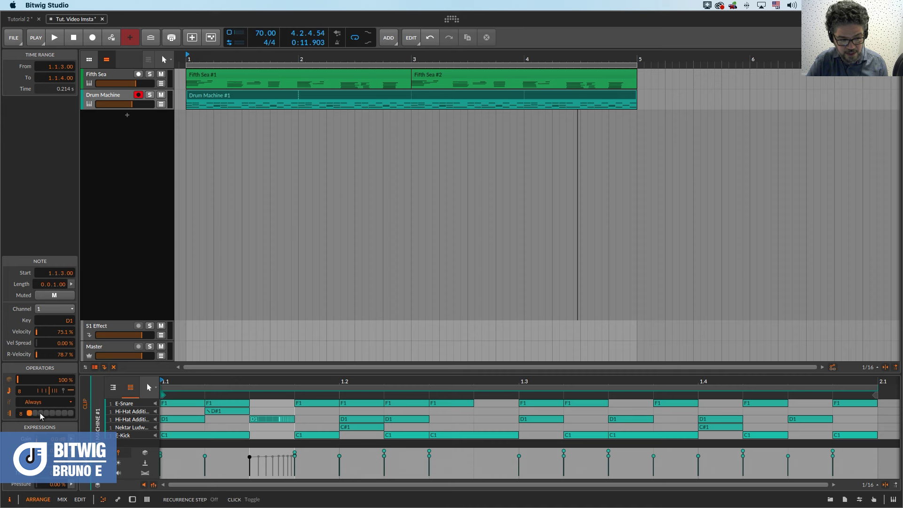
{"action": "left_click", "coordinate": [64, 413]}
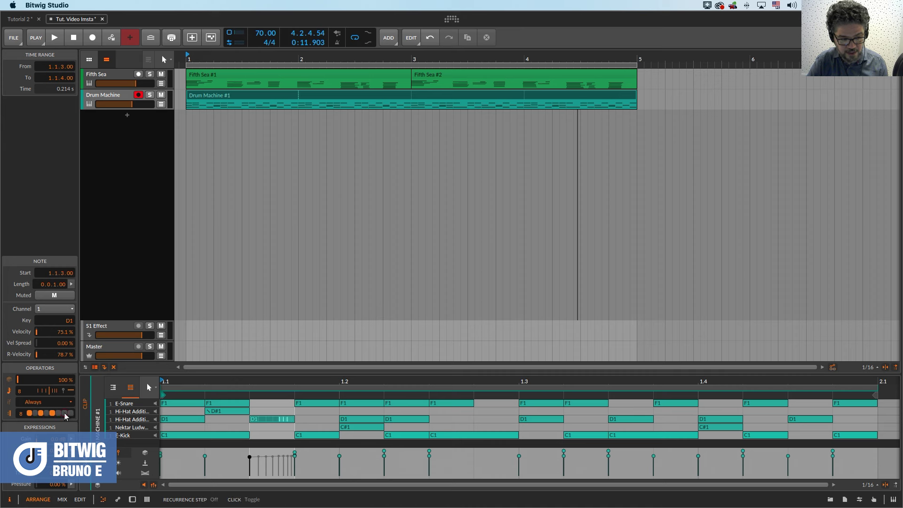
{"action": "left_click", "coordinate": [57, 40]}
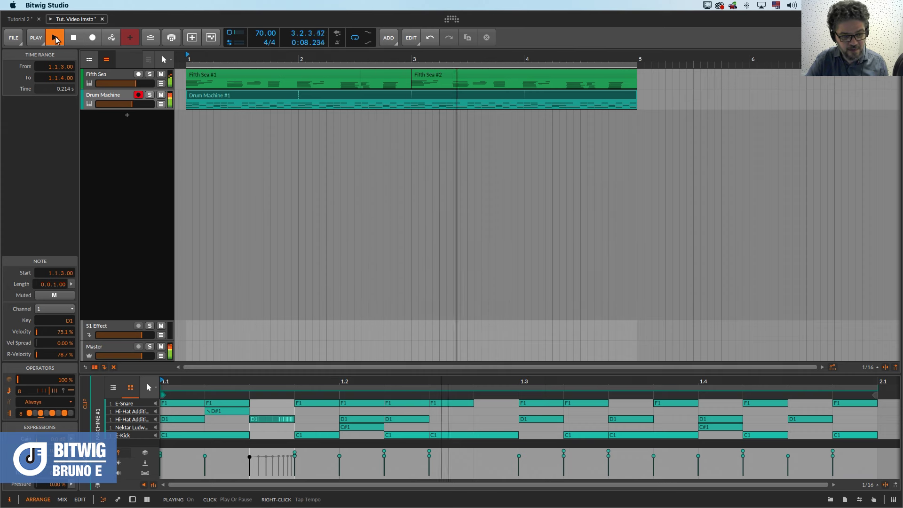
{"action": "key", "text": "space"}
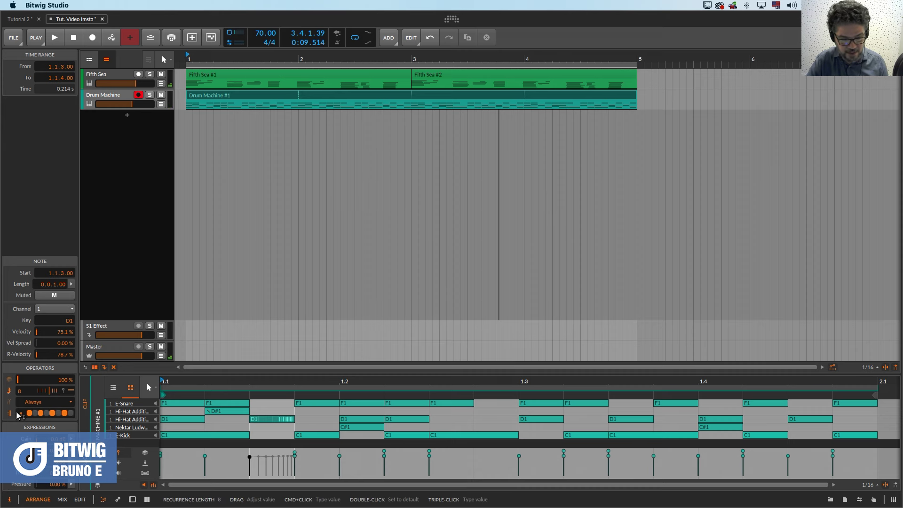
{"action": "left_click_drag", "start_coordinate": [20, 415], "coordinate": [56, 429]}
{"action": "left_click", "coordinate": [55, 413]}
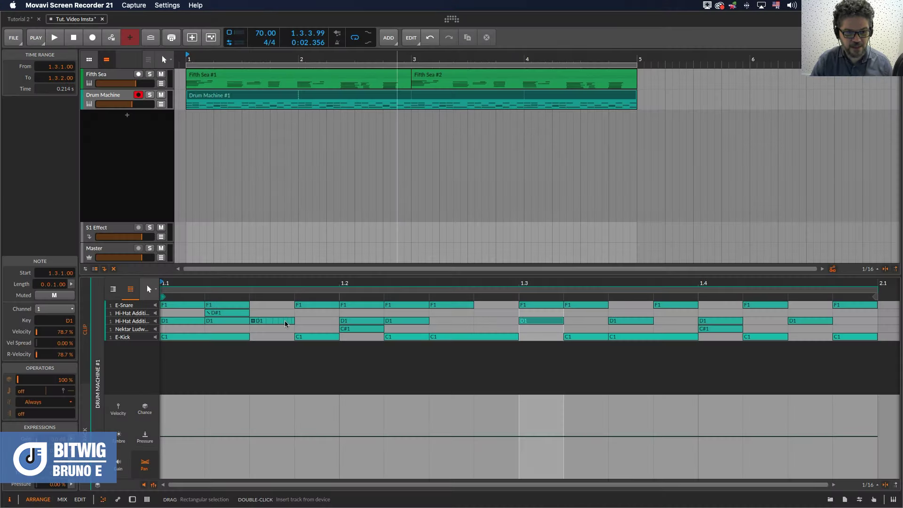
- Select the D1 hi-hat roll at 1.1.3 and set its Condition operator to Always
{"action": "left_click", "coordinate": [266, 323]}
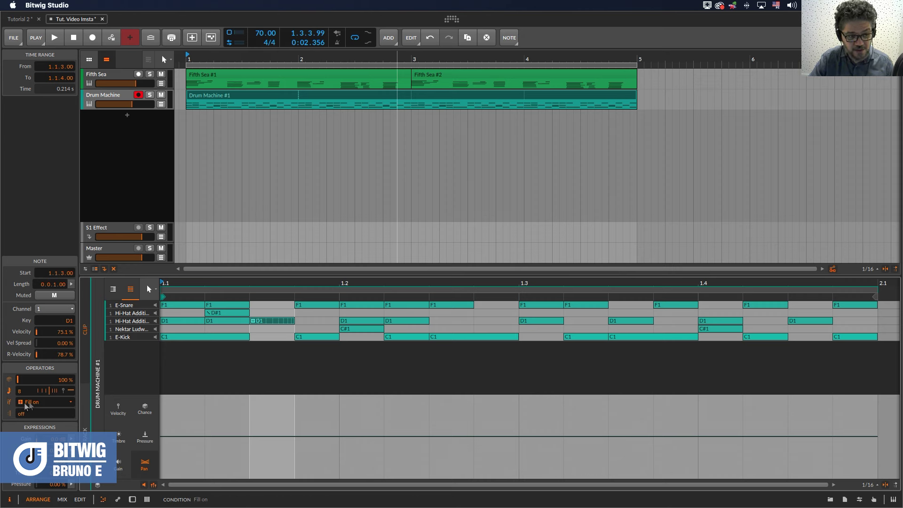
{"action": "left_click", "coordinate": [69, 400]}
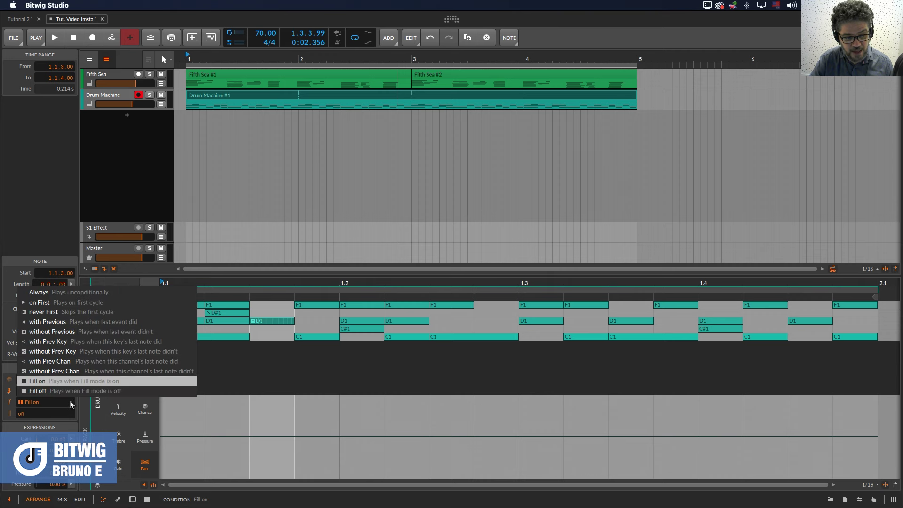
{"action": "left_click", "coordinate": [55, 294]}
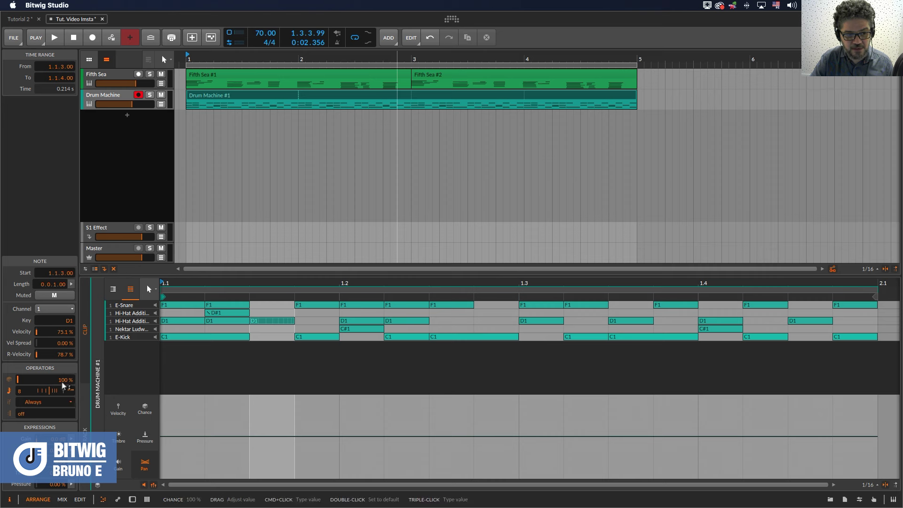
- Switch off the Chance operator of the D1 roll and try adjusting its recurrence length
{"action": "left_click", "coordinate": [10, 381]}
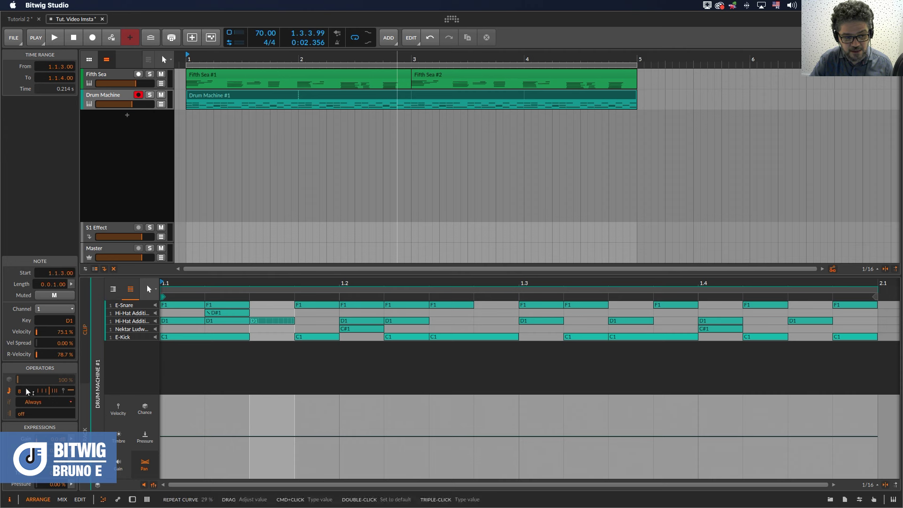
{"action": "left_click", "coordinate": [10, 379]}
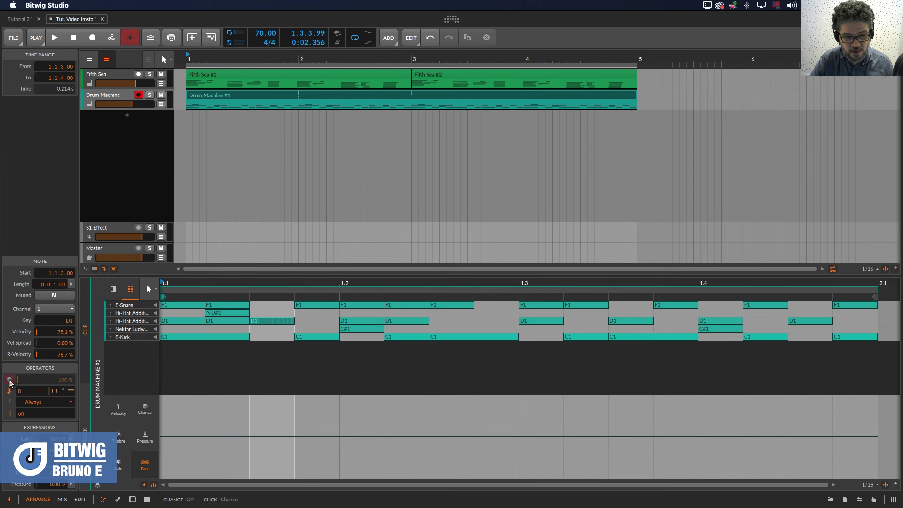
{"action": "left_click", "coordinate": [10, 380]}
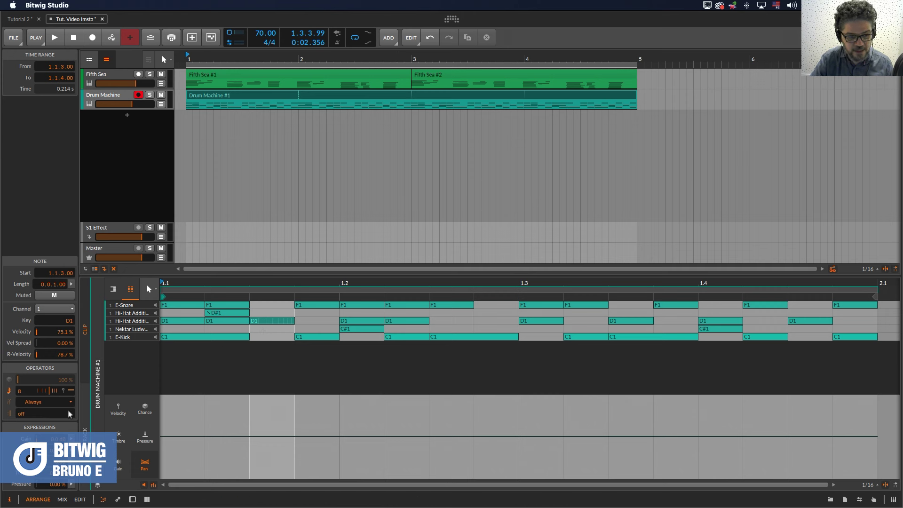
{"action": "left_click", "coordinate": [21, 414]}
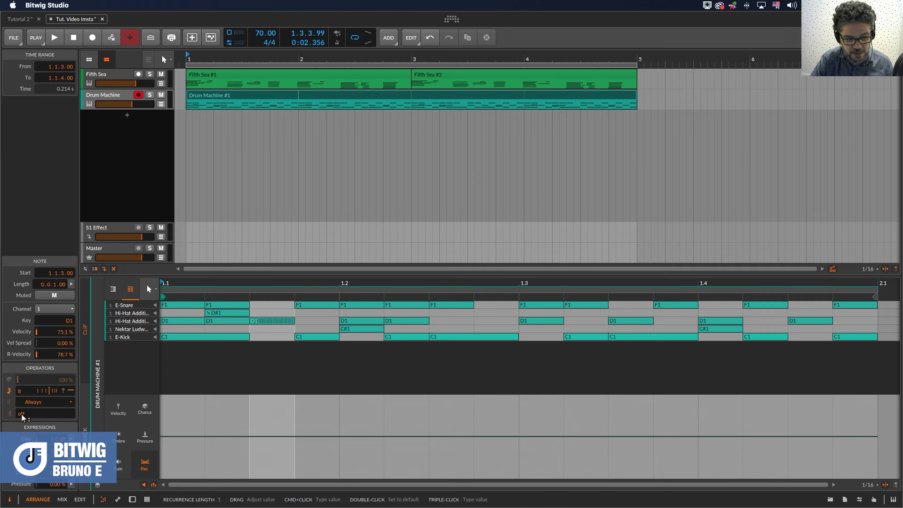
{"action": "left_click_drag", "start_coordinate": [21, 414], "coordinate": [49, 407]}
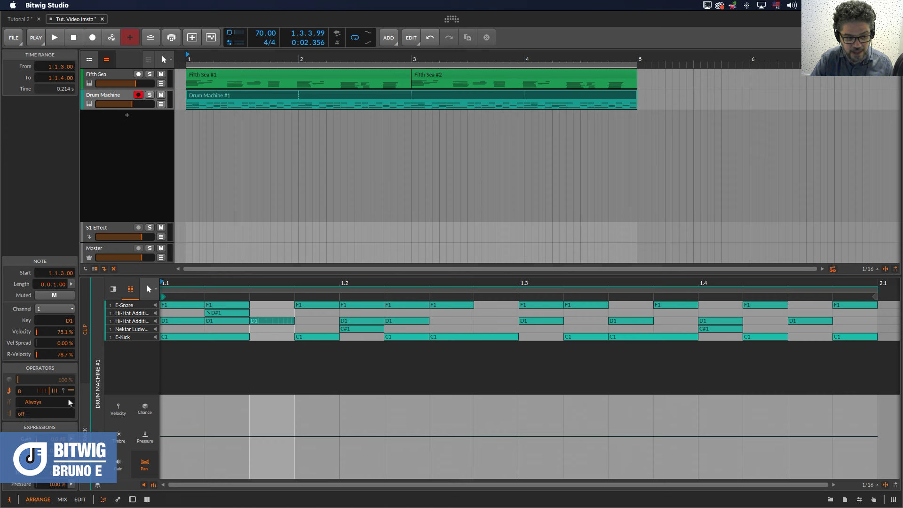
- Set the D1 roll's Condition to on First and play the arrangement from bar 1
{"action": "left_click", "coordinate": [71, 400]}
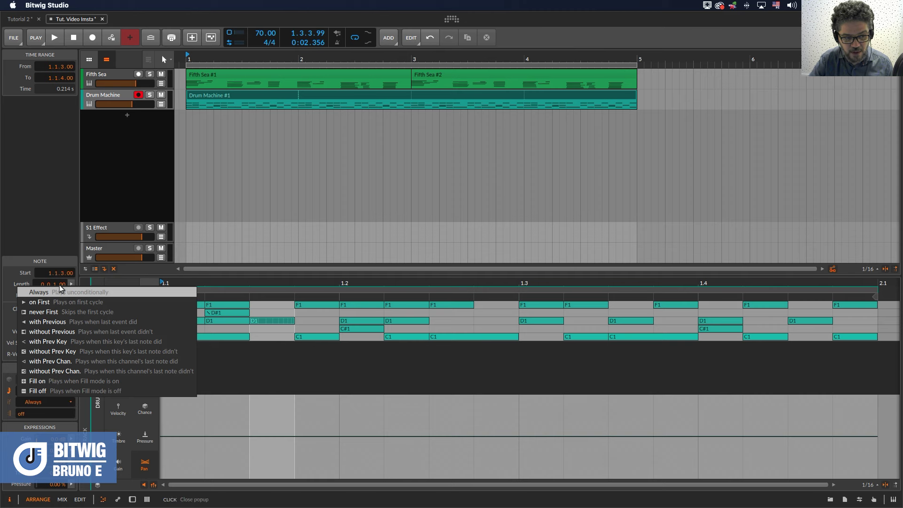
{"action": "left_click", "coordinate": [78, 304]}
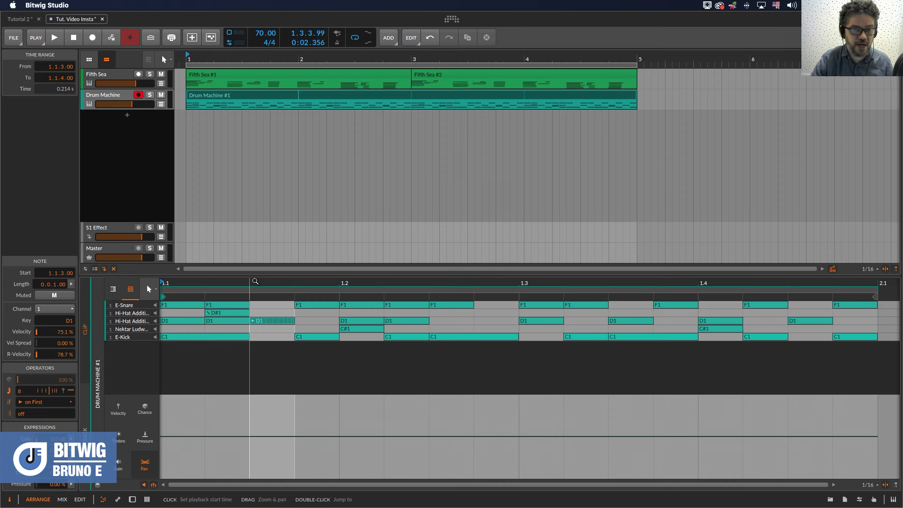
{"action": "left_click", "coordinate": [189, 59]}
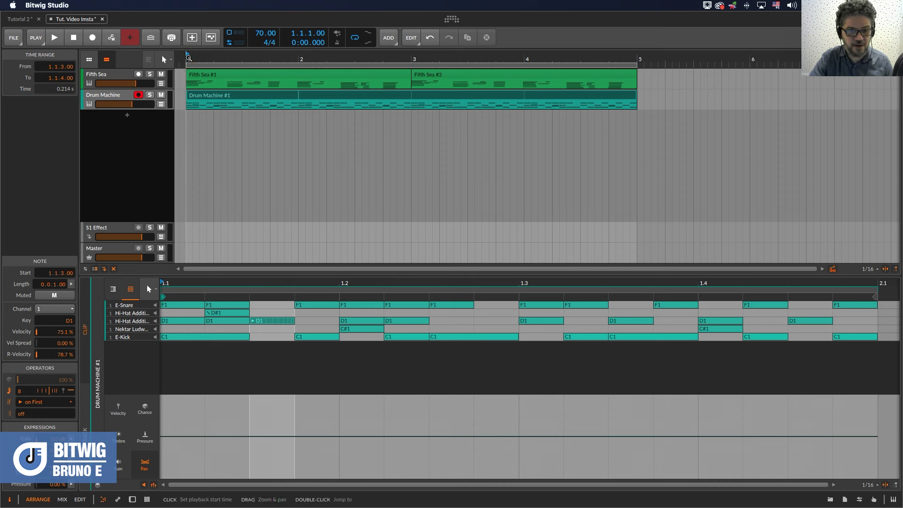
{"action": "key", "text": "space"}
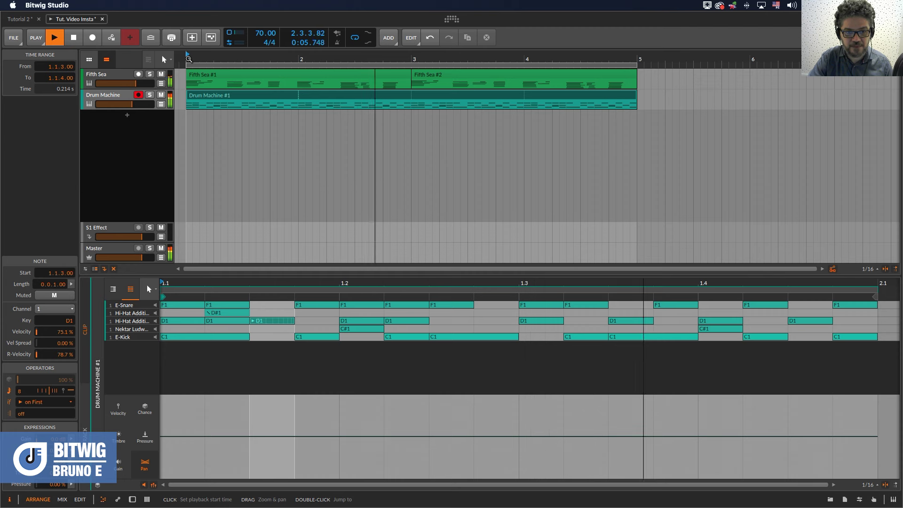
{"action": "key", "text": "space"}
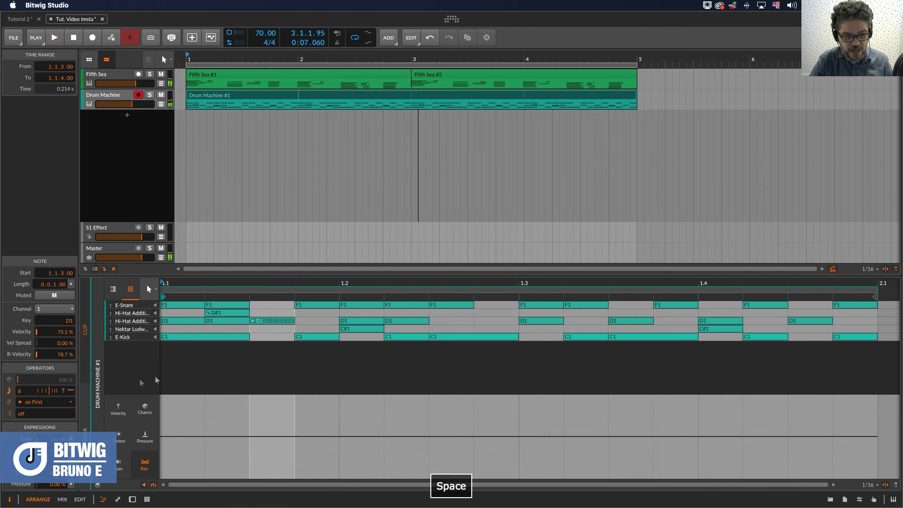
- Set the D1 roll's Condition to never First and play the arrangement back
{"action": "left_click", "coordinate": [70, 401]}
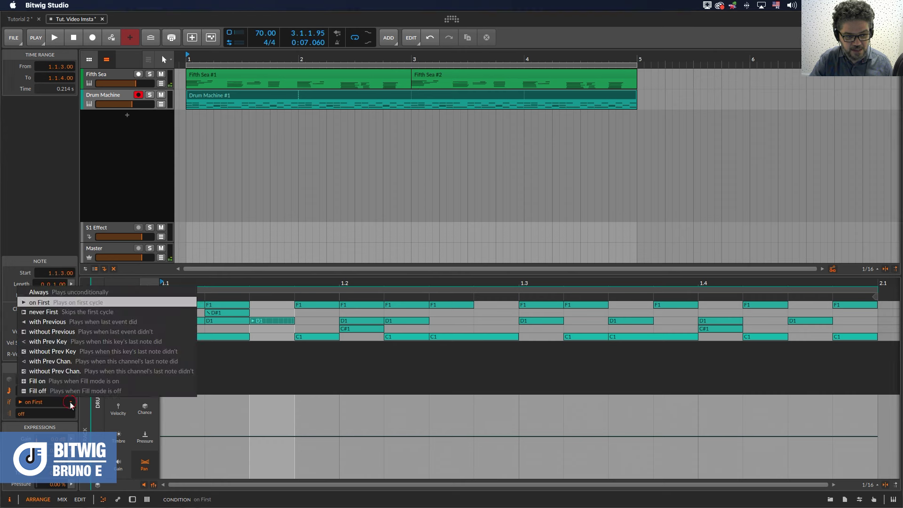
{"action": "left_click", "coordinate": [69, 312]}
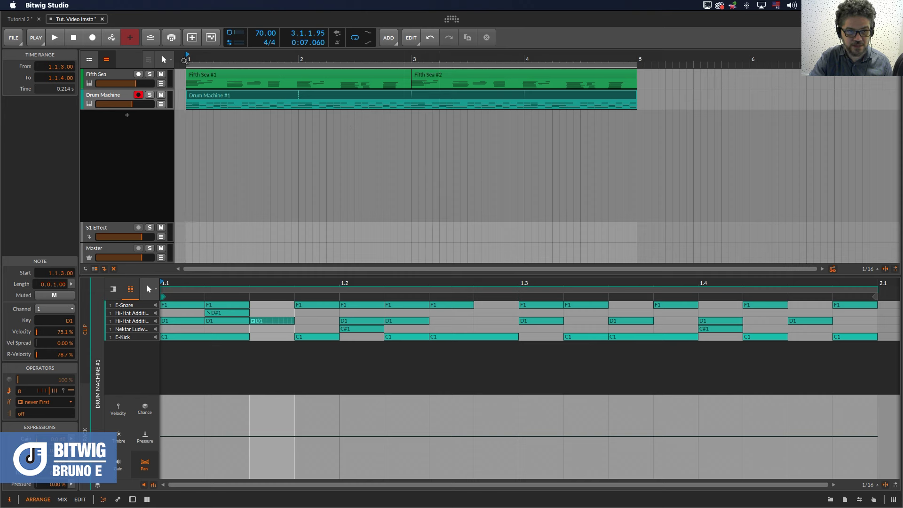
{"action": "key", "text": "space"}
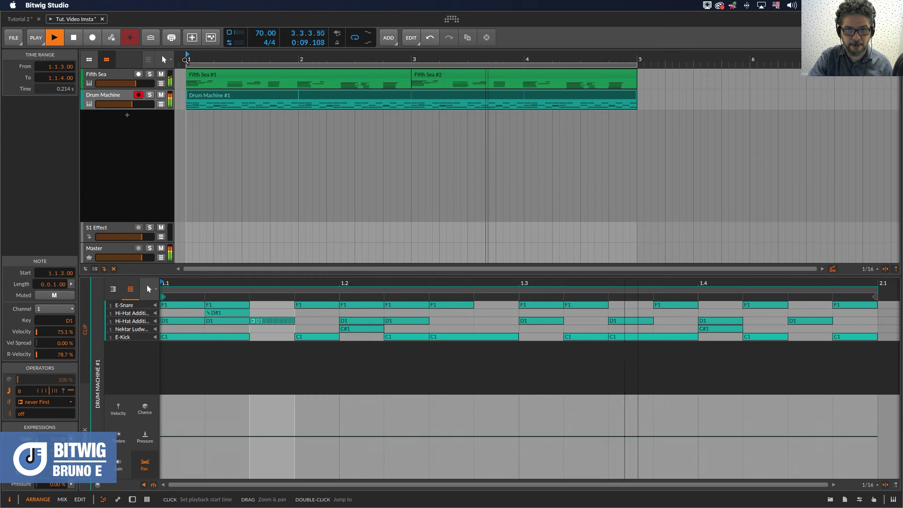
{"action": "key", "text": "space"}
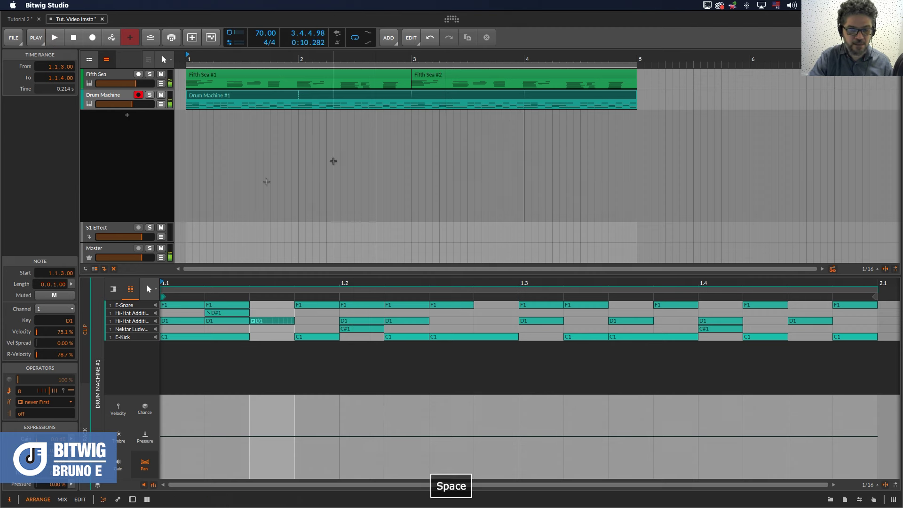
- Review the Condition options for the D1 roll and set its Condition to Fill on
{"action": "left_click", "coordinate": [71, 402]}
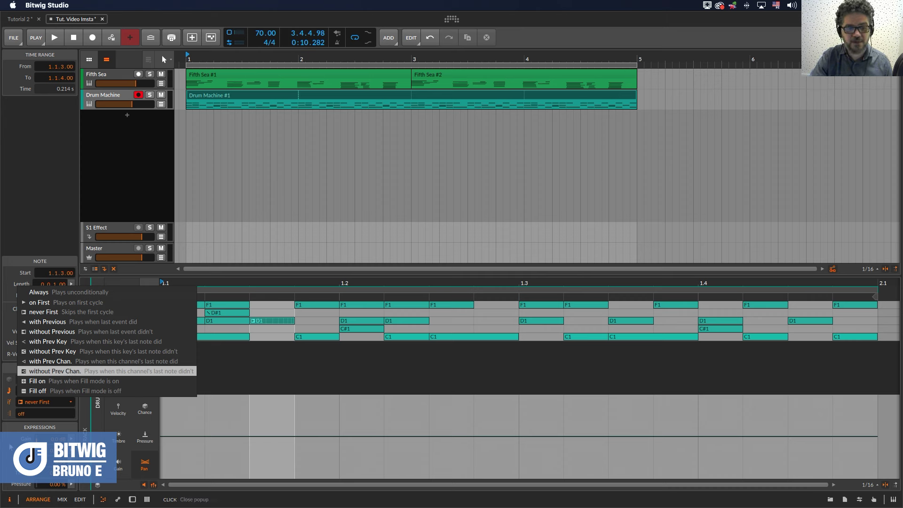
{"action": "left_click", "coordinate": [275, 282]}
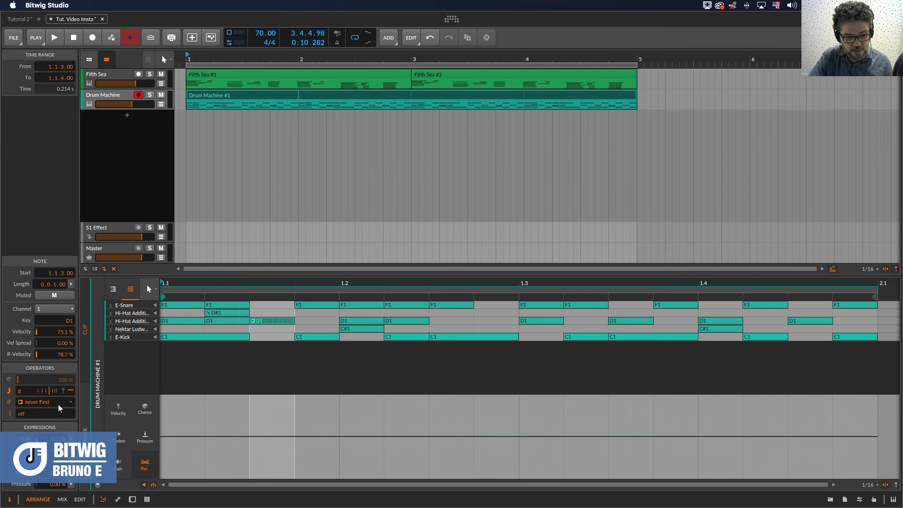
{"action": "left_click", "coordinate": [69, 402]}
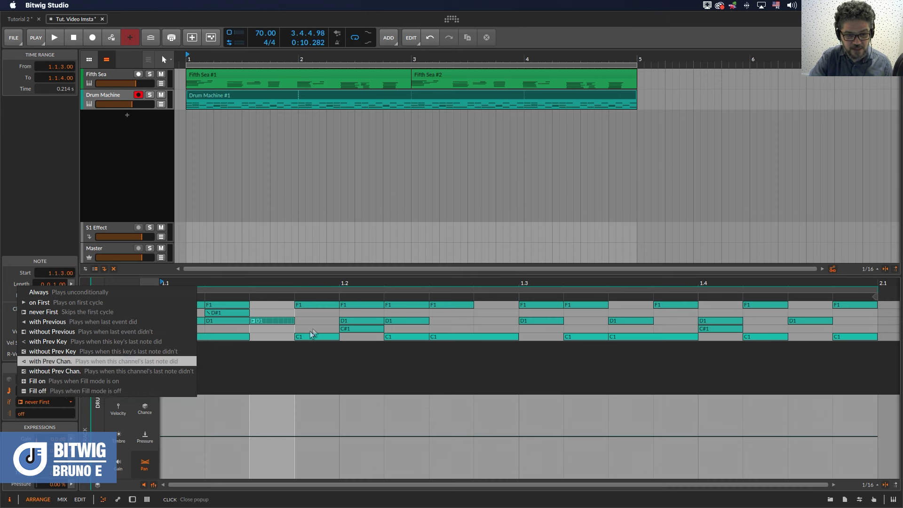
{"action": "left_click", "coordinate": [59, 384]}
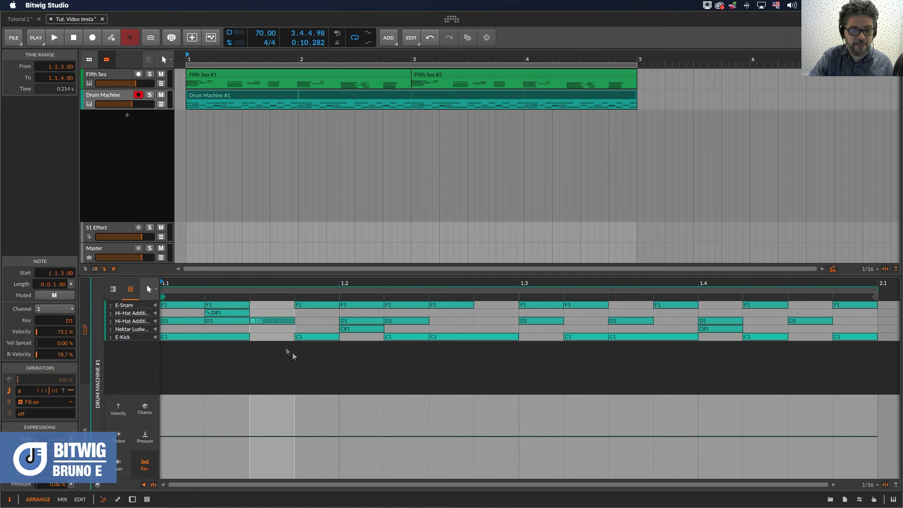
{"action": "left_click", "coordinate": [172, 38]}
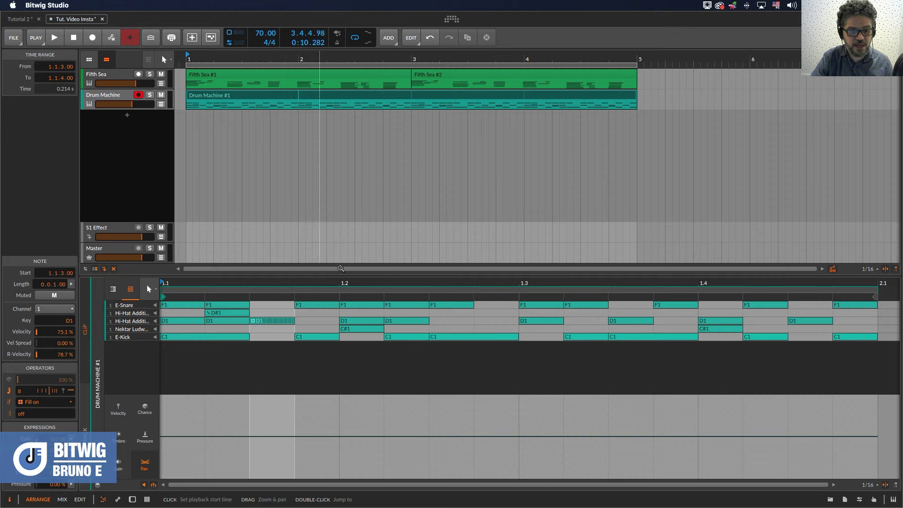
- Play the arrangement with Fill mode off and play it again with Fill mode on to compare the D1 roll
{"action": "key", "text": "space"}
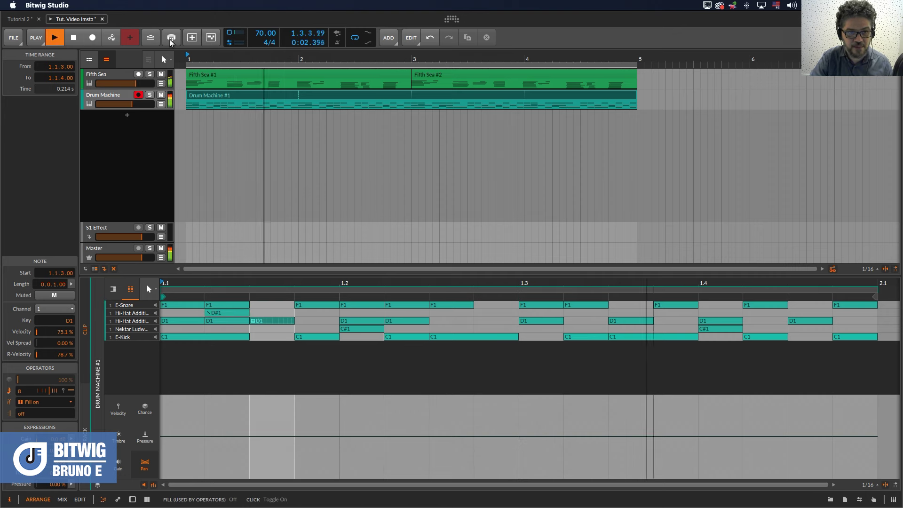
{"action": "key", "text": "space"}
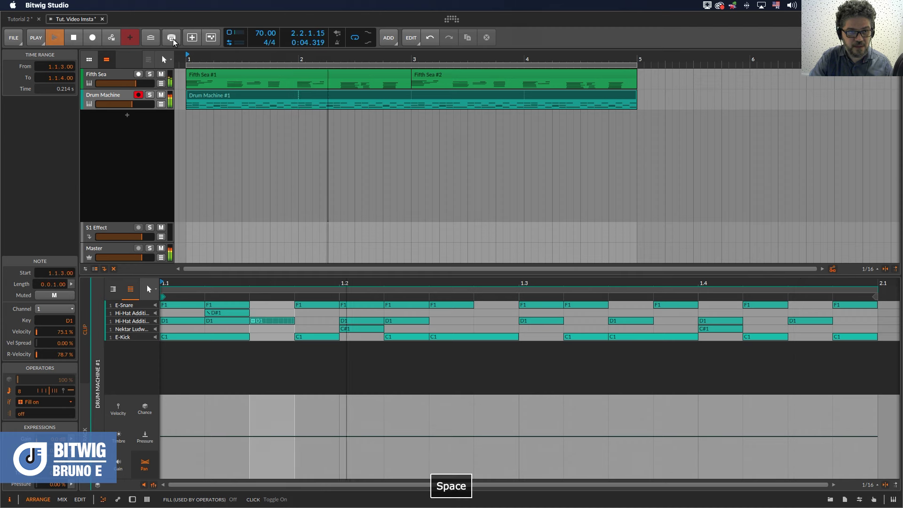
{"action": "left_click", "coordinate": [172, 39]}
{"action": "key", "text": "space"}
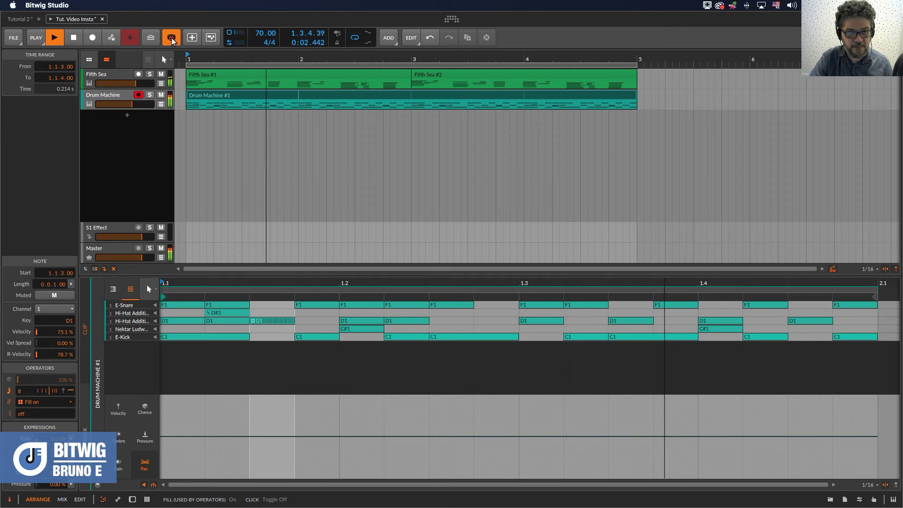
{"action": "key", "text": "space"}
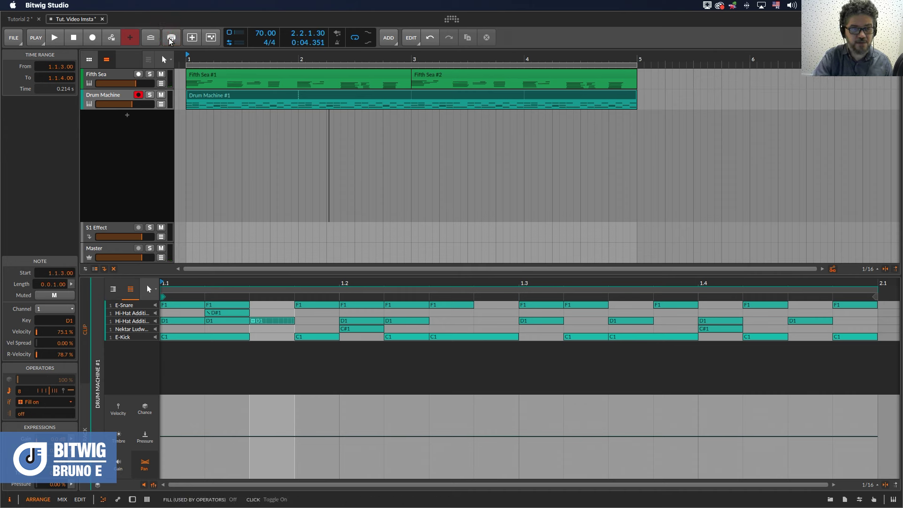
- Set the Condition of the D1 hi-hat notes at 1.2.2 and 1.4.1 to Fill on
{"action": "left_click", "coordinate": [414, 321]}
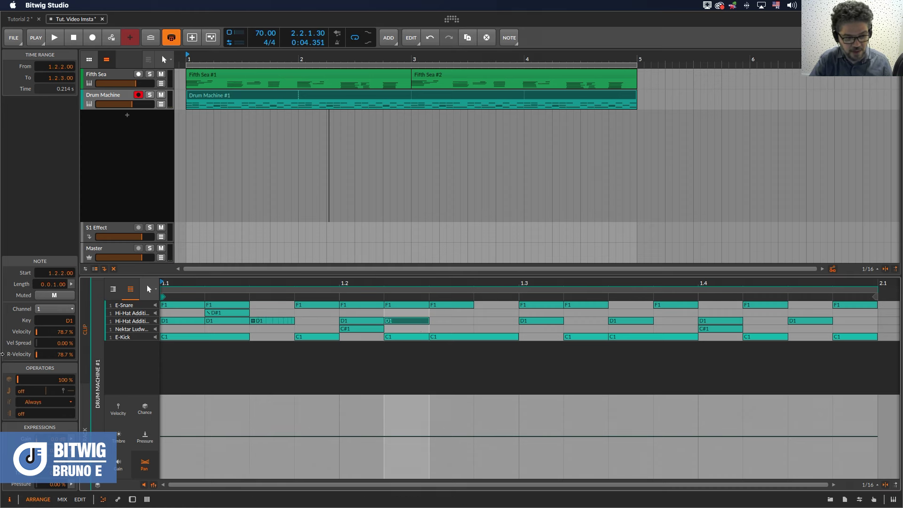
{"action": "left_click", "coordinate": [70, 403]}
{"action": "left_click", "coordinate": [64, 382]}
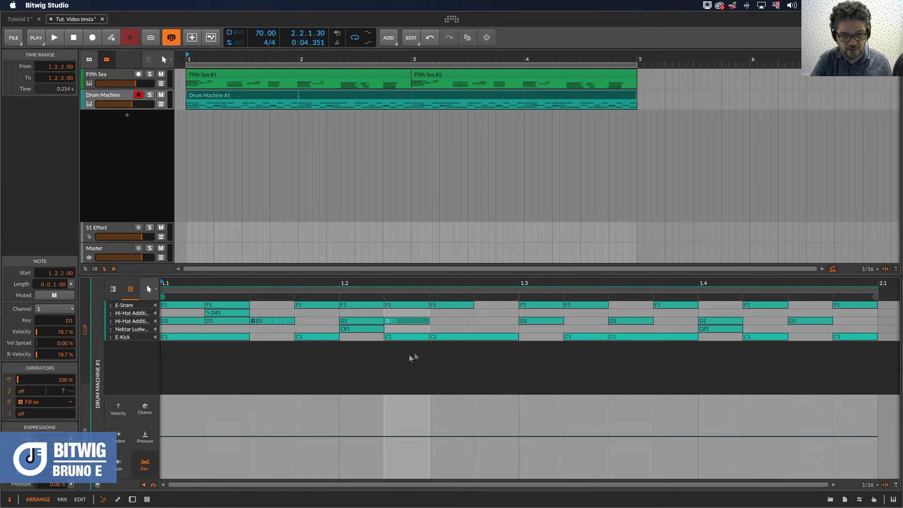
{"action": "left_click", "coordinate": [704, 322]}
{"action": "left_click", "coordinate": [66, 402]}
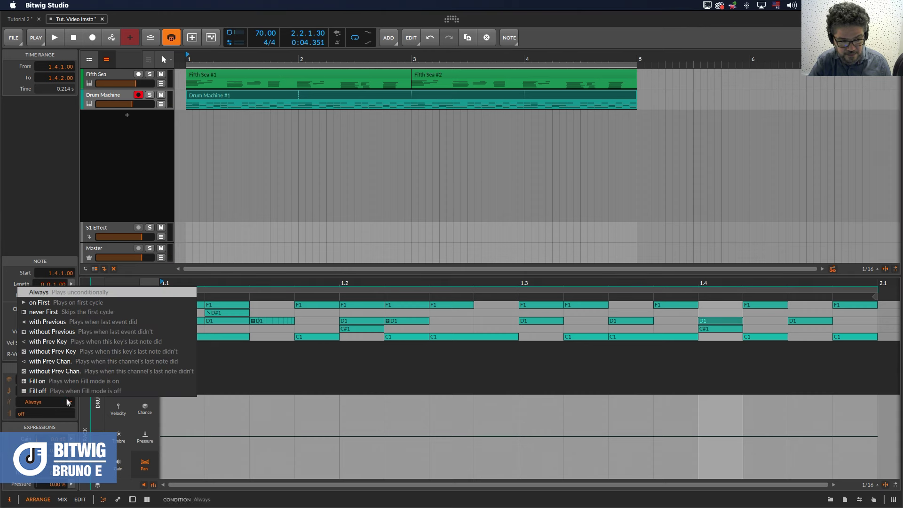
{"action": "left_click", "coordinate": [62, 382]}
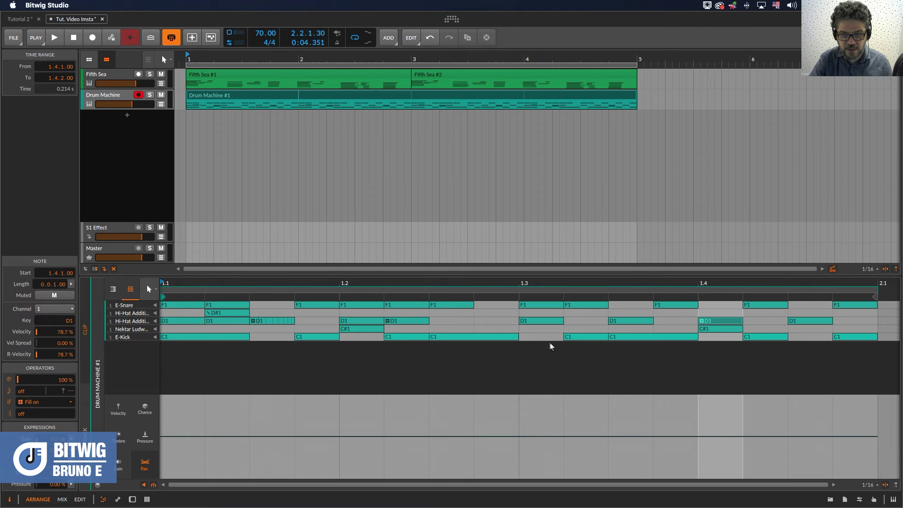
- Set the Condition of the F1 snare note at 1.3.1 to Fill on
{"action": "left_click", "coordinate": [531, 305]}
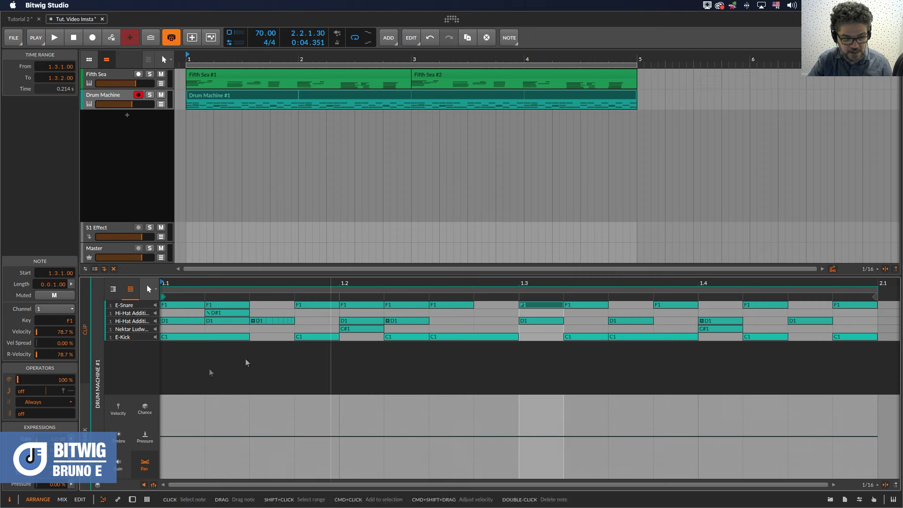
{"action": "left_click", "coordinate": [69, 403]}
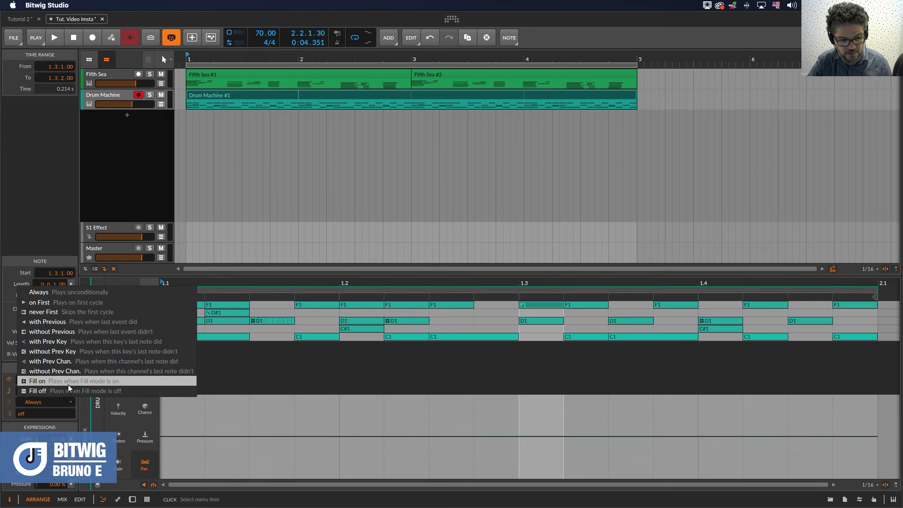
{"action": "left_click", "coordinate": [68, 382]}
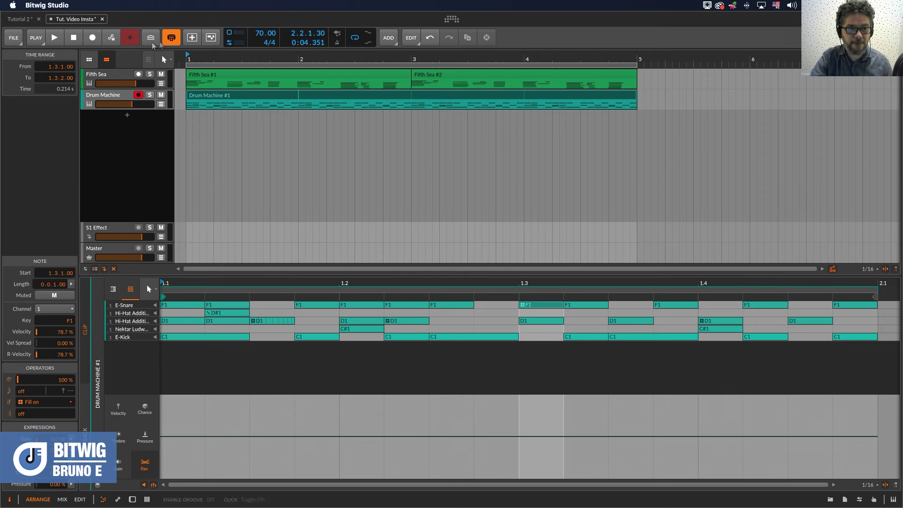
- Play the arrangement and toggle Fill mode to compare the groove with and without its fill notes
{"action": "key", "text": "space"}
{"action": "left_click", "coordinate": [170, 38]}
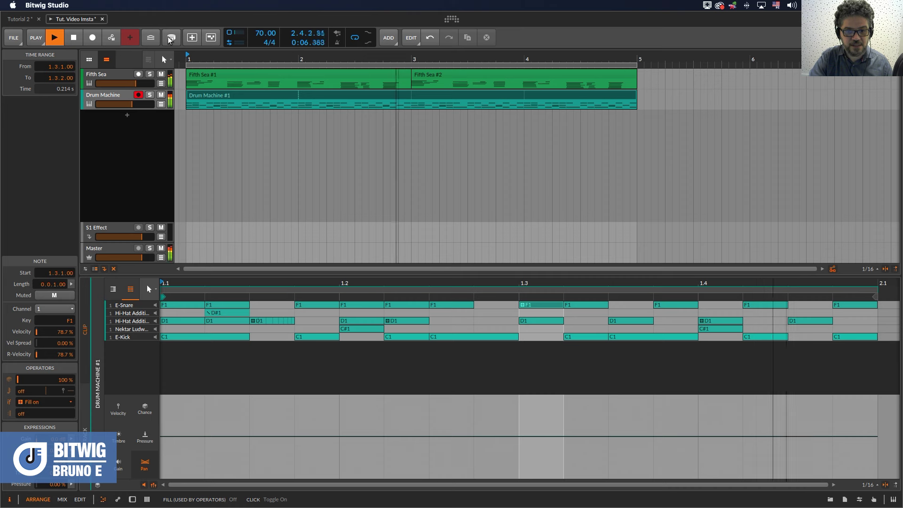
{"action": "key", "text": "space"}
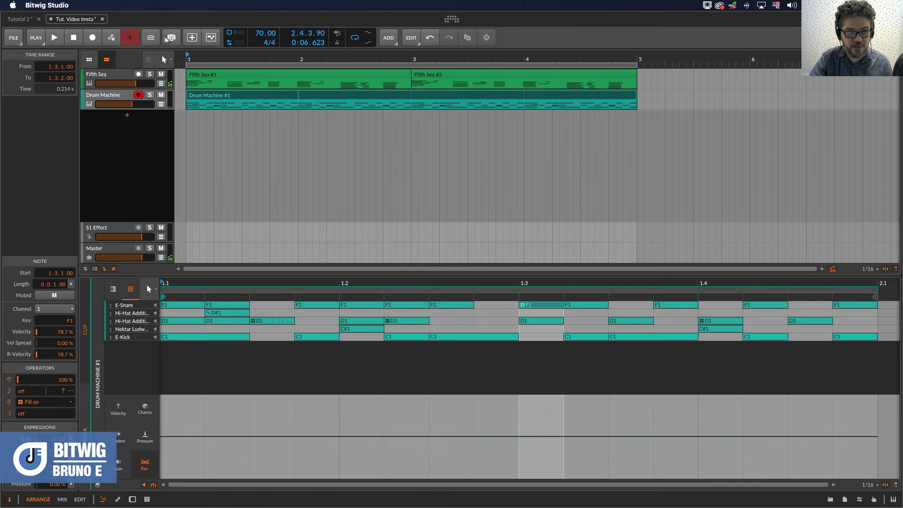
{"action": "left_click", "coordinate": [176, 41]}
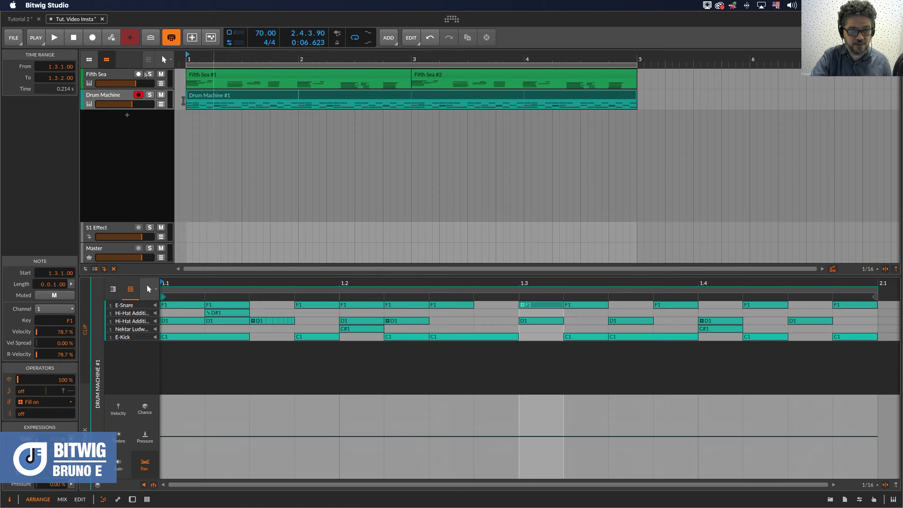
{"action": "left_click", "coordinate": [171, 39]}
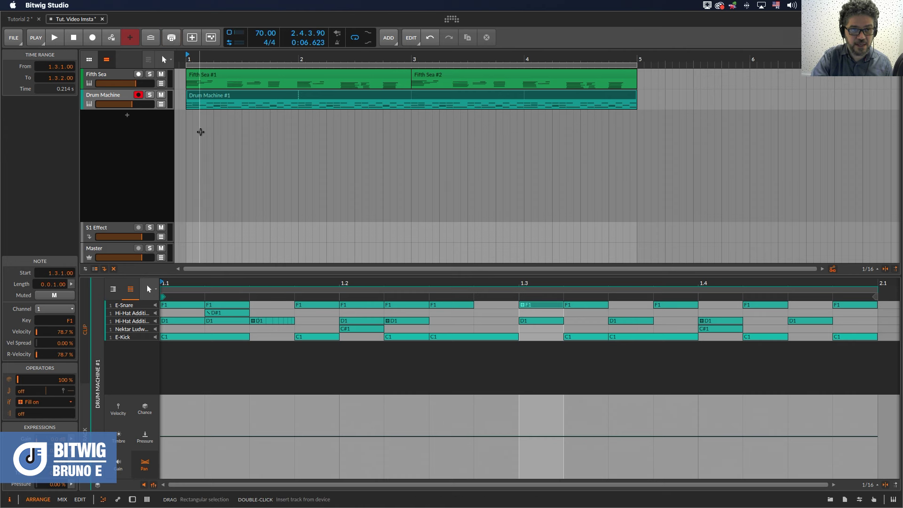
{"action": "left_click", "coordinate": [172, 39]}
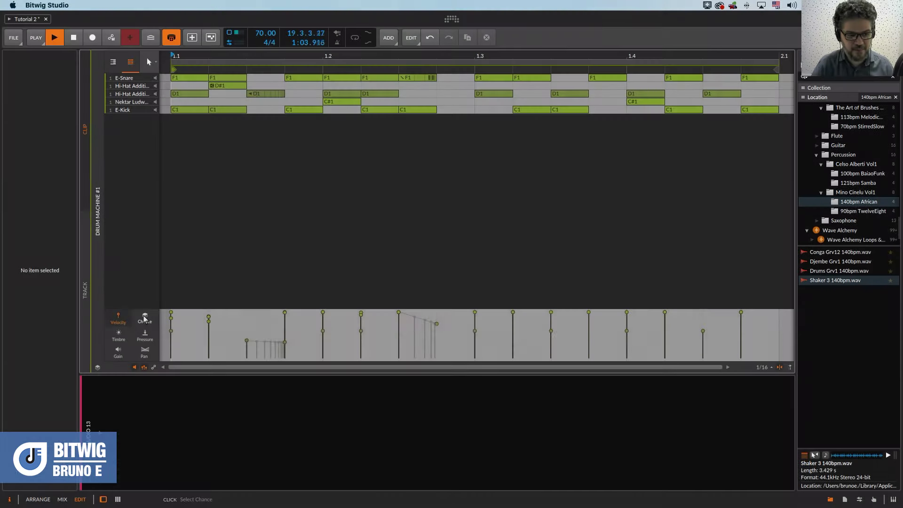
- Examine the Chance and Velocity values of the drum clip in the Tutorial 2 project, and return to the full arrangement
{"action": "left_click", "coordinate": [145, 318]}
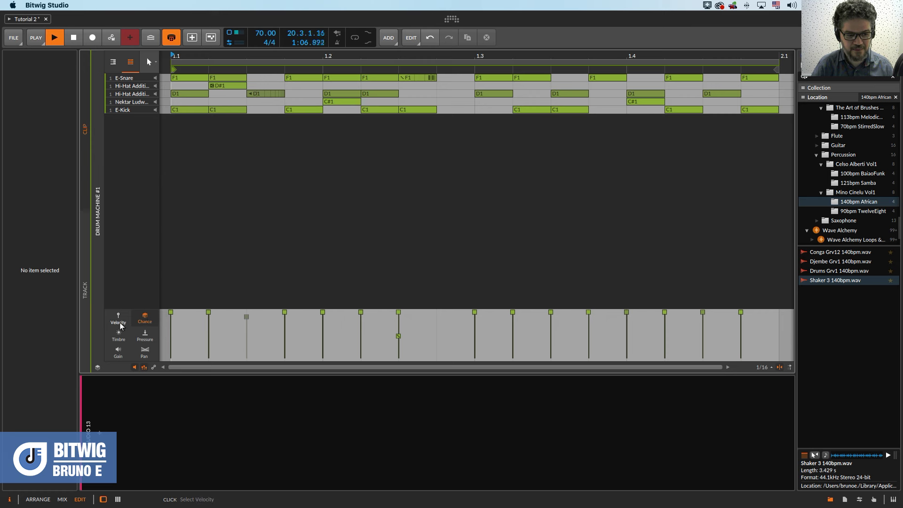
{"action": "left_click", "coordinate": [119, 323]}
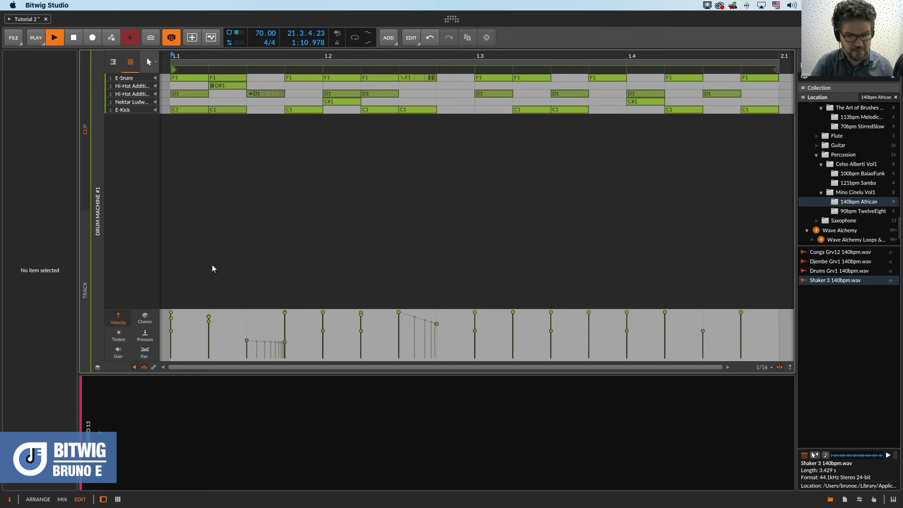
{"action": "key", "text": "Tab"}
{"action": "key", "text": "Tab"}
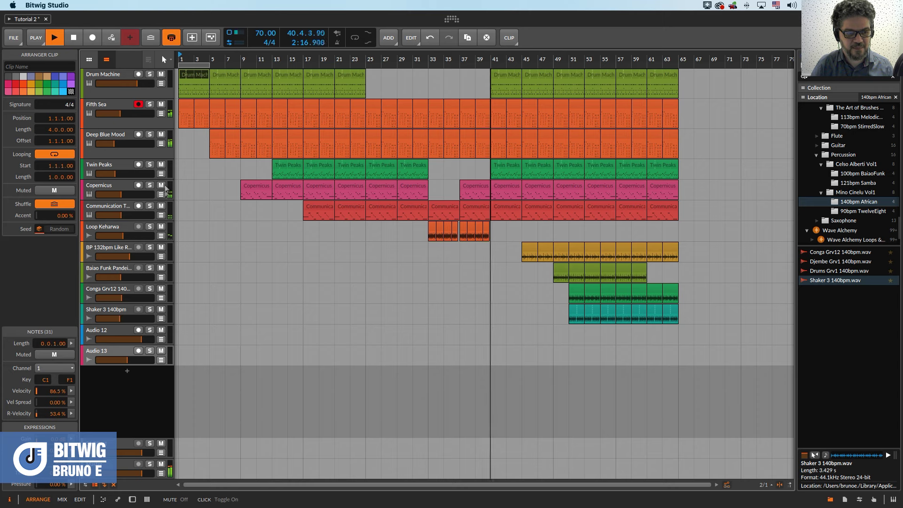
- Show the Drum Machine track's automation lanes in the arrangement and stop playback
{"action": "left_click", "coordinate": [160, 84]}
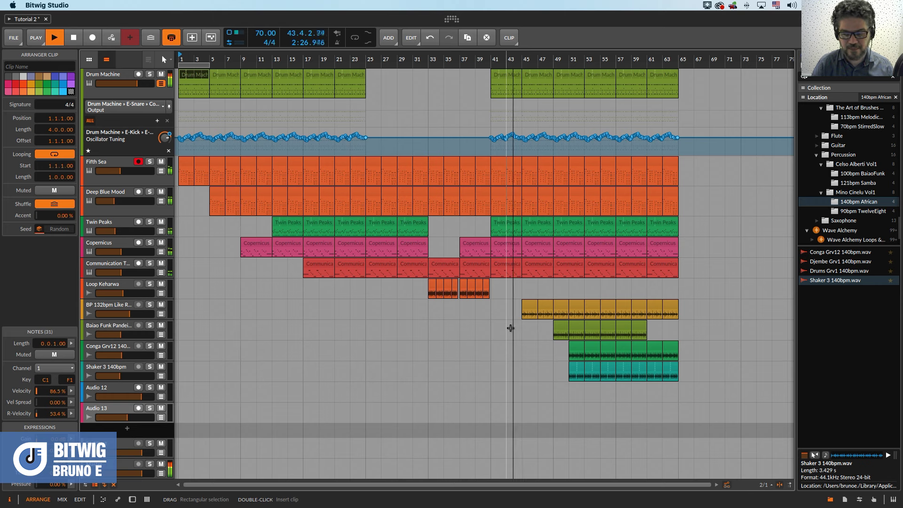
{"action": "key", "text": "space"}
{"action": "left_click", "coordinate": [819, 455]}
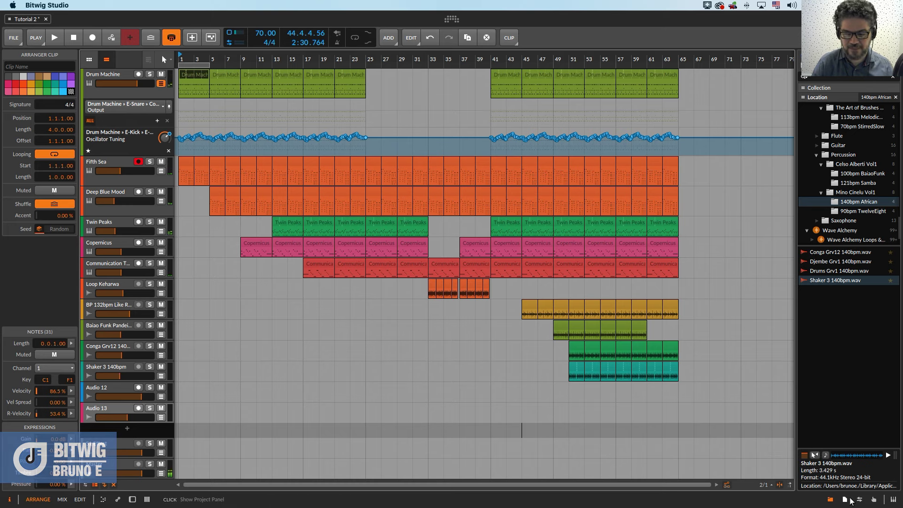